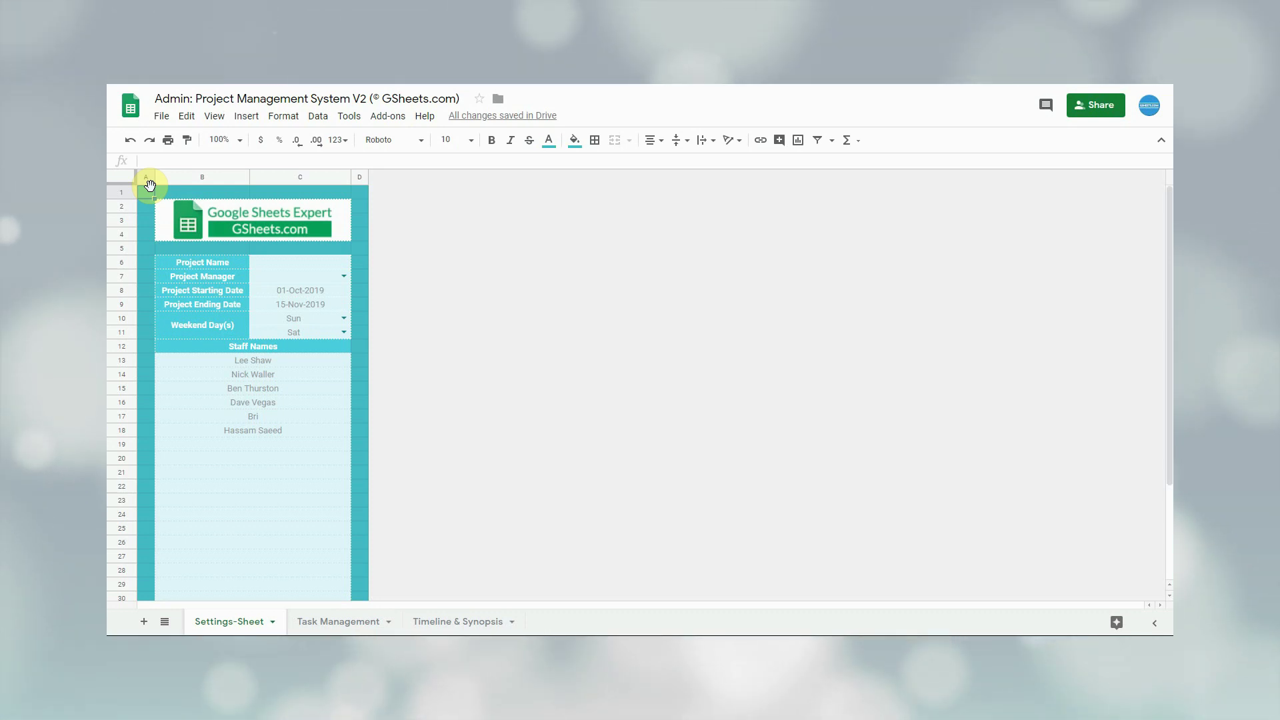
Step: Enter "Your Project Name" as the project name on the Settings-Sheet
right_click(220, 620)
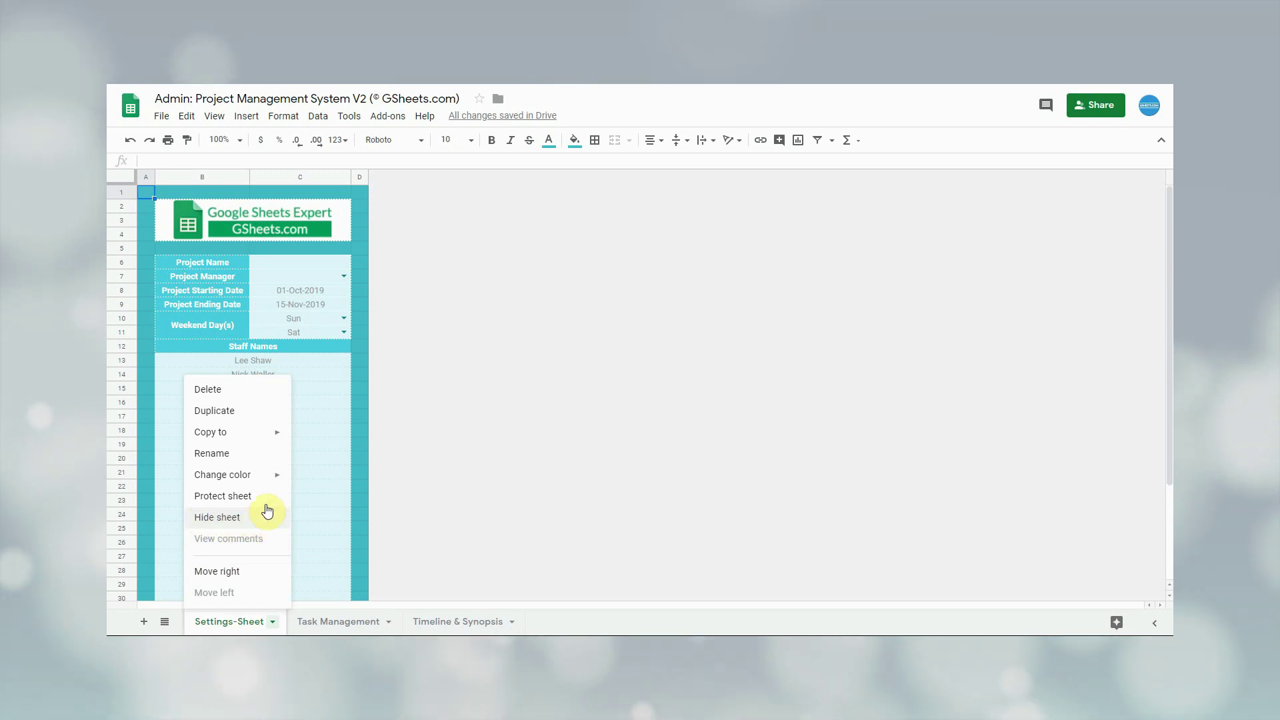
left_click(226, 260)
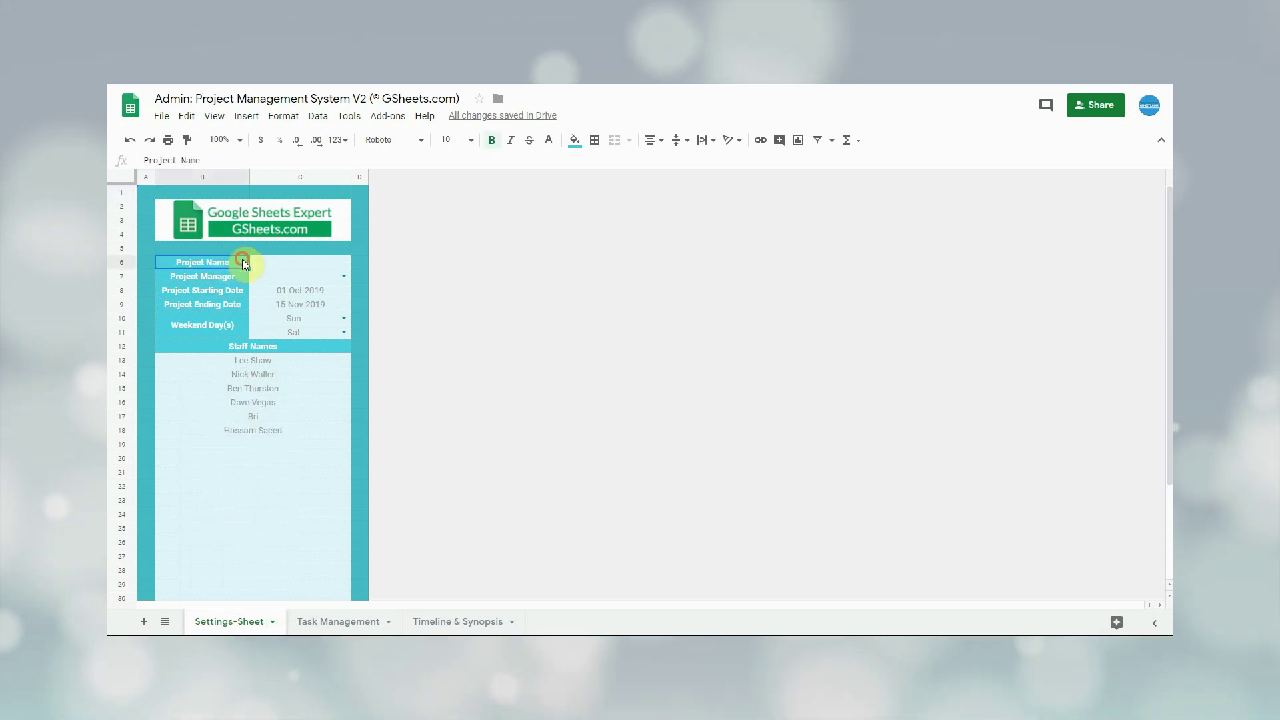
left_click(296, 261)
type("Your")
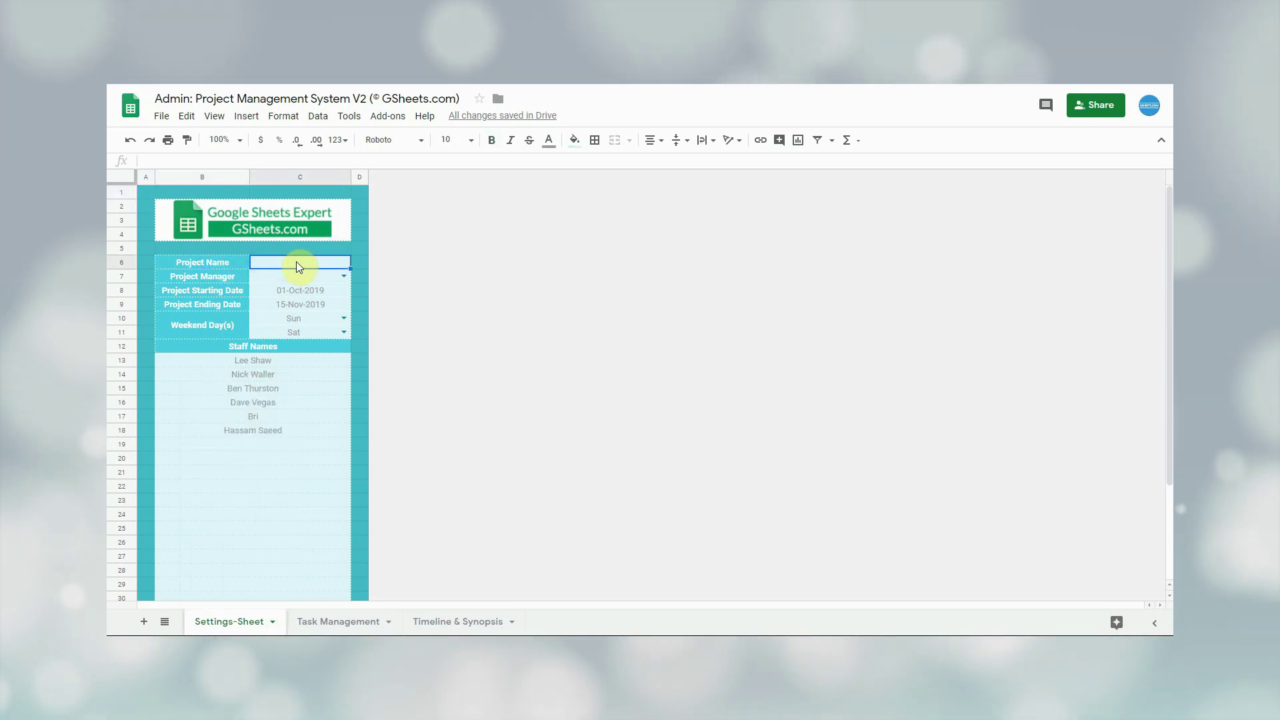
type(" Pro")
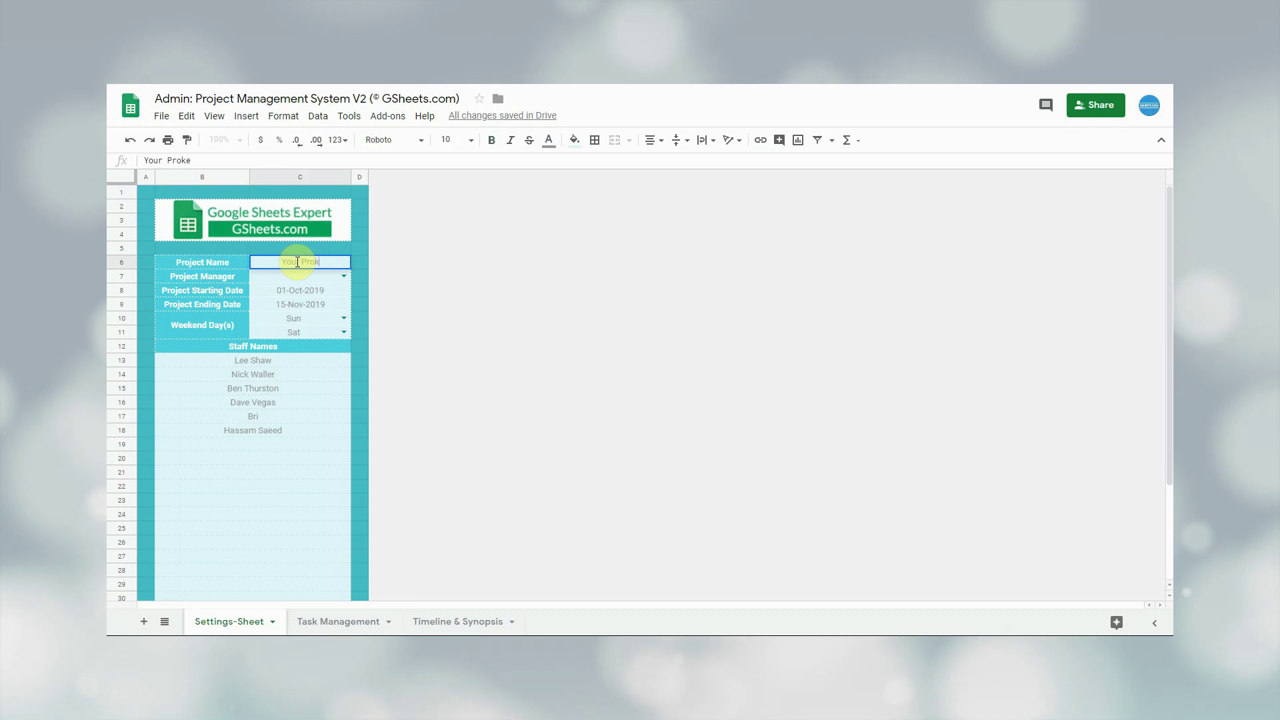
type("ject N")
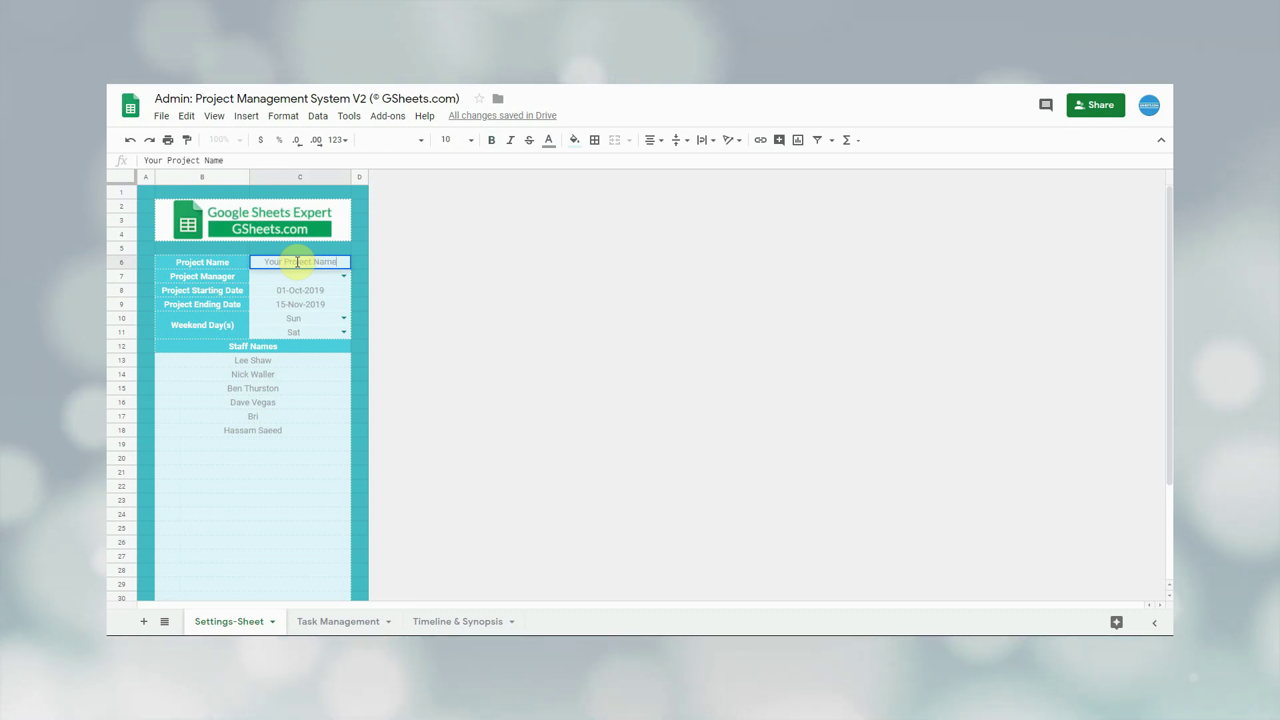
type("ame")
key("Return")
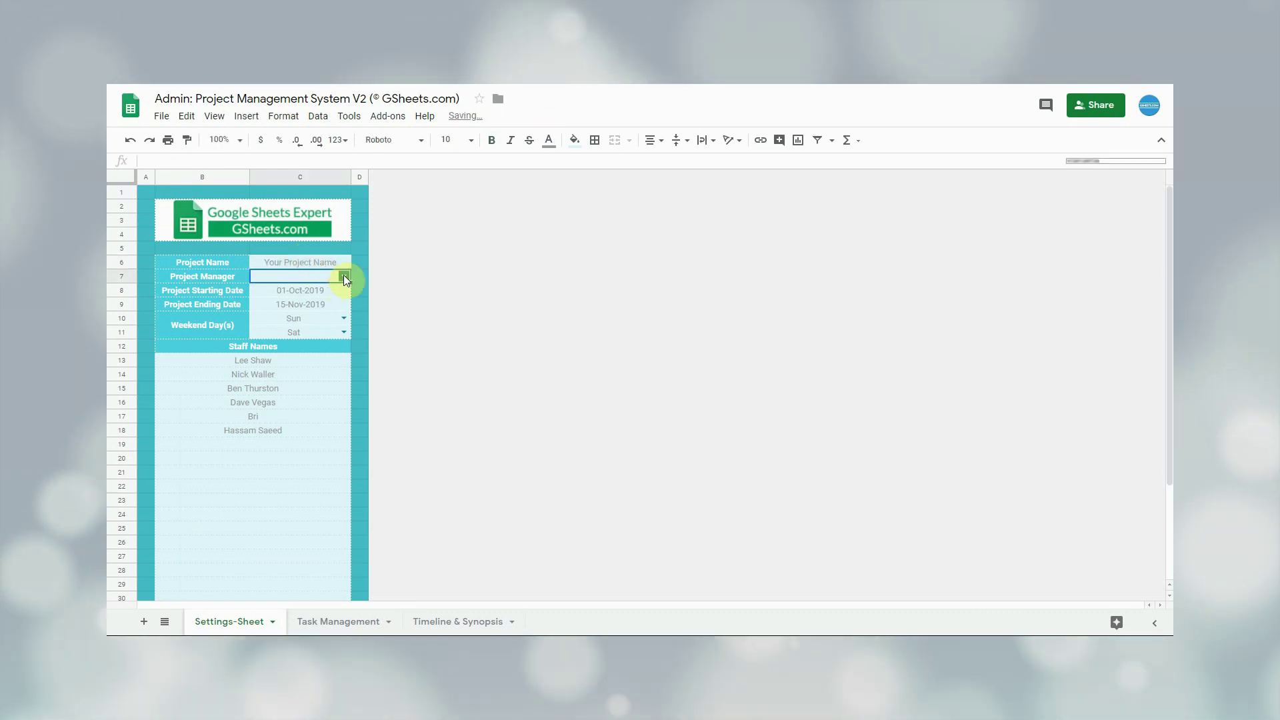
Step: Choose the last-listed staff member as the project manager and review the staff names that supply the choices
left_click(344, 277)
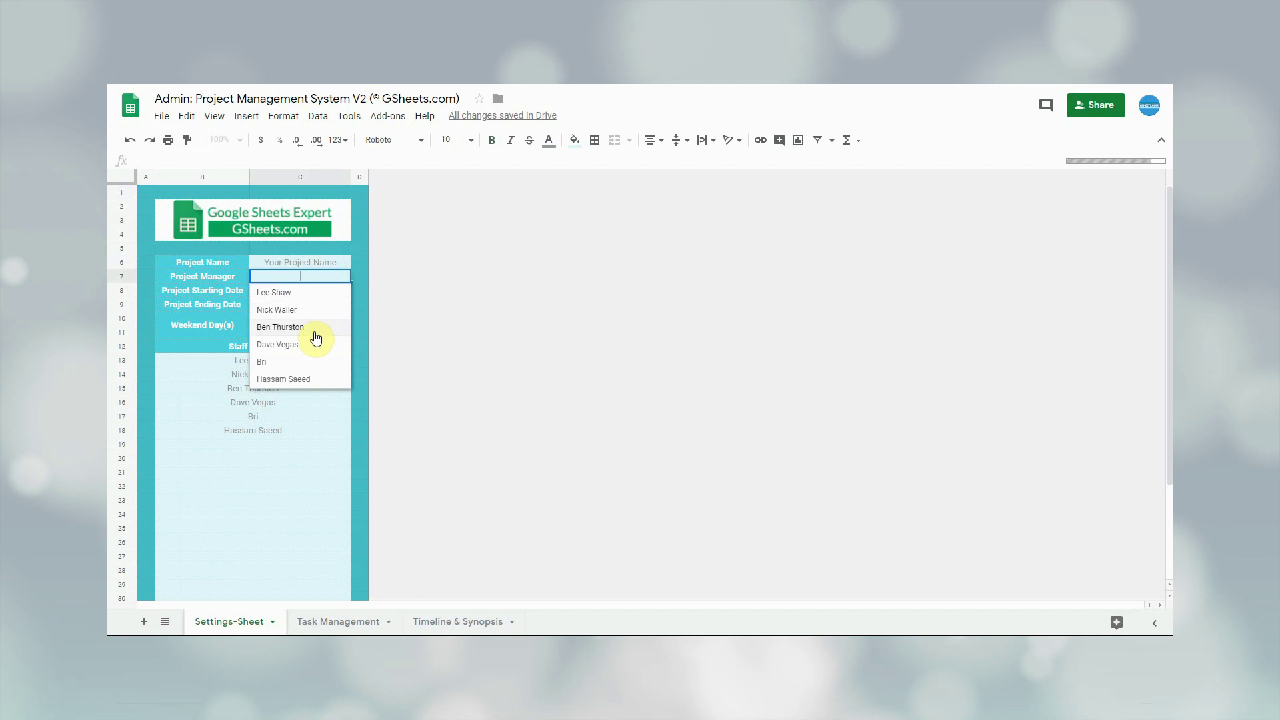
left_click(306, 377)
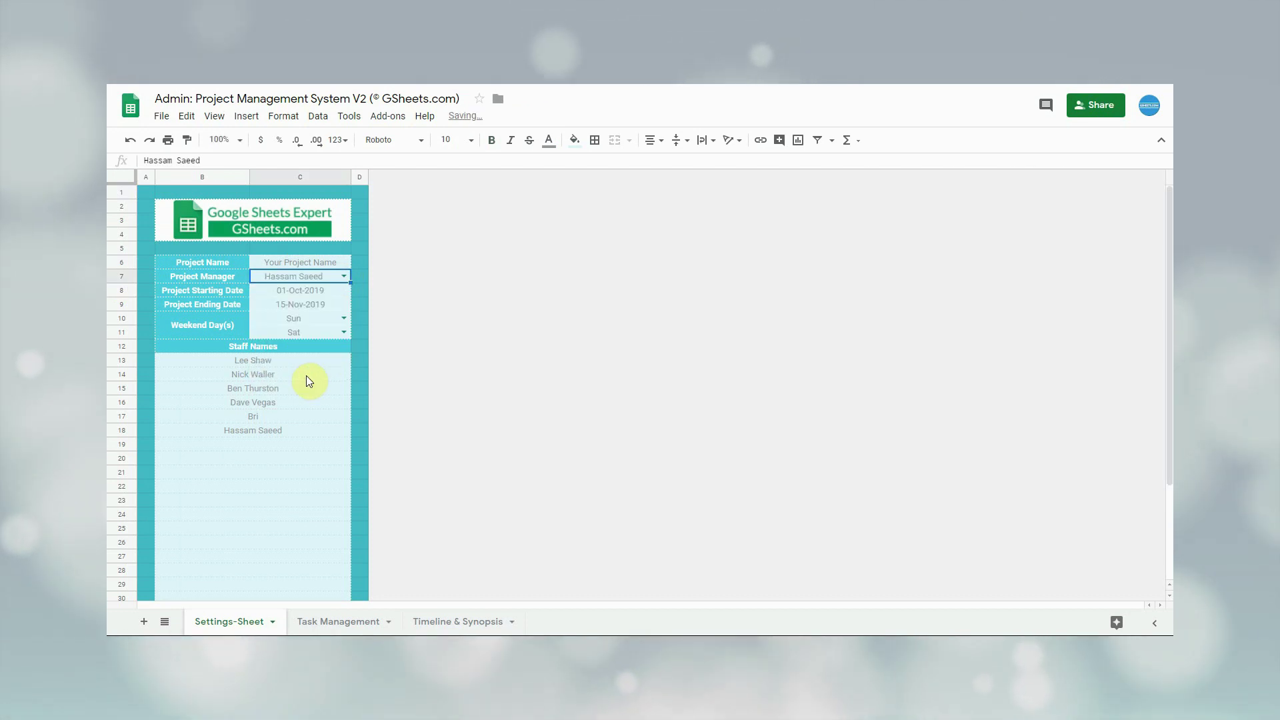
left_click(288, 278)
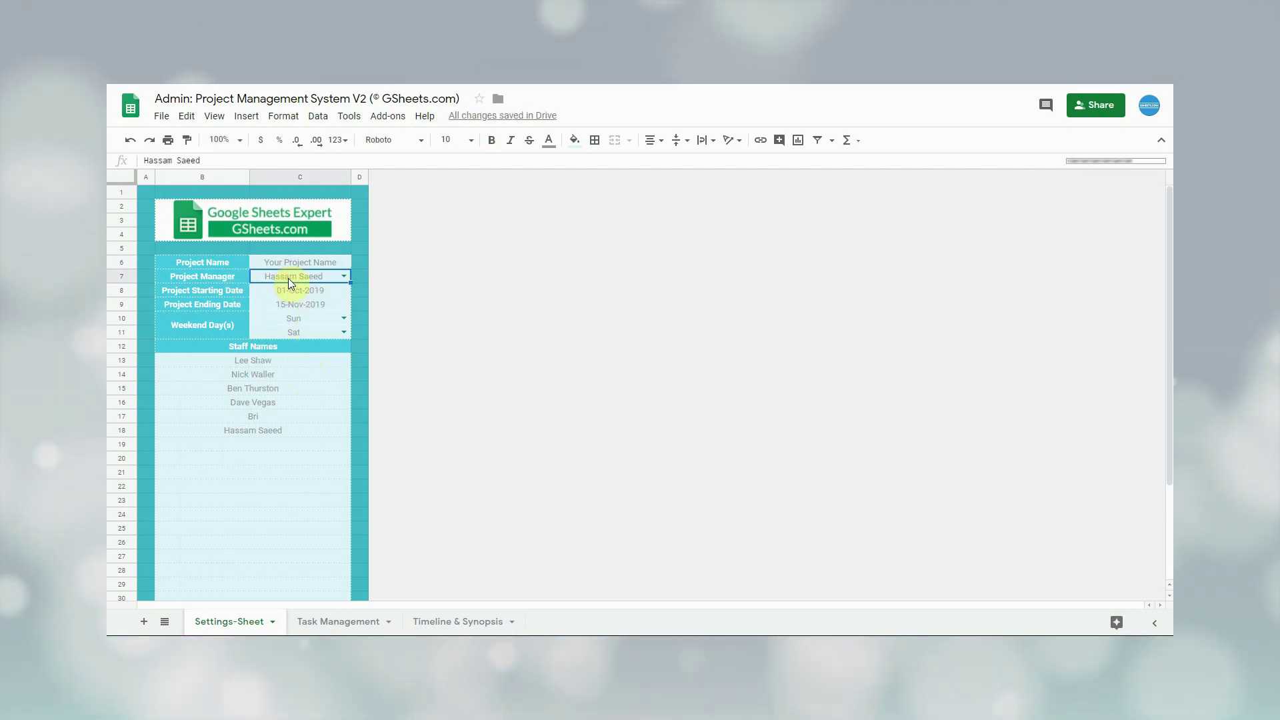
left_click_drag(300, 349, 294, 437)
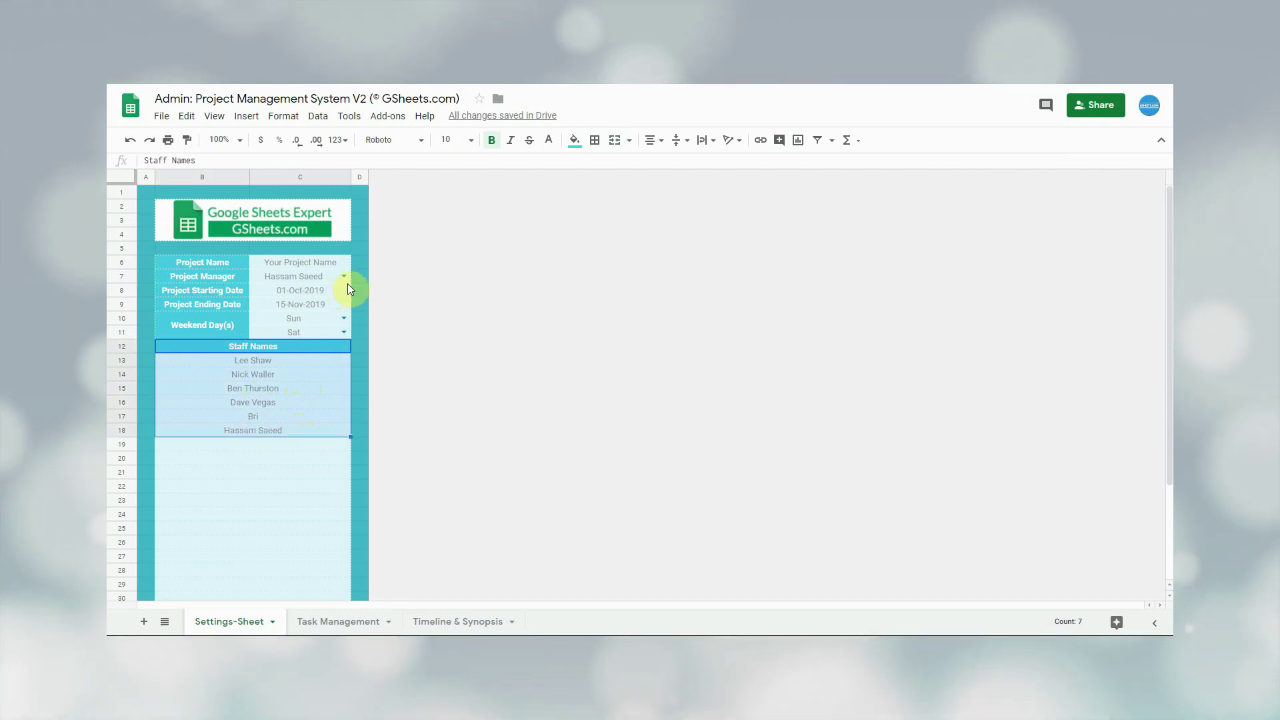
Step: Compare the project starting and ending dates in the settings with the first and last dates in the Timeline & Synopsis header
left_click(229, 293)
left_click_drag(228, 290, 292, 305)
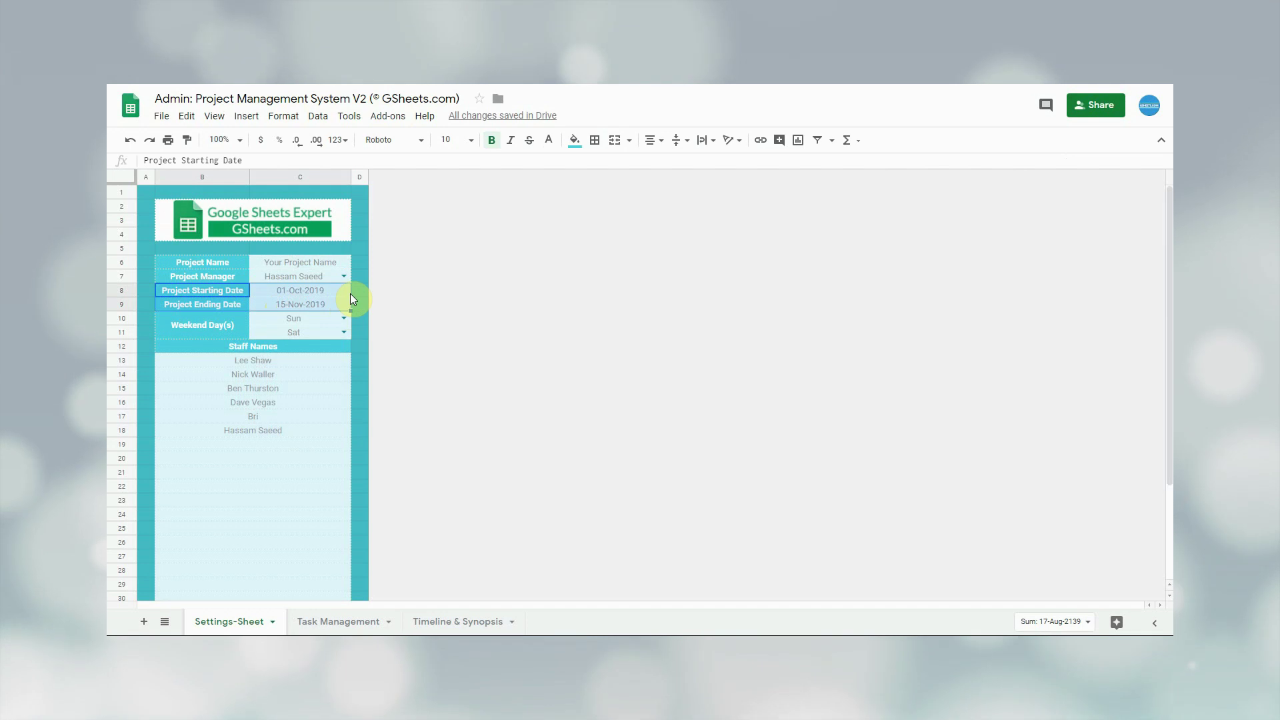
left_click(305, 293)
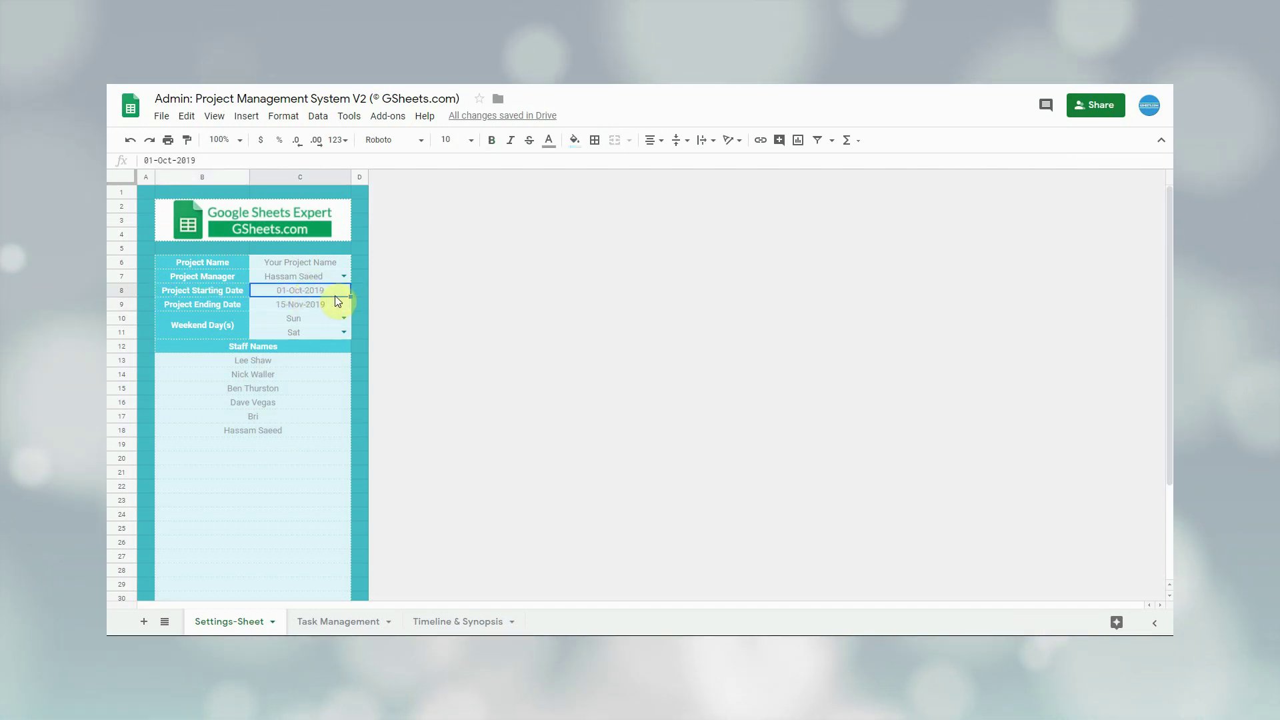
left_click(337, 305)
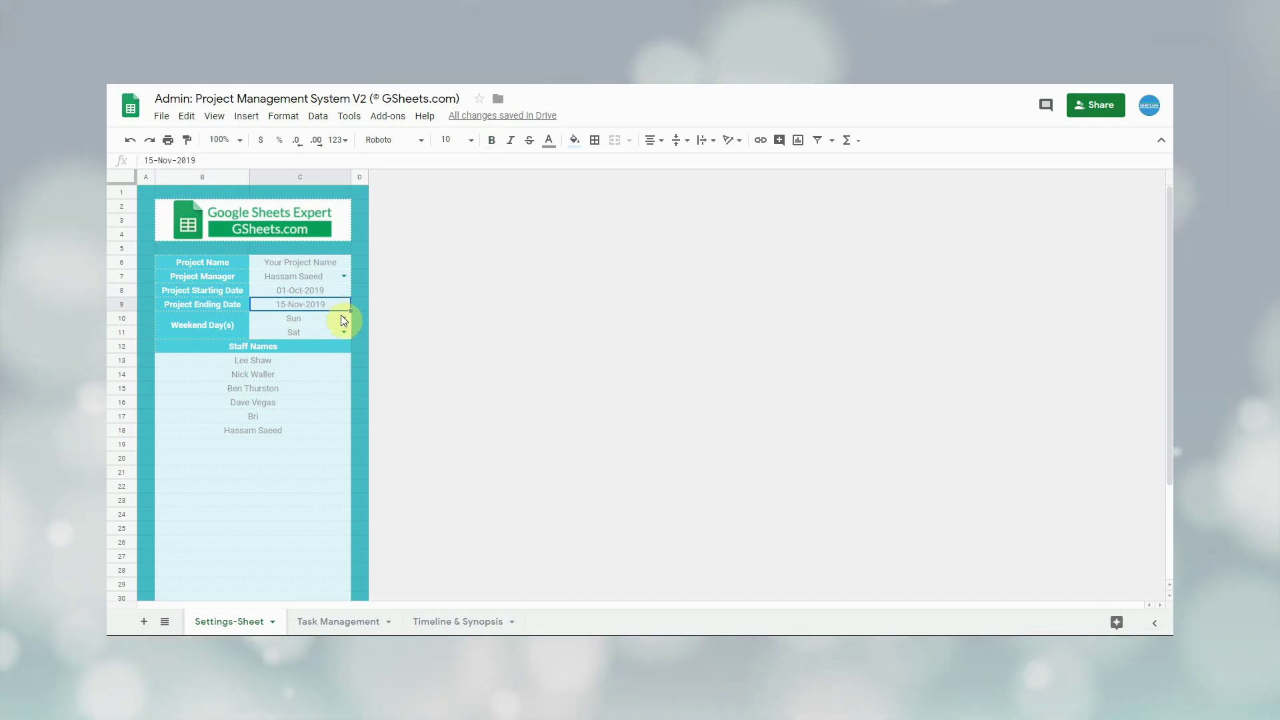
left_click(448, 622)
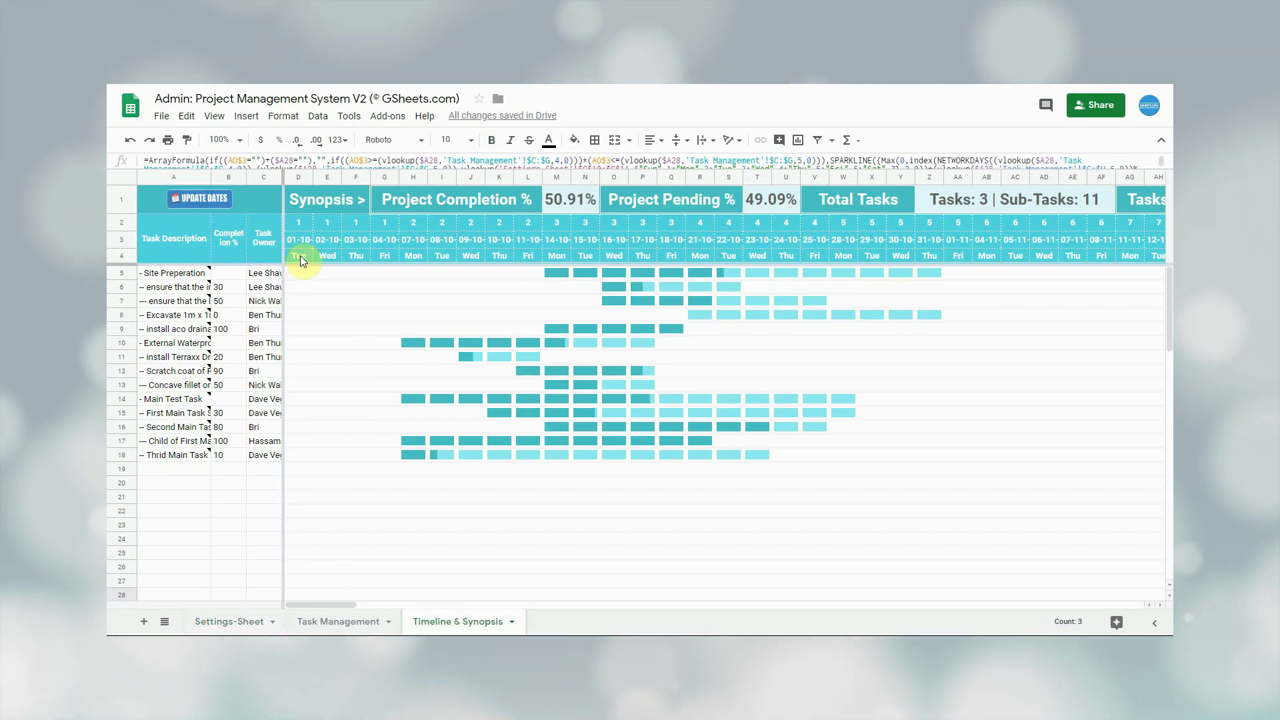
left_click(301, 239)
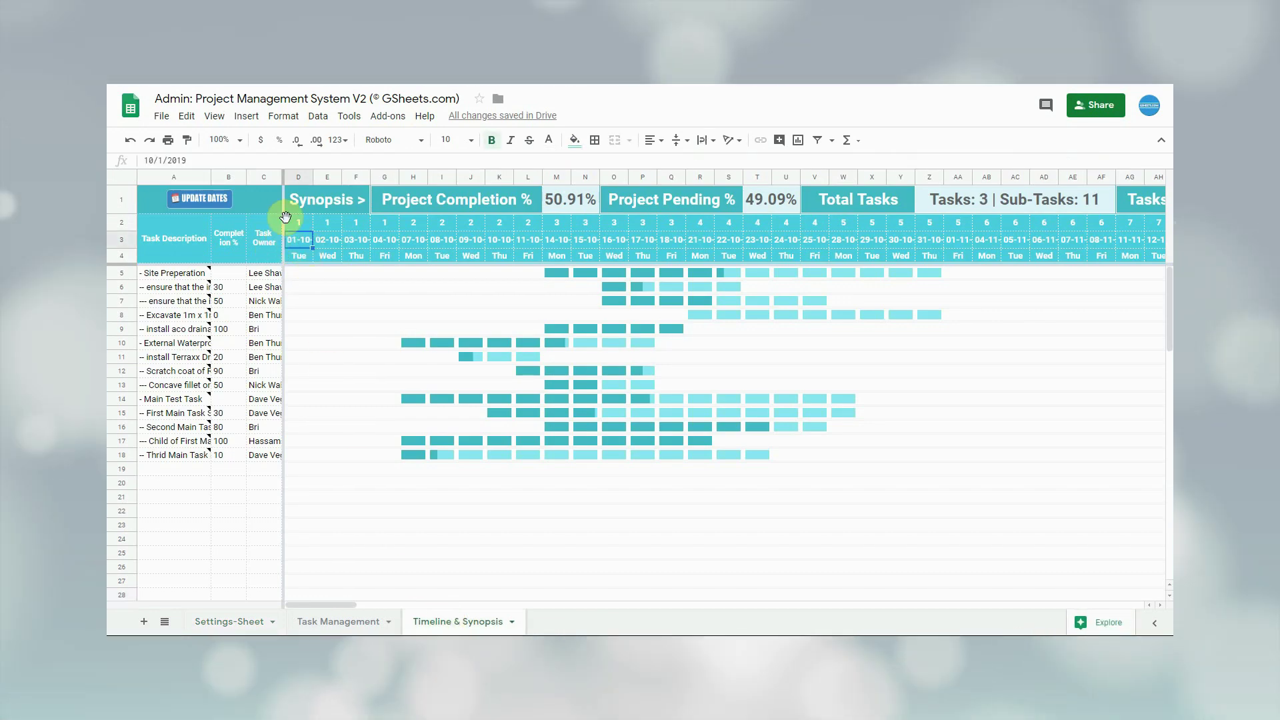
left_click(301, 241)
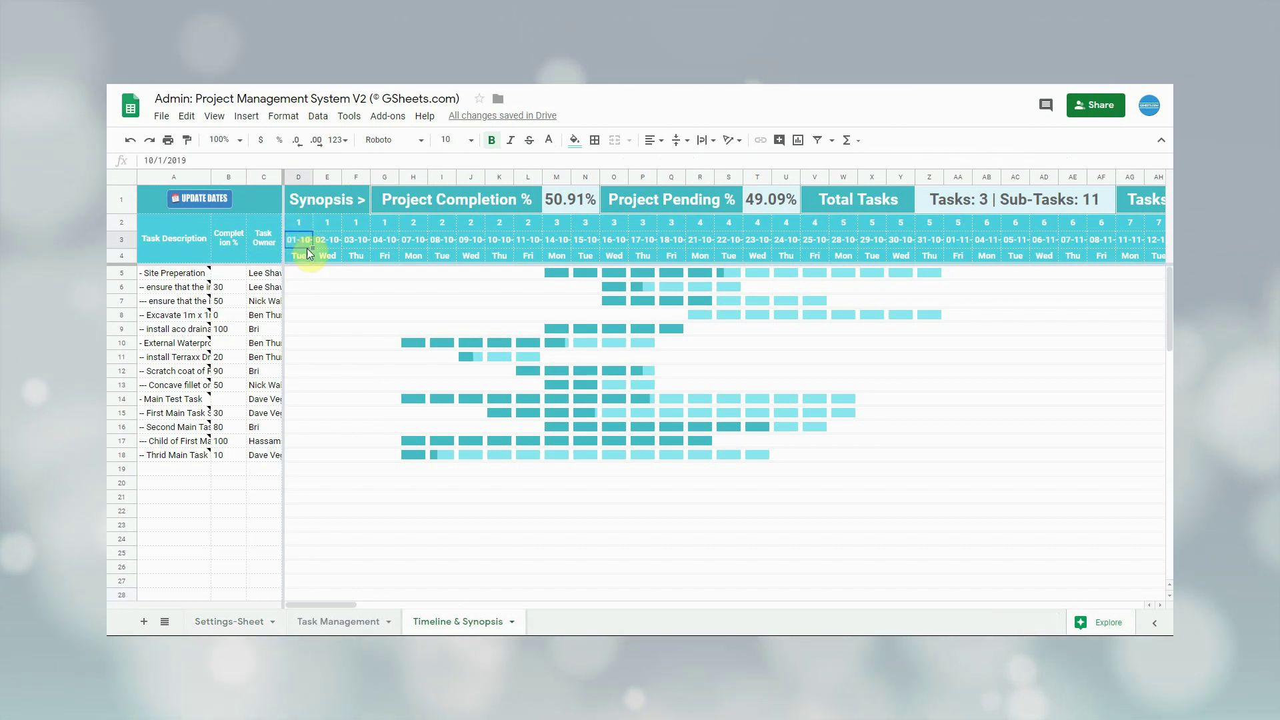
left_click_drag(322, 606, 370, 603)
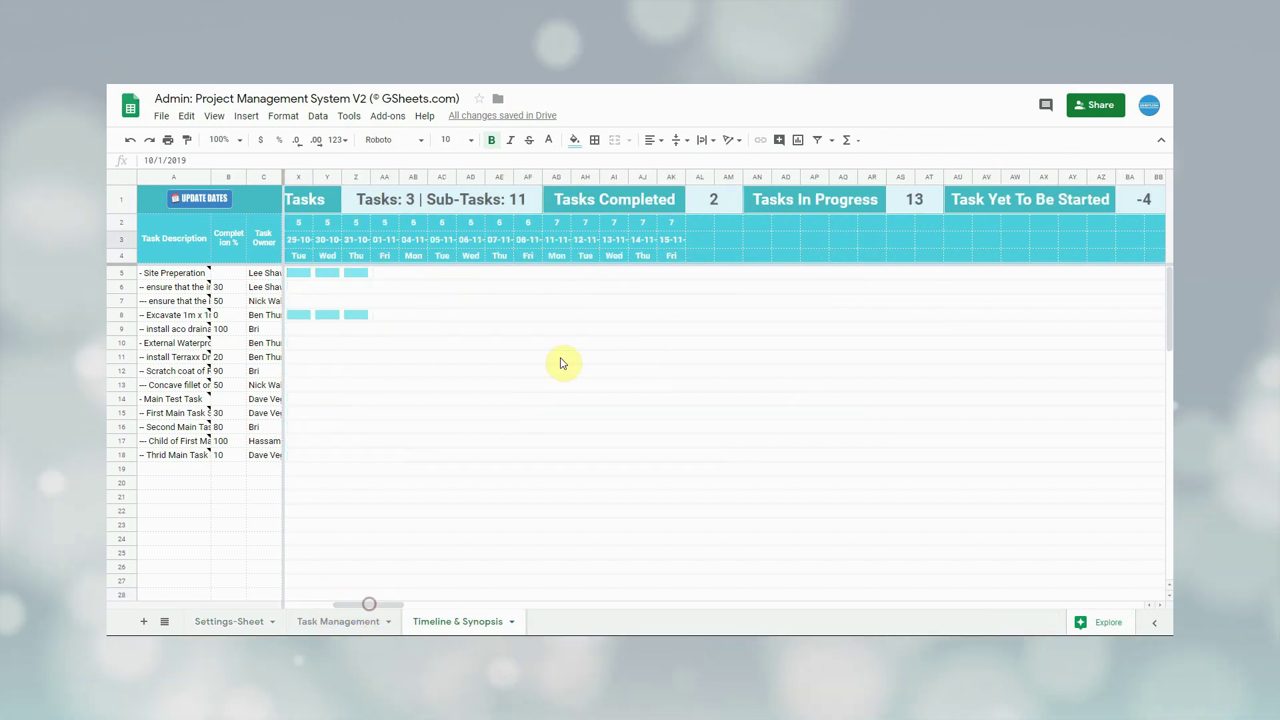
left_click(673, 240)
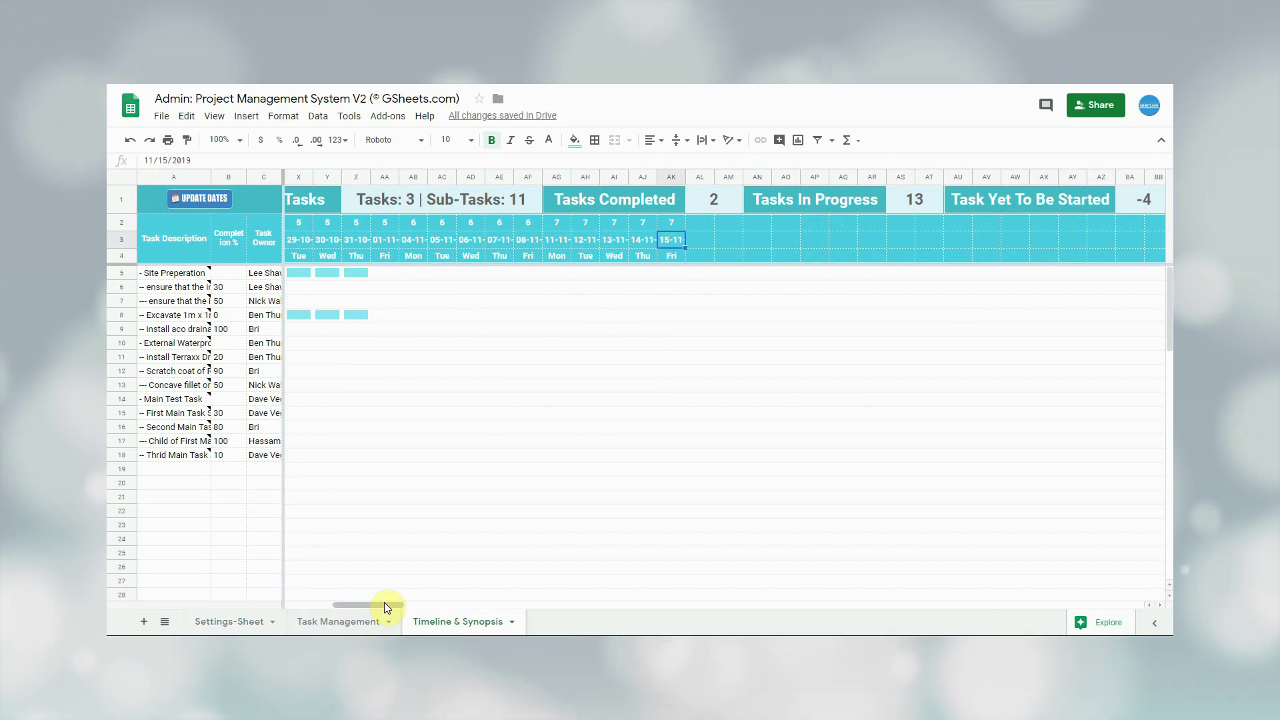
left_click_drag(374, 604, 321, 606)
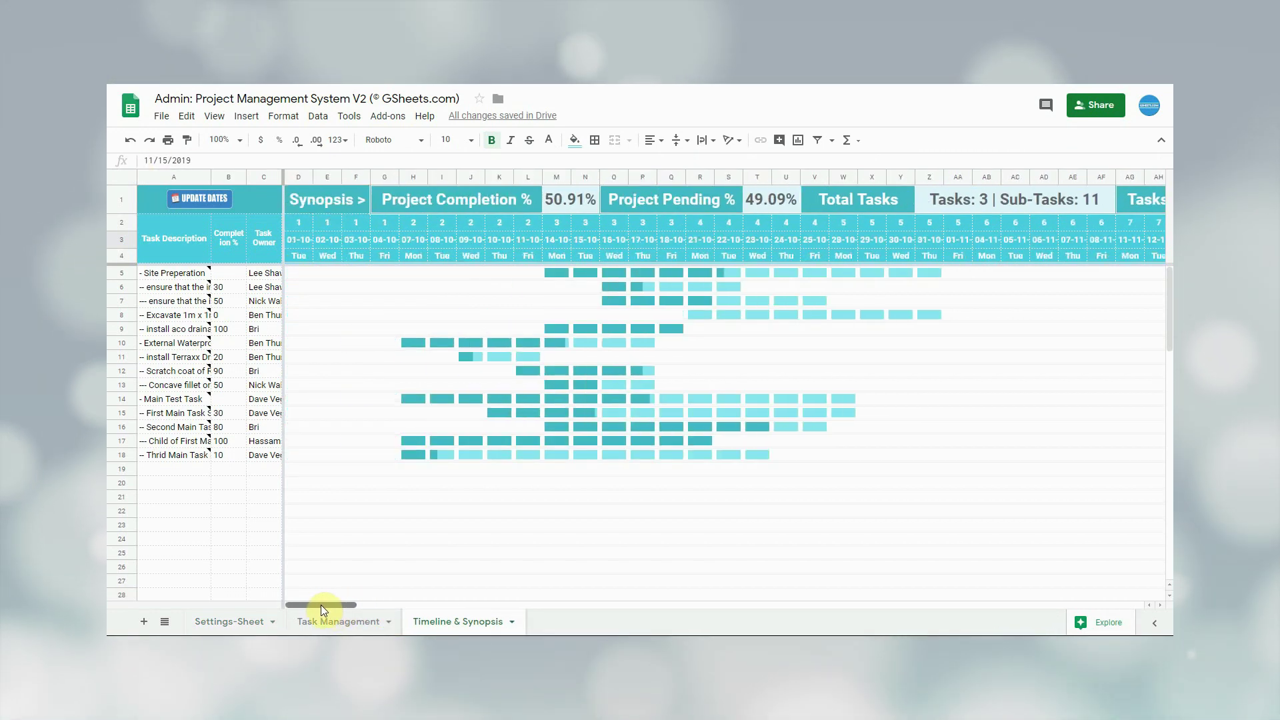
Step: On the Settings-Sheet, set the project starting date to 10-Oct-2019 and the ending date to 31-Dec-2019
left_click(227, 623)
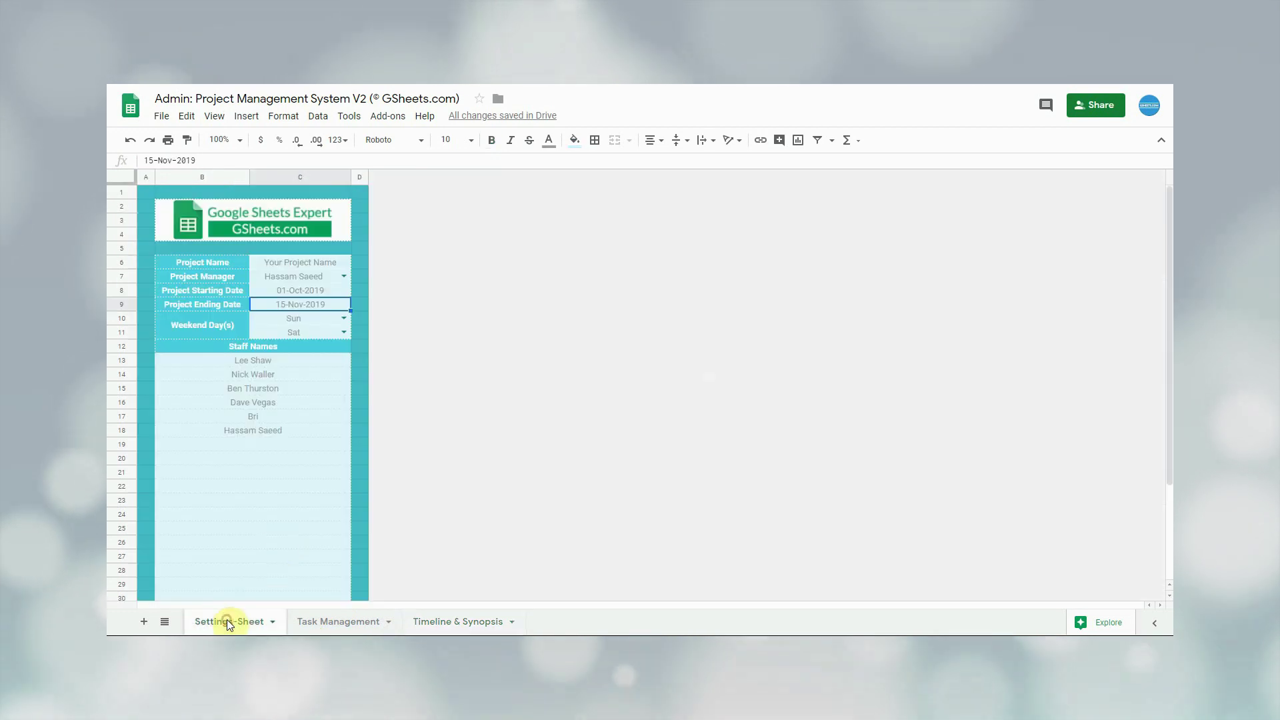
left_click(341, 293)
double_click(343, 293)
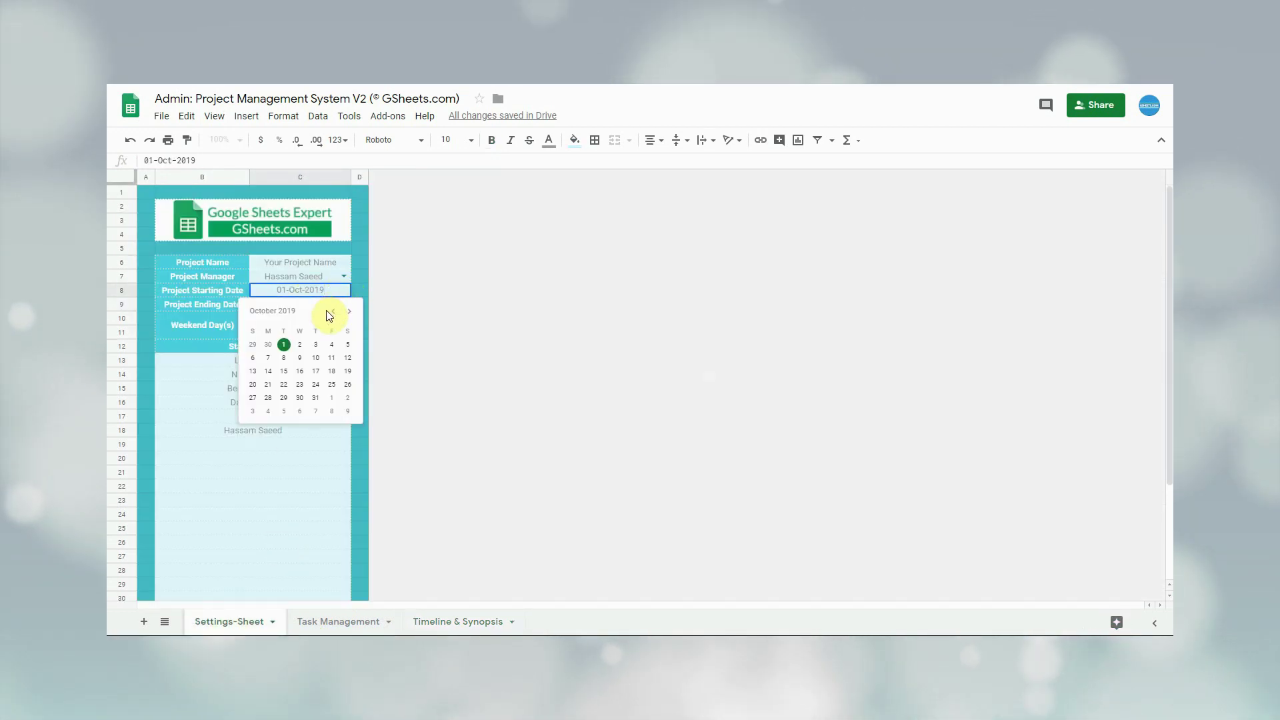
left_click(316, 358)
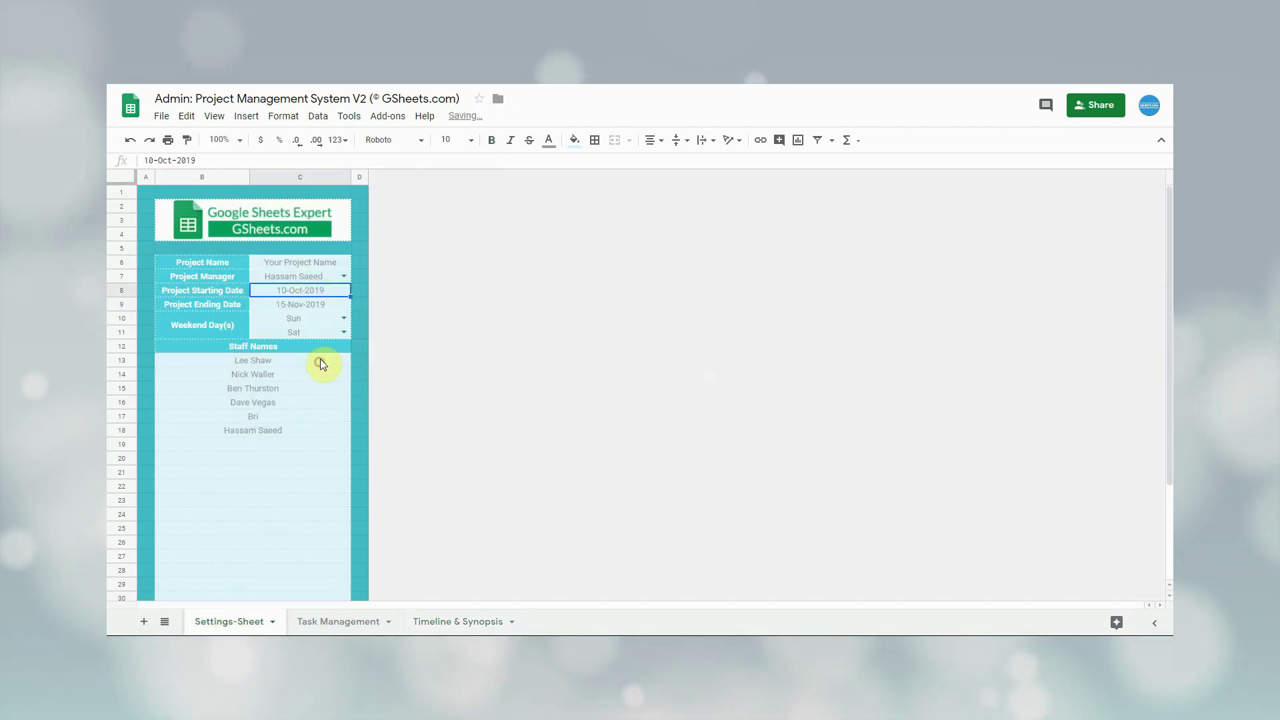
double_click(330, 306)
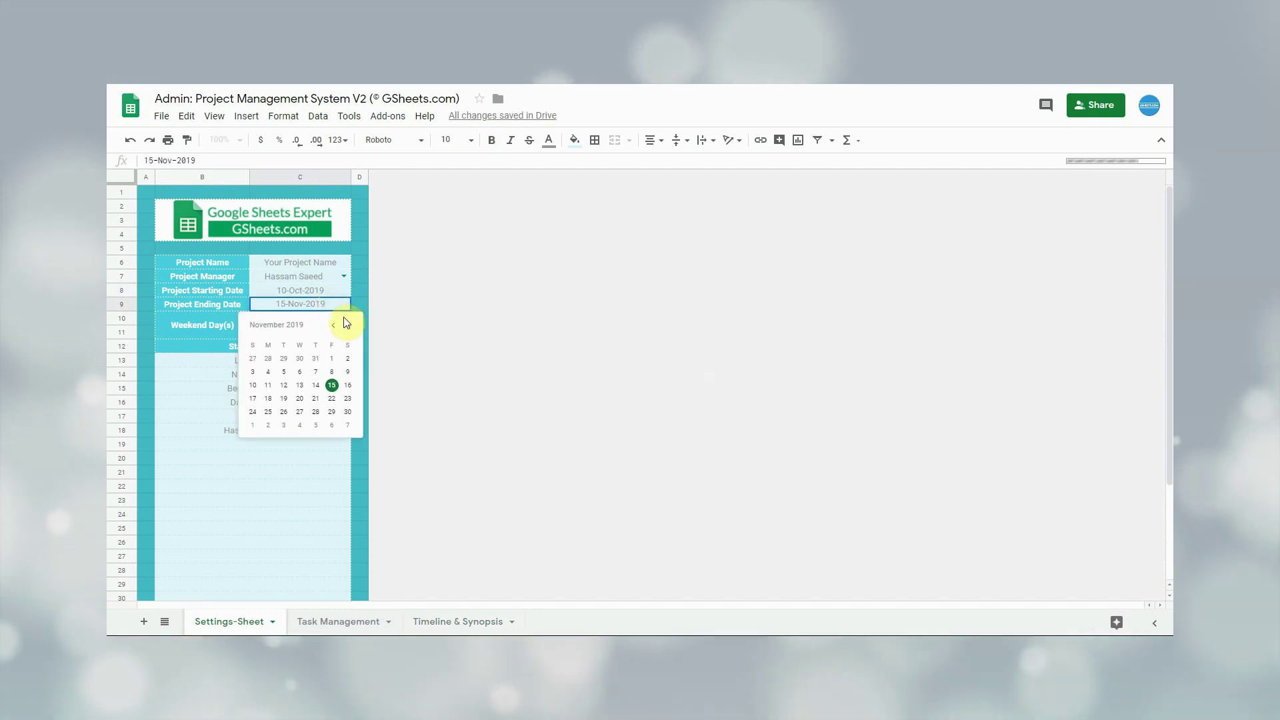
left_click(349, 325)
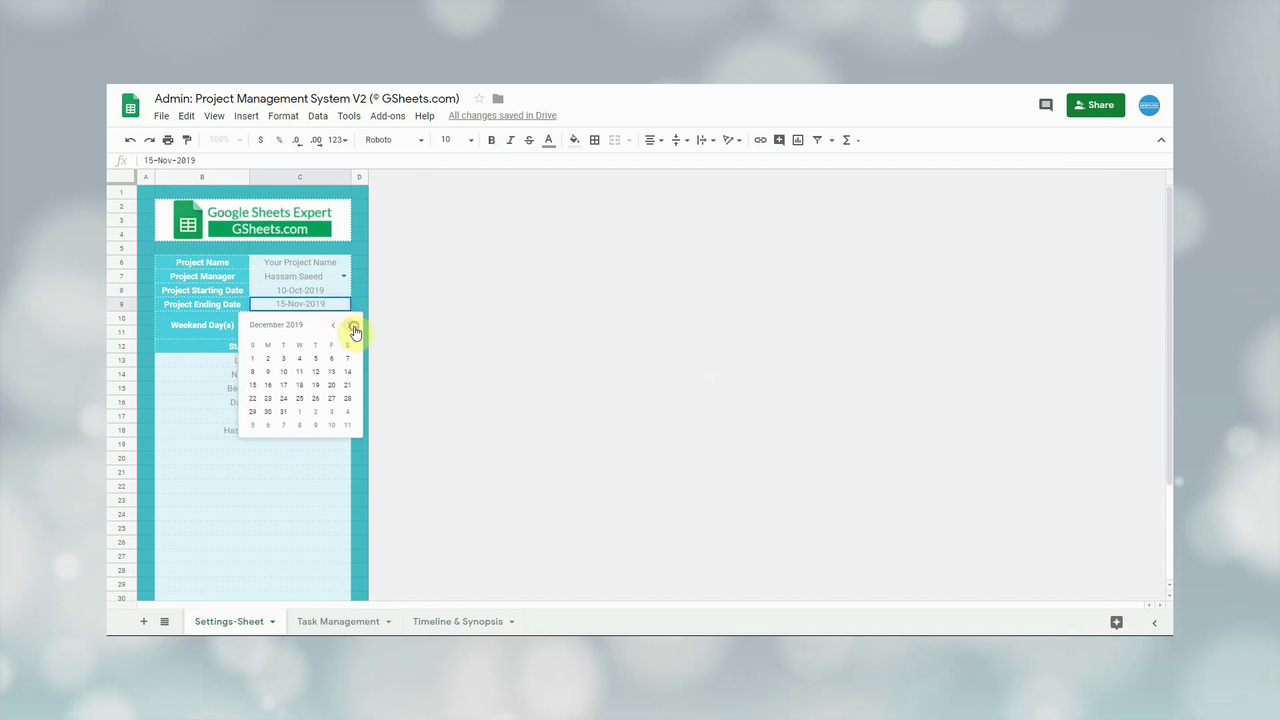
left_click(285, 412)
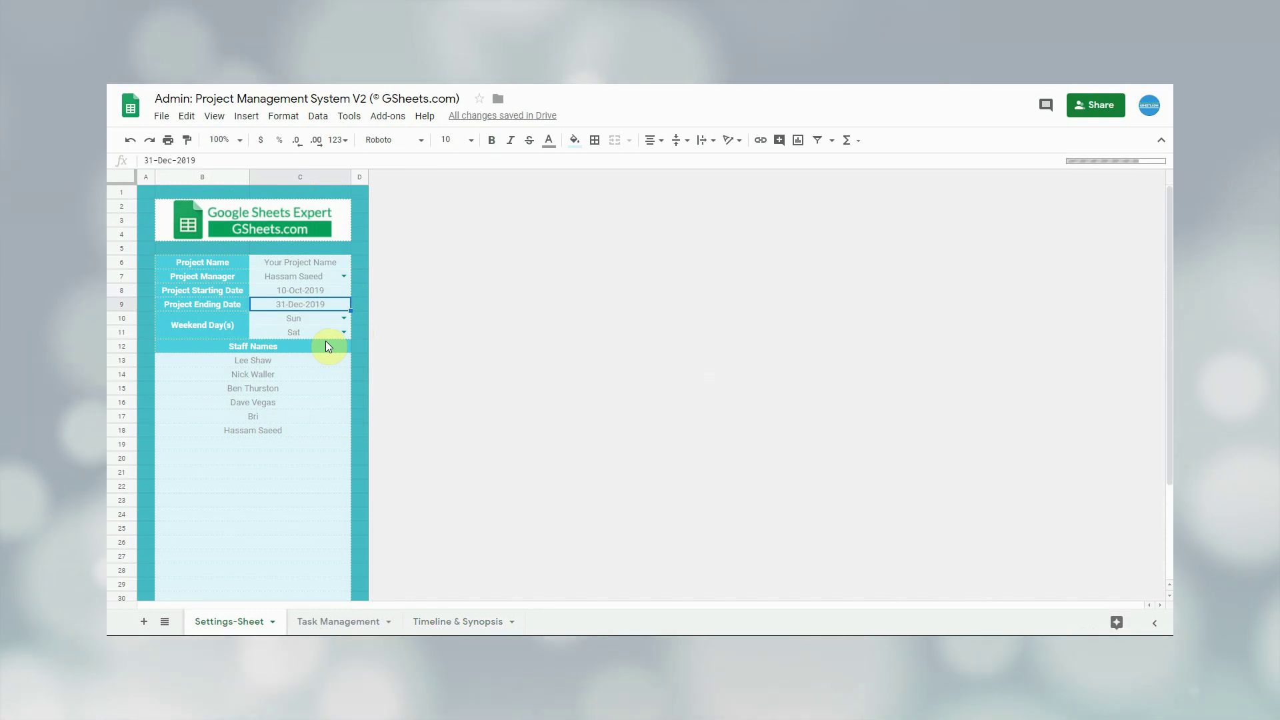
Step: Check the first and last header dates on the Timeline & Synopsis sheet against the new project dates
left_click(469, 622)
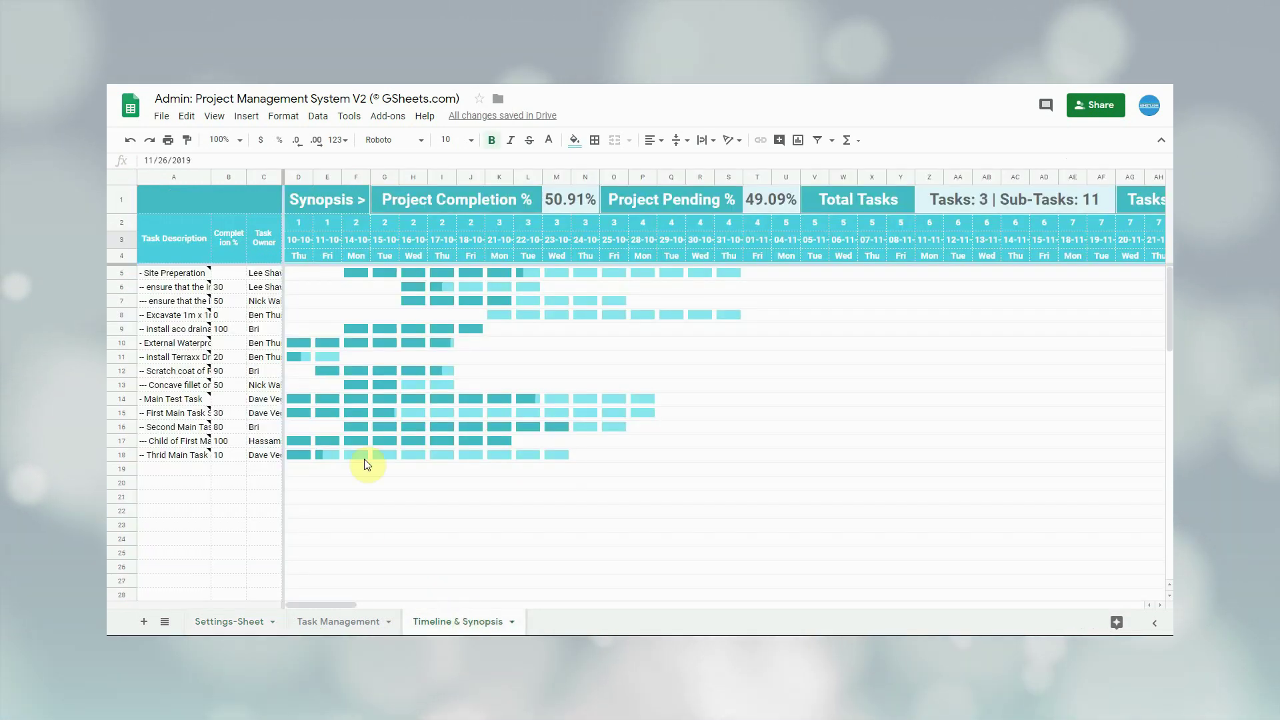
left_click(301, 241)
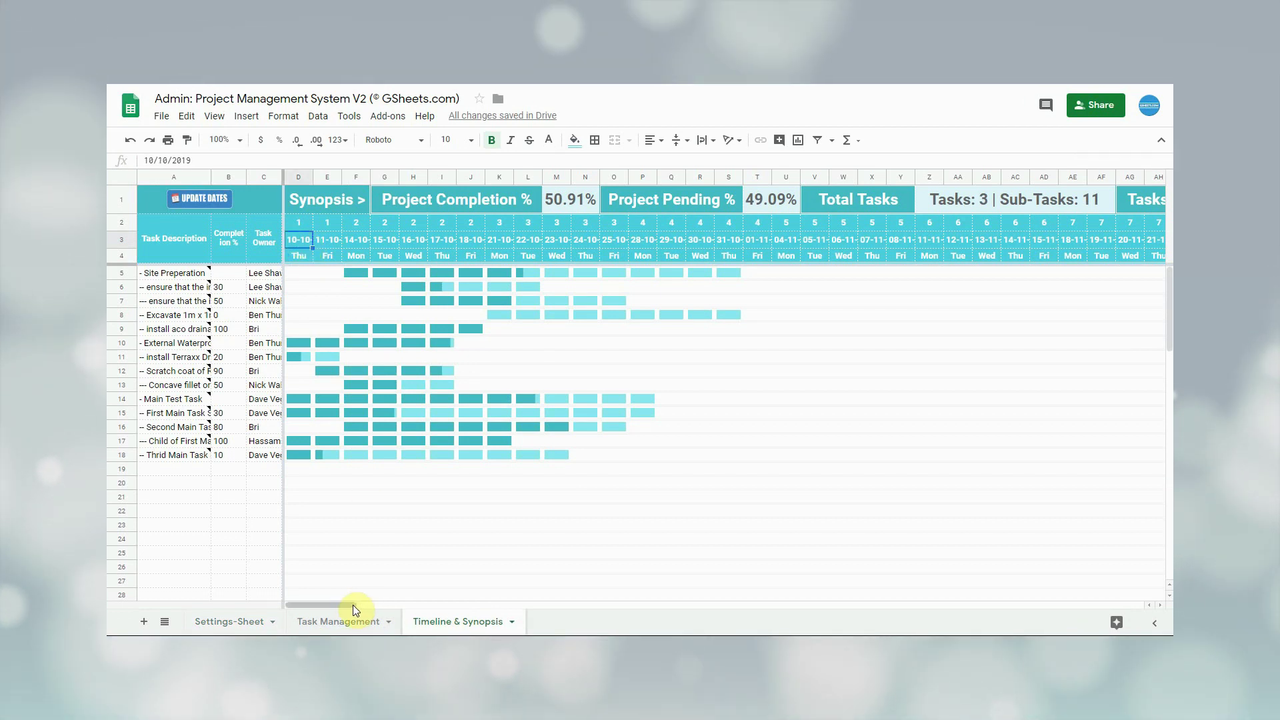
left_click_drag(353, 606, 451, 608)
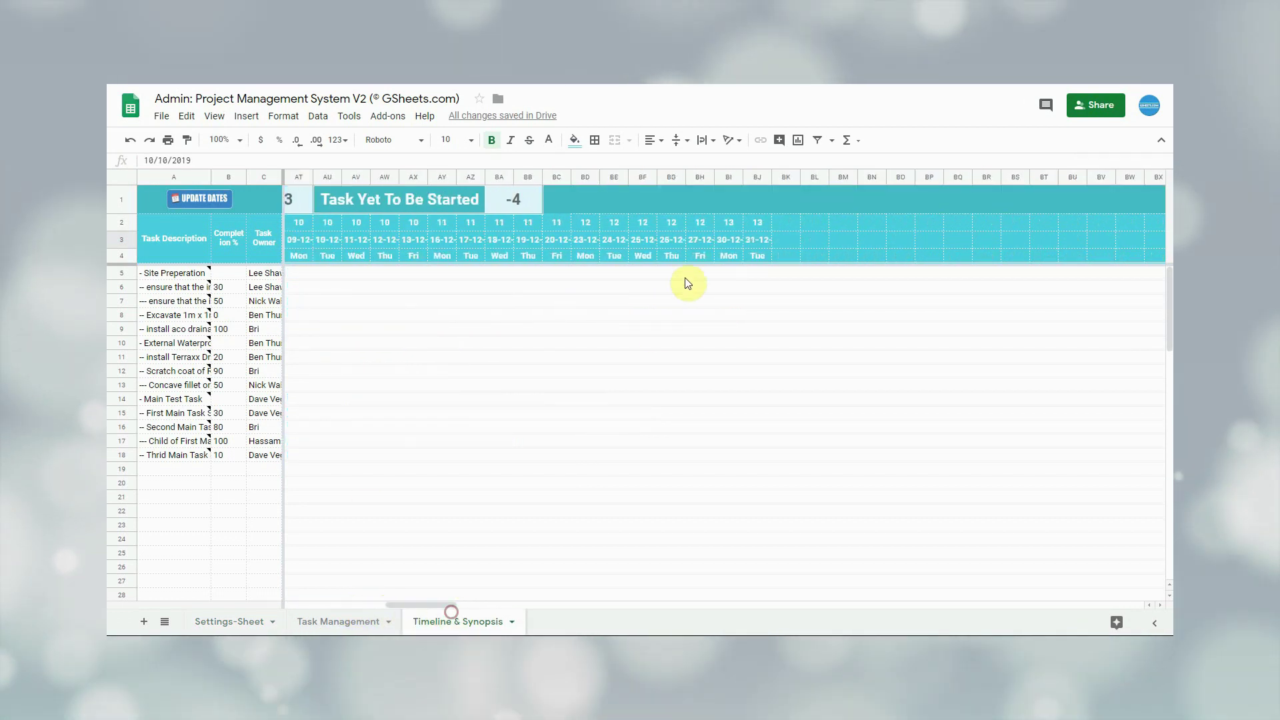
left_click(751, 241)
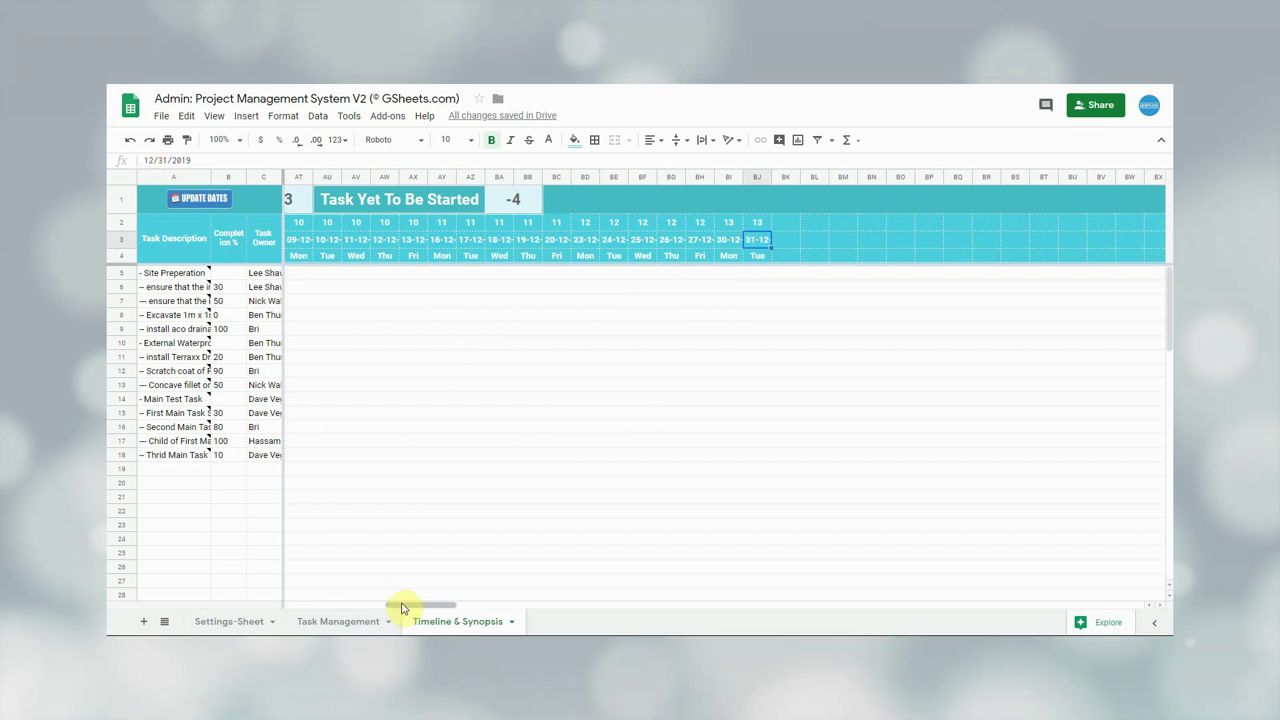
left_click_drag(401, 602, 280, 602)
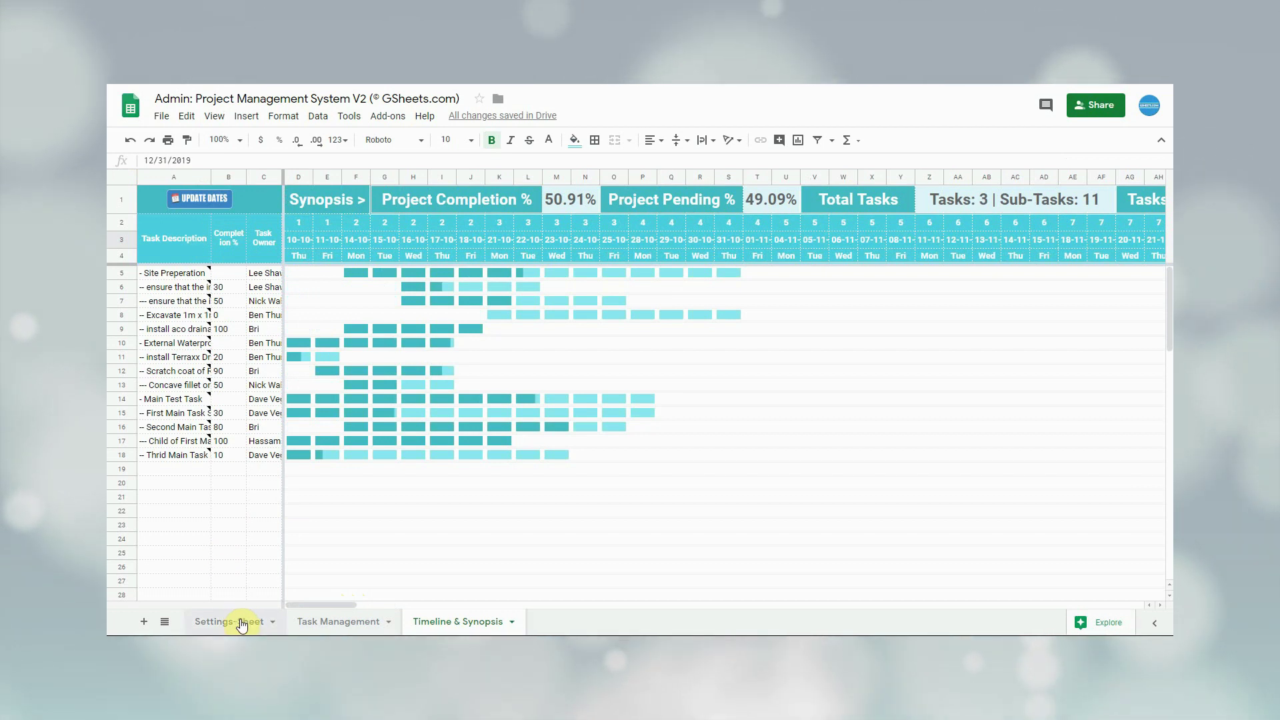
Step: Review the day options available for the first weekend day on the Settings-Sheet, keeping the current choice
left_click(235, 624)
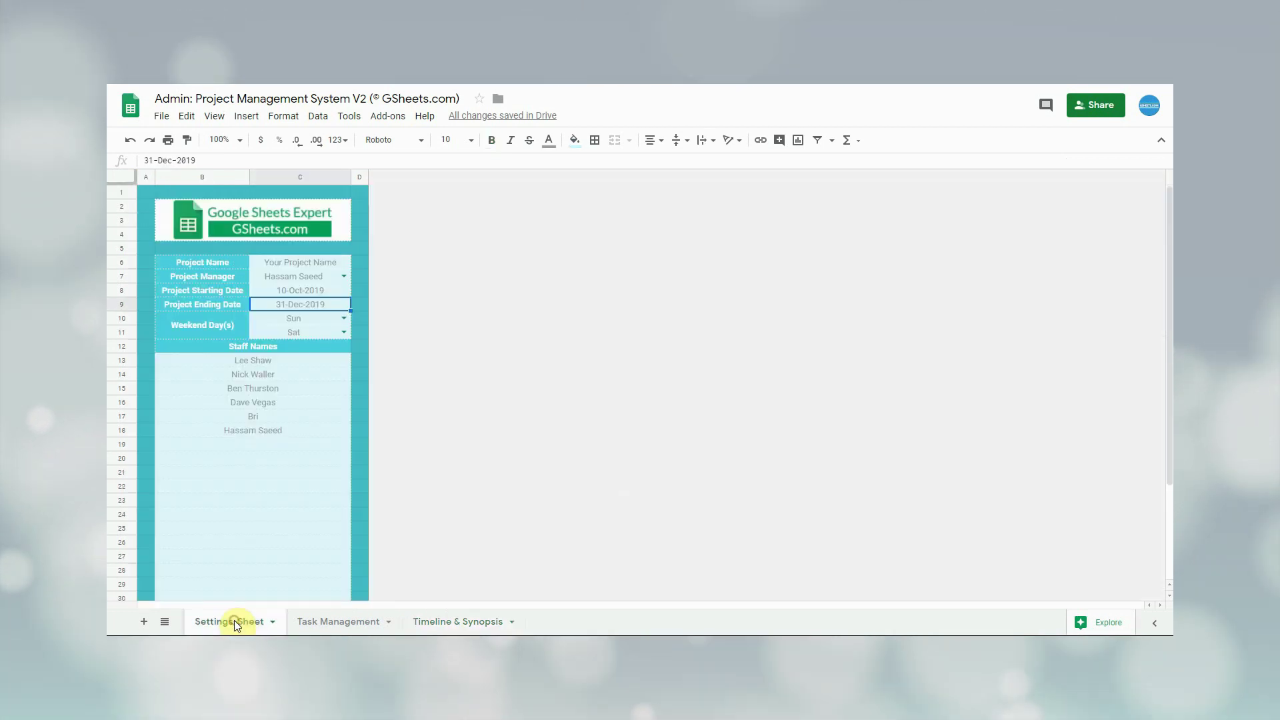
left_click_drag(215, 325, 293, 335)
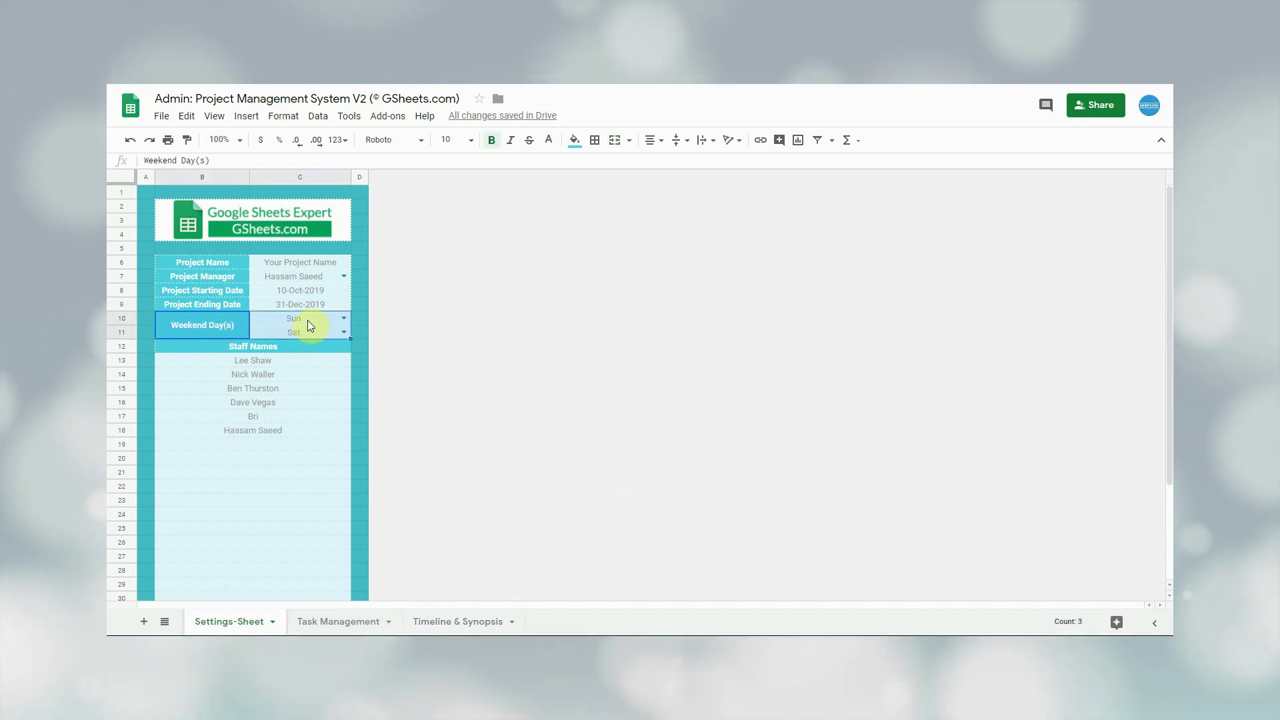
left_click(306, 320)
left_click(344, 318)
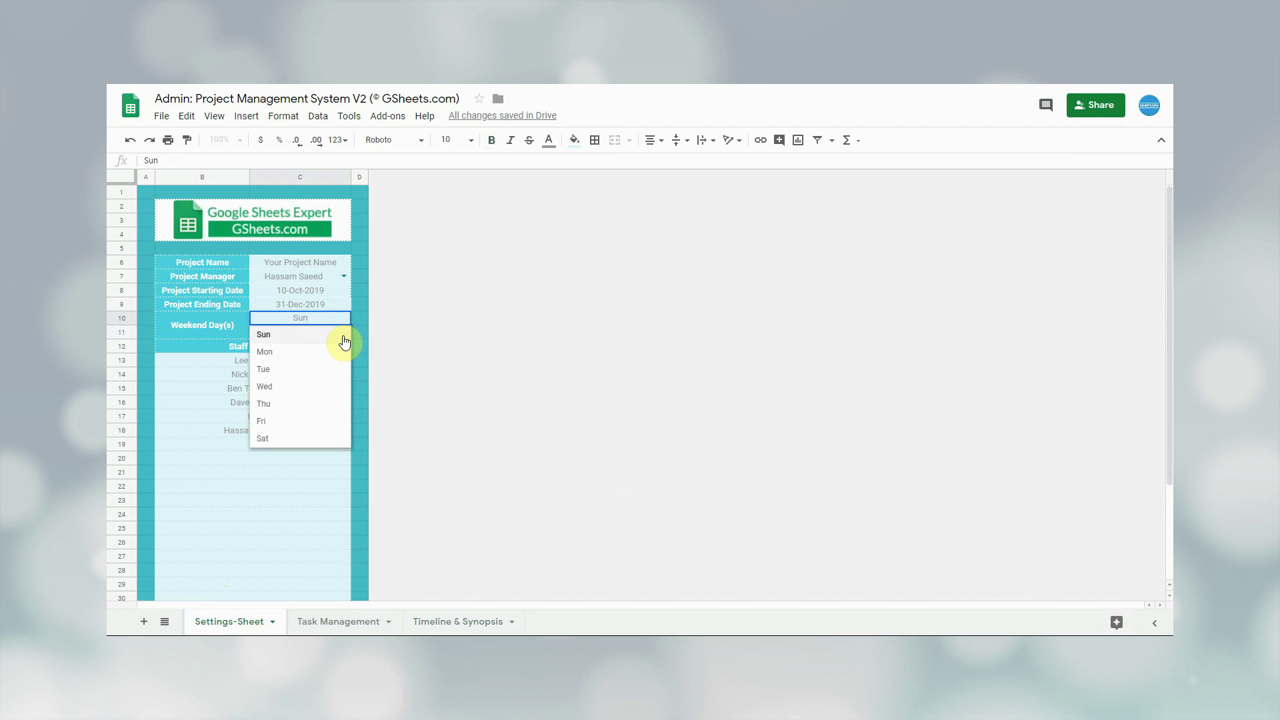
key("Escape")
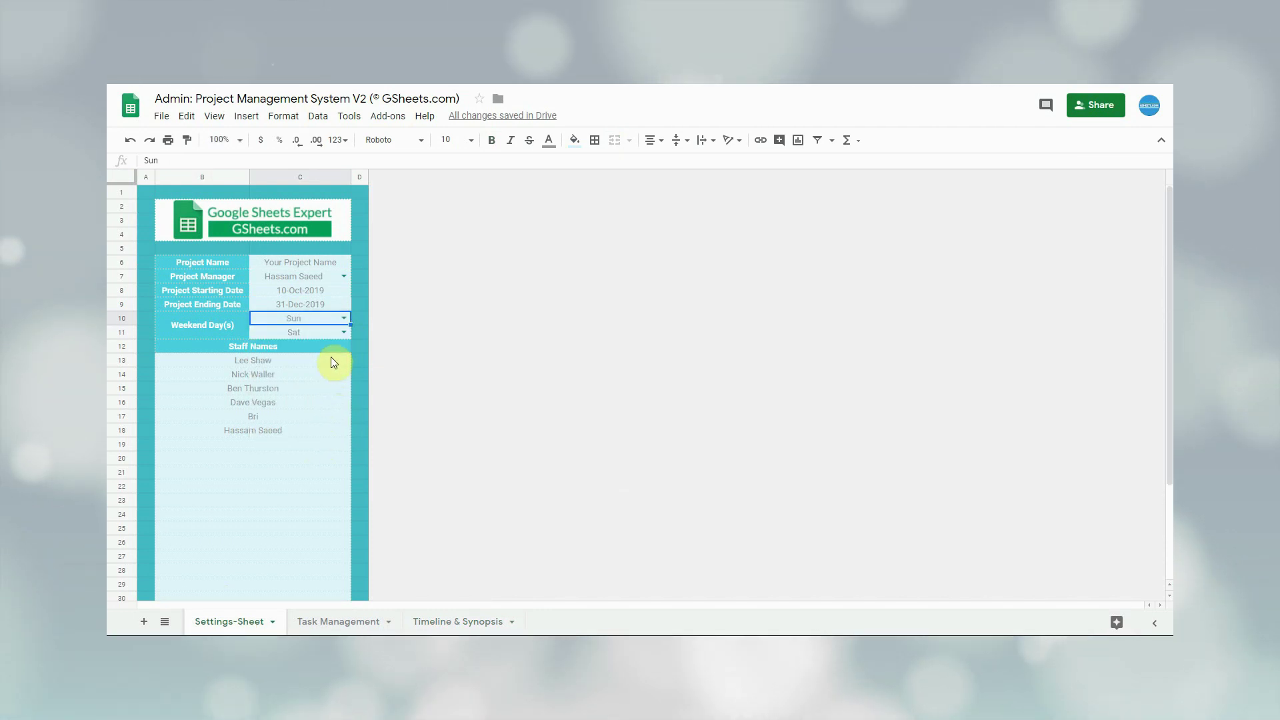
Step: Look over the Staff Names list and select the first empty row below its last entry
left_click(297, 350)
left_click_drag(299, 349, 283, 446)
left_click(283, 445)
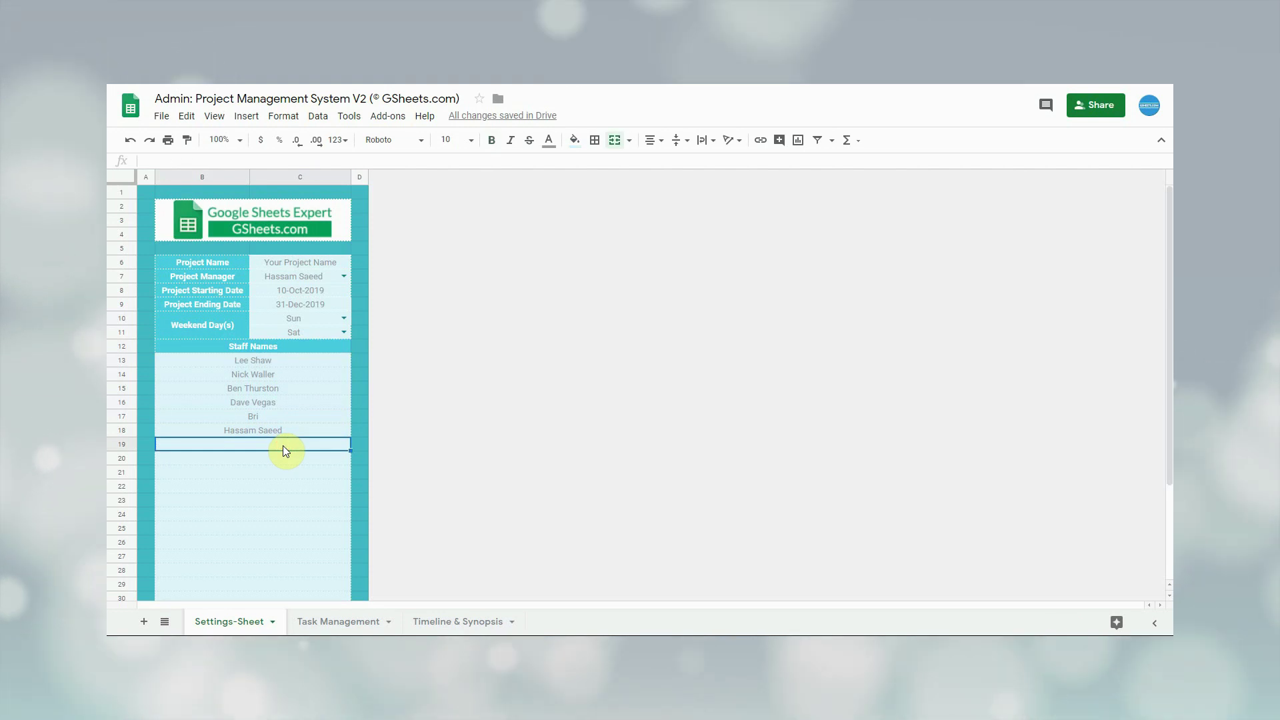
Step: Add "New Staff Name Here" and "Another Staff" to the end of the Staff Names list on the Settings-Sheet
type("New Staff N")
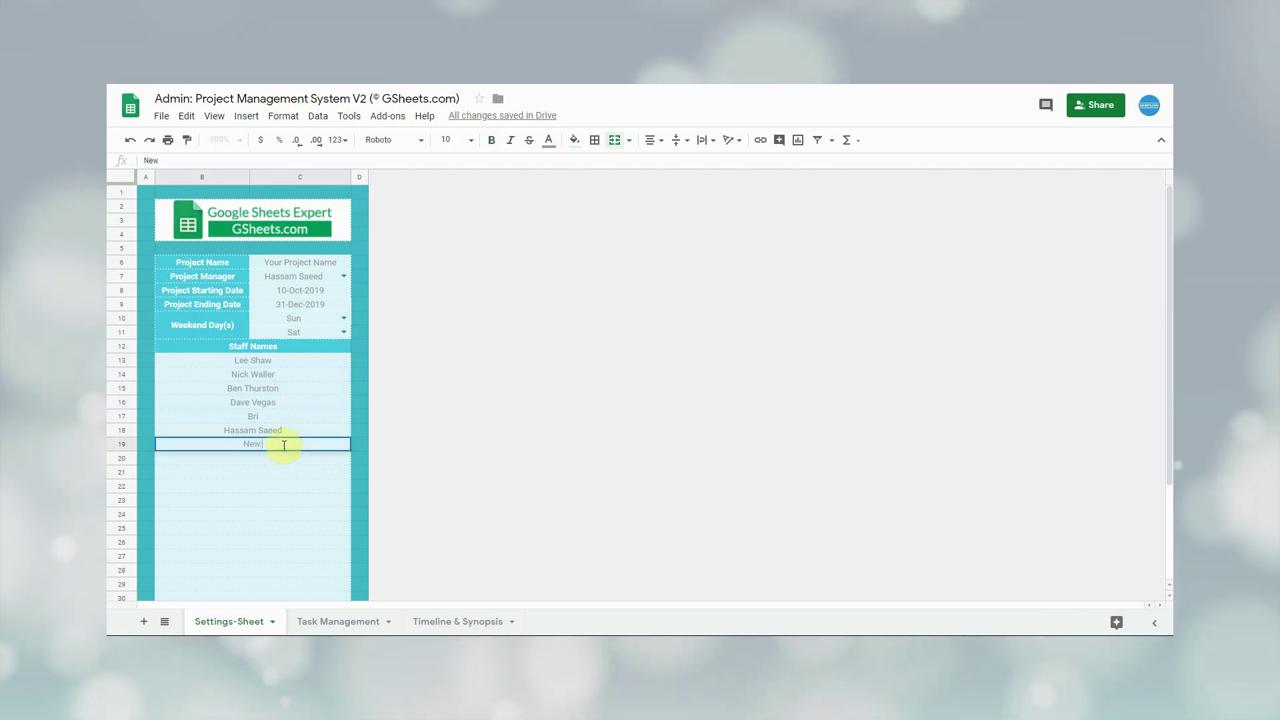
type("ame Here")
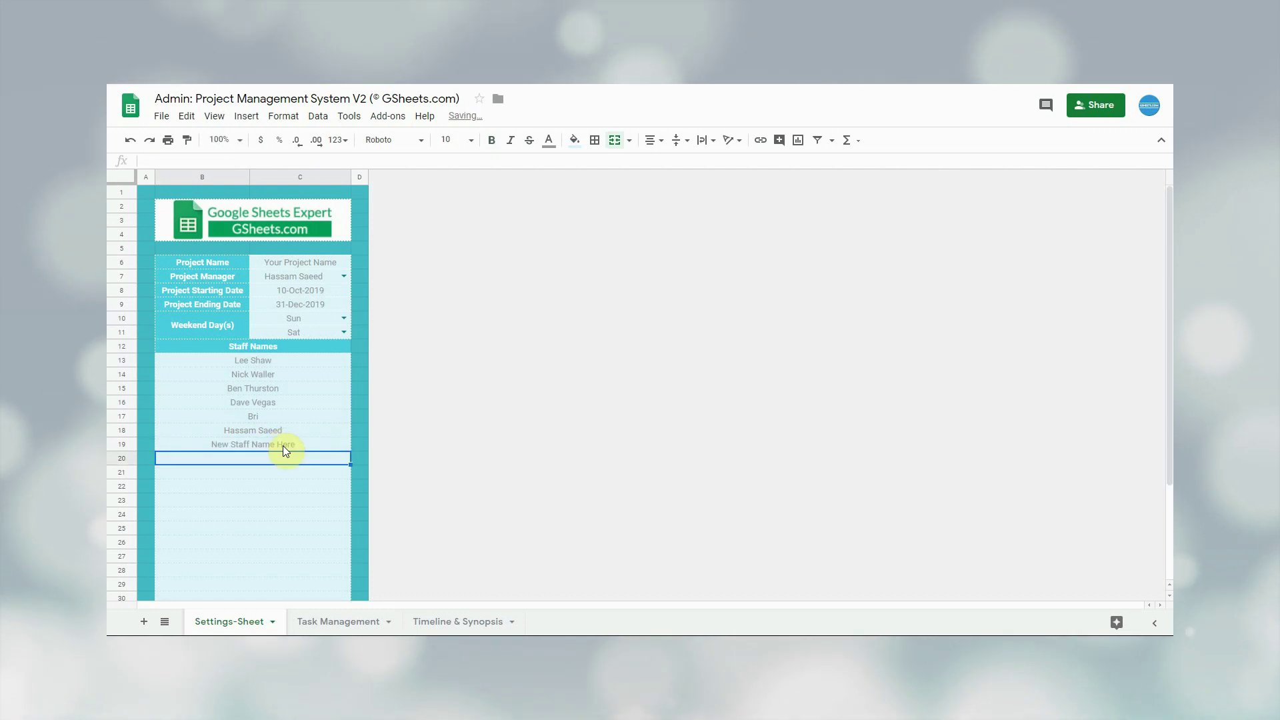
key("Return")
type("Another Staff")
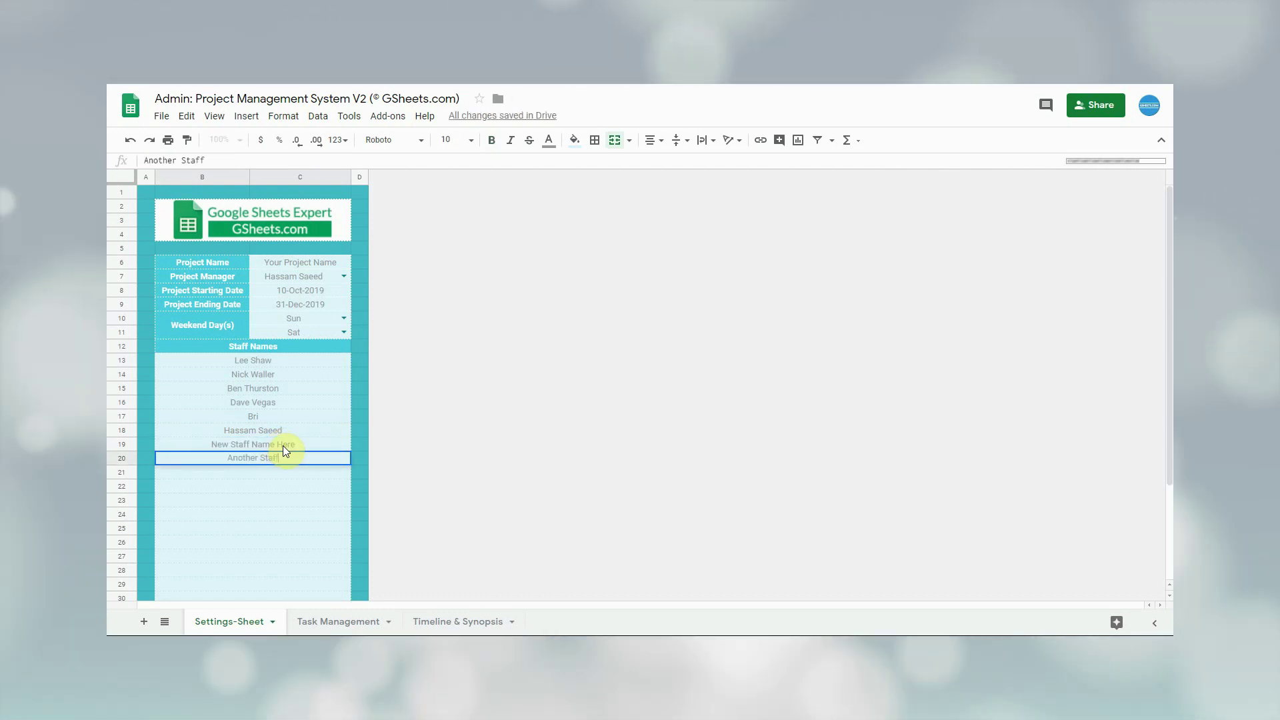
key("Return")
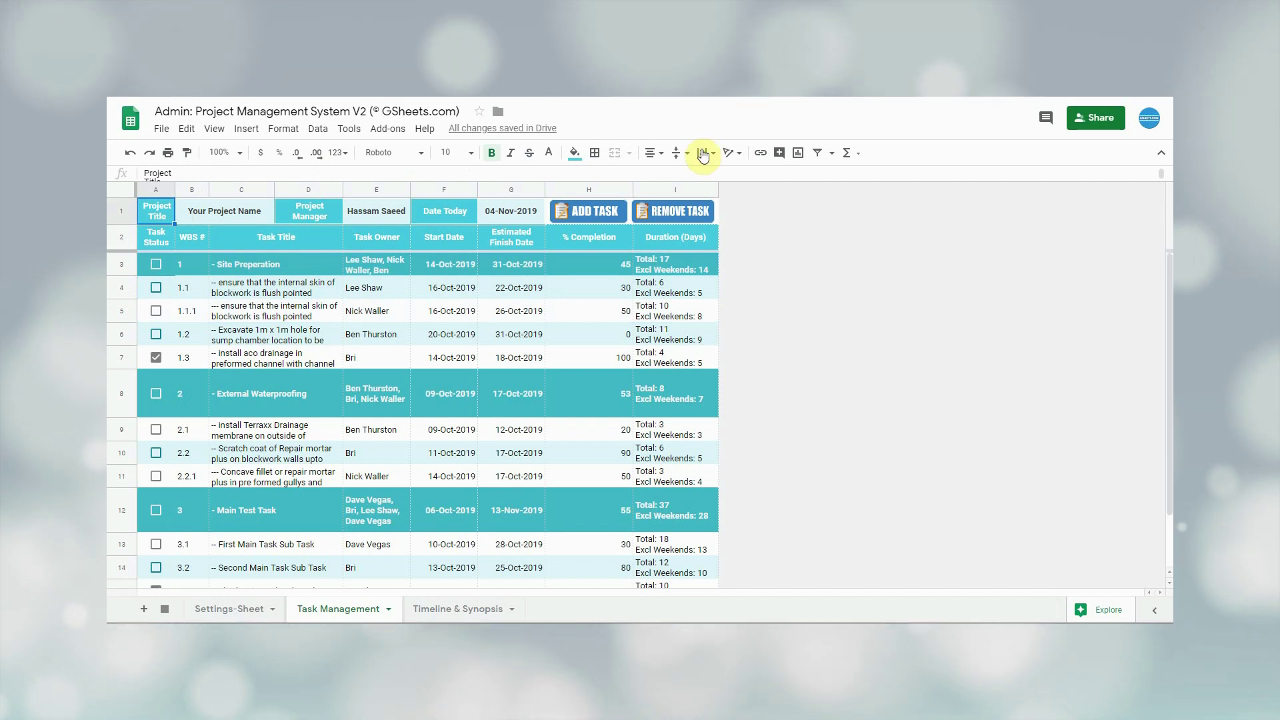
Step: On the Task Management sheet, select the title of task 3.2, Second Main Task Sub Task, and open the Add Task form
scroll(514, 341, "down", 1)
scroll(514, 341, "down", 1)
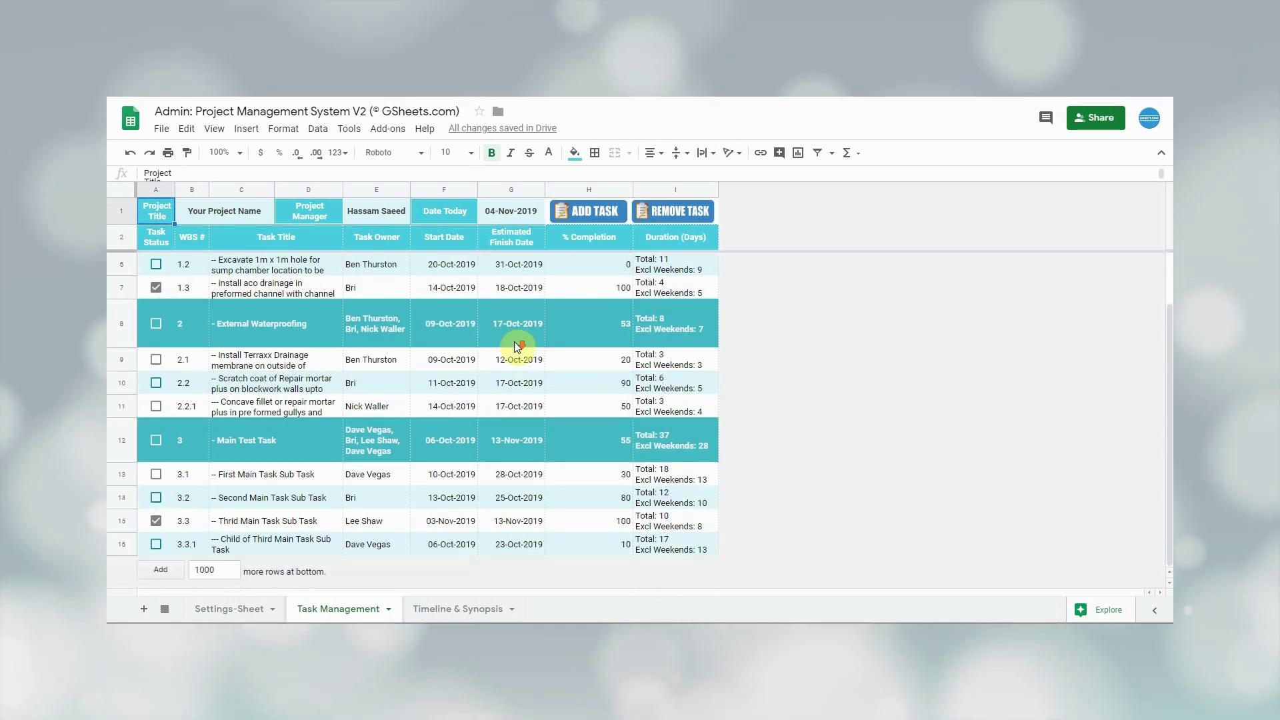
left_click(193, 435)
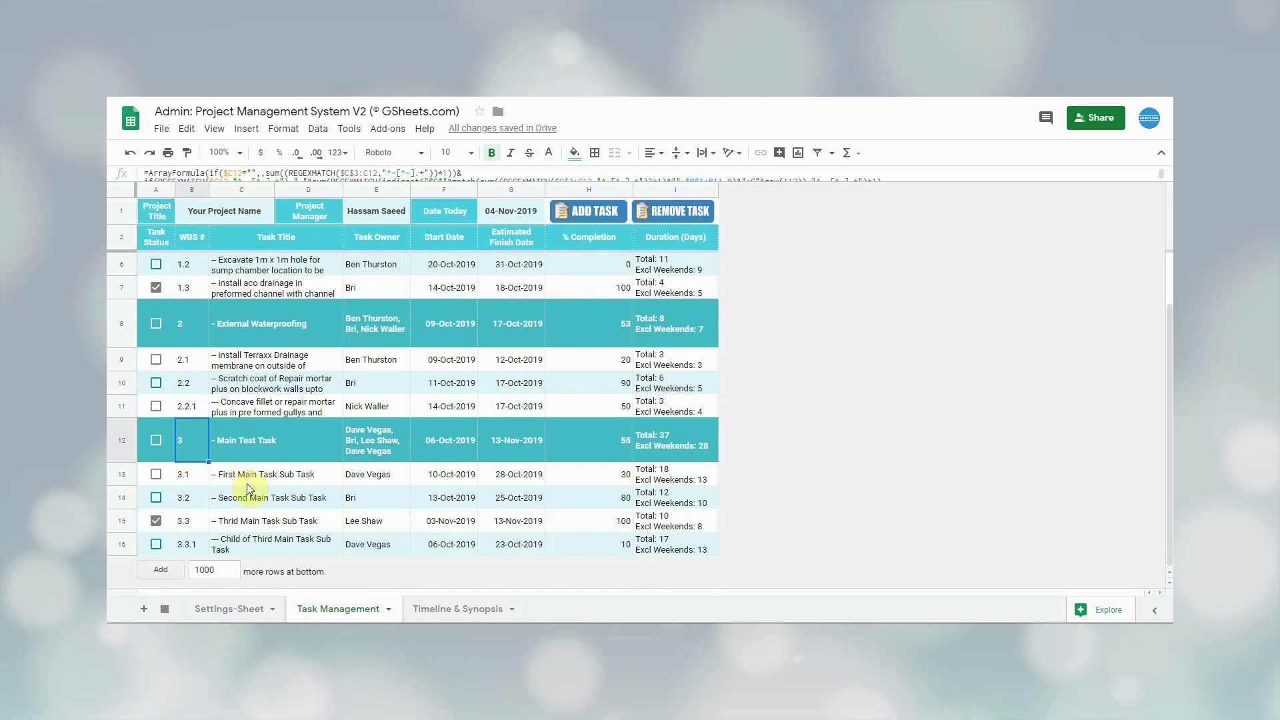
left_click(295, 500)
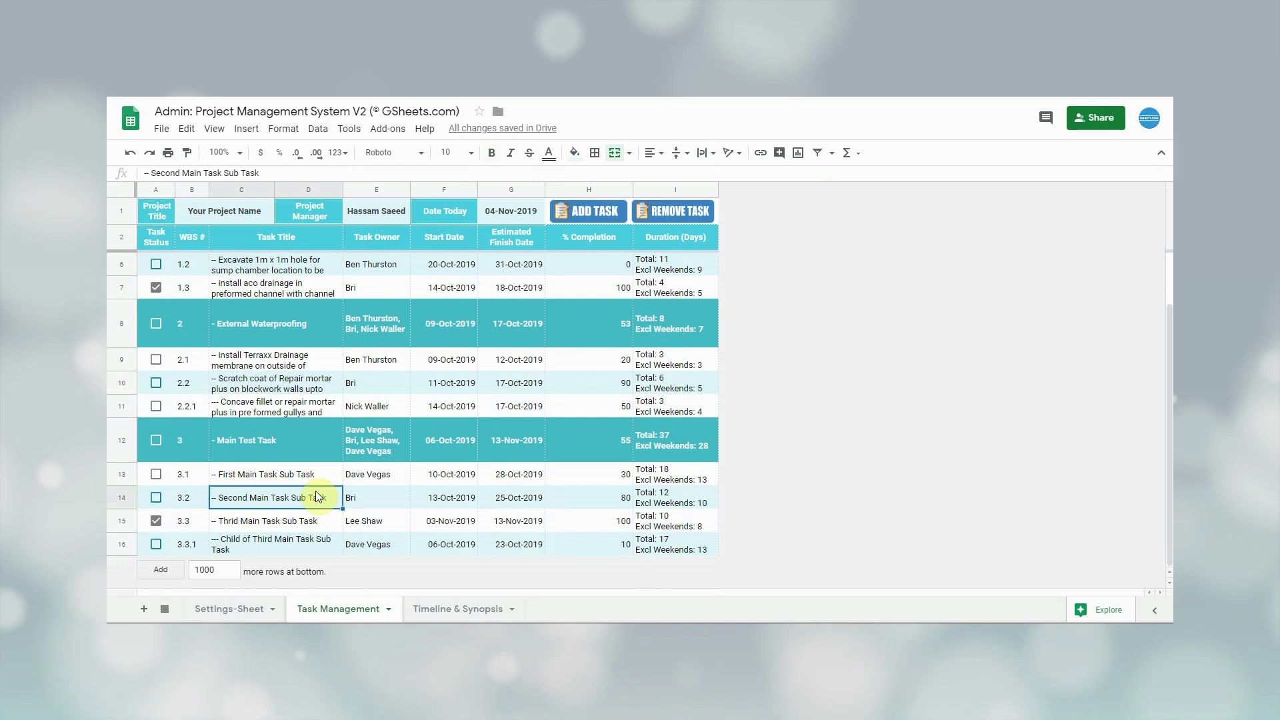
left_click(590, 214)
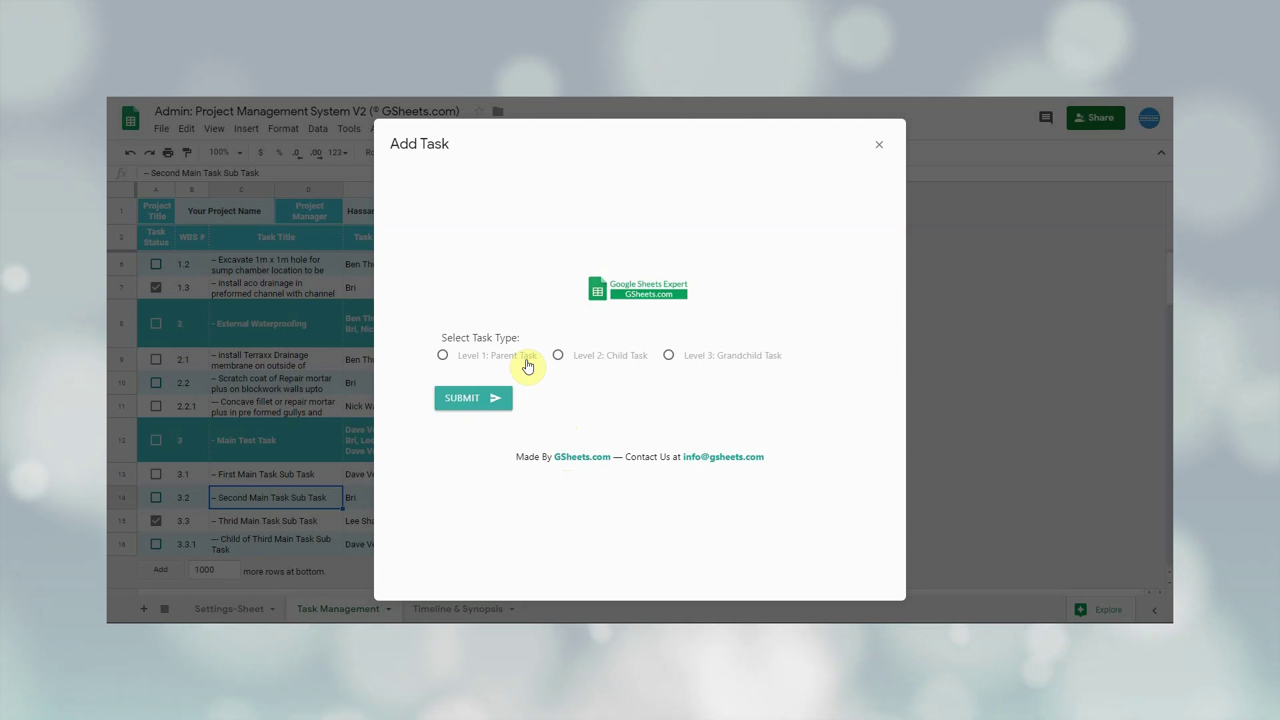
Step: Compare the form fields for the parent, child and grandchild task types, and choose Level 2: Child Task
left_click(527, 360)
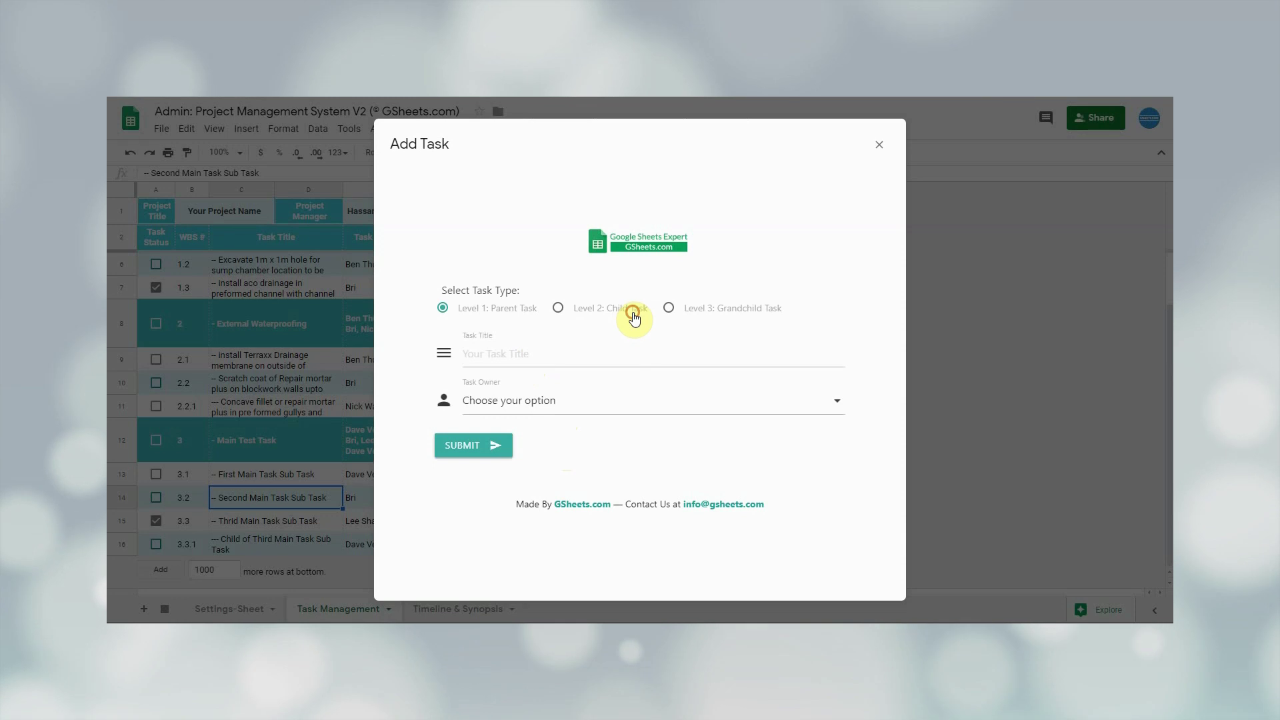
left_click(633, 314)
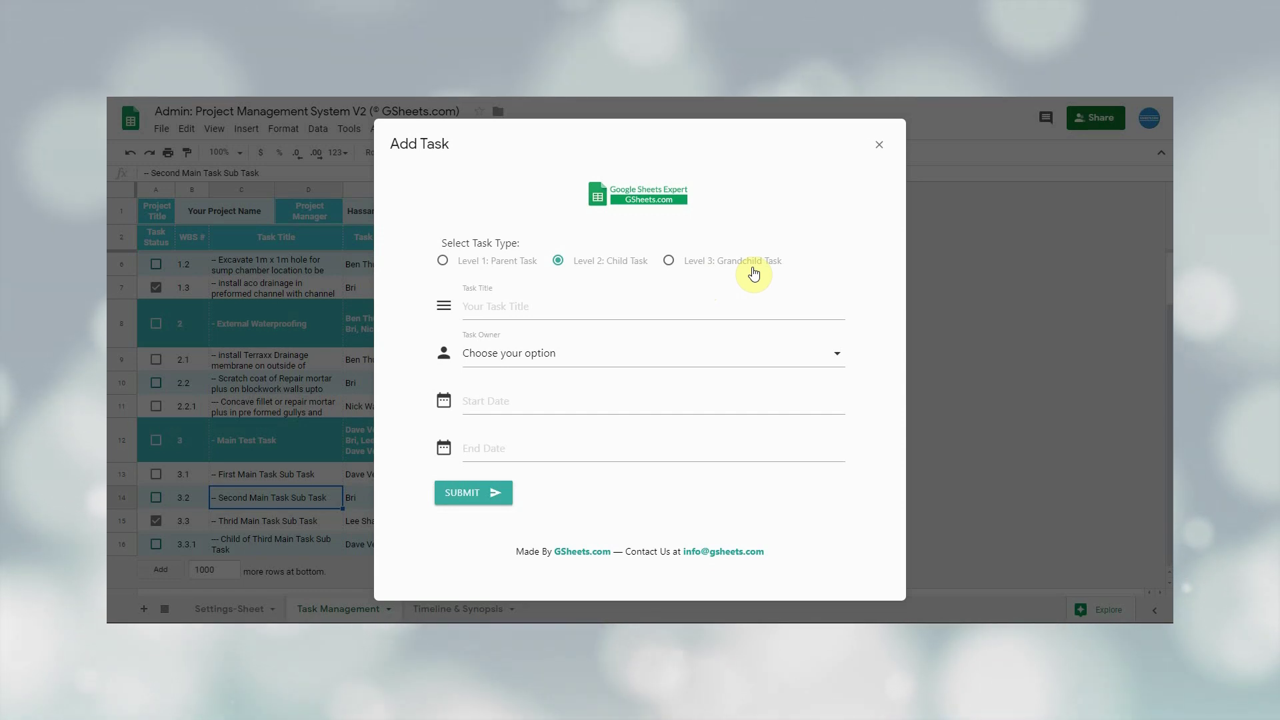
left_click(754, 274)
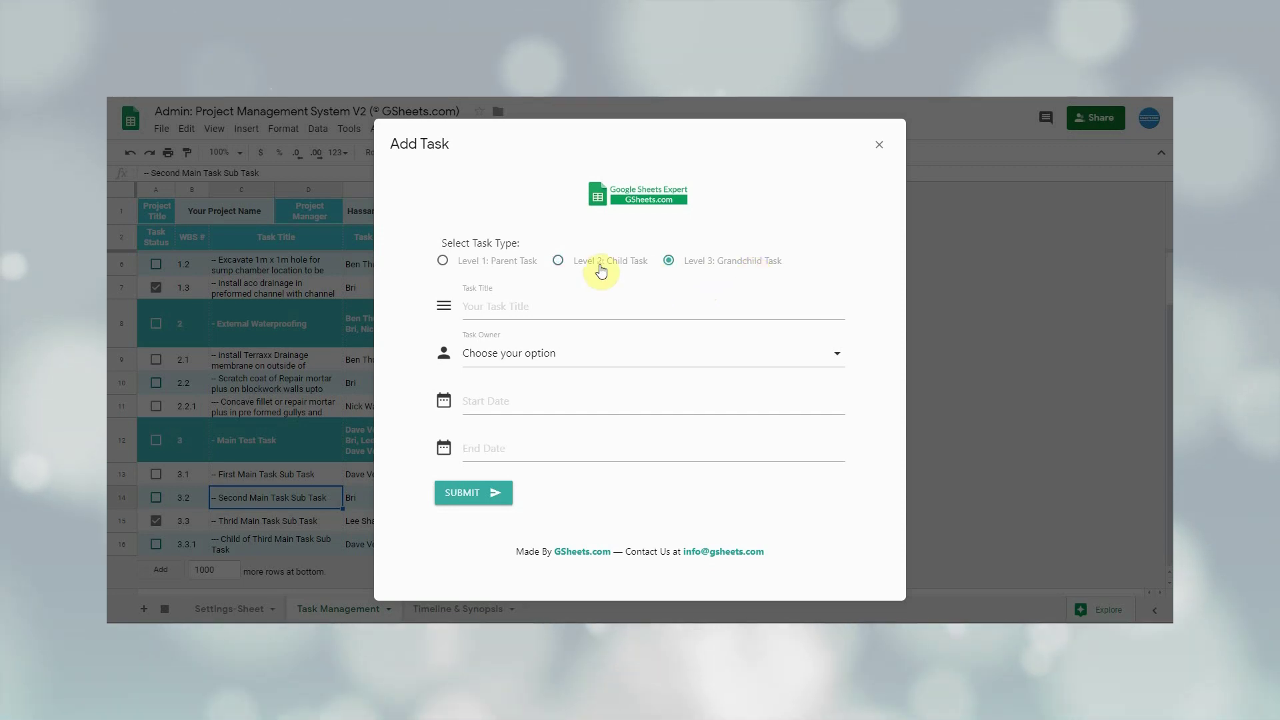
left_click(601, 270)
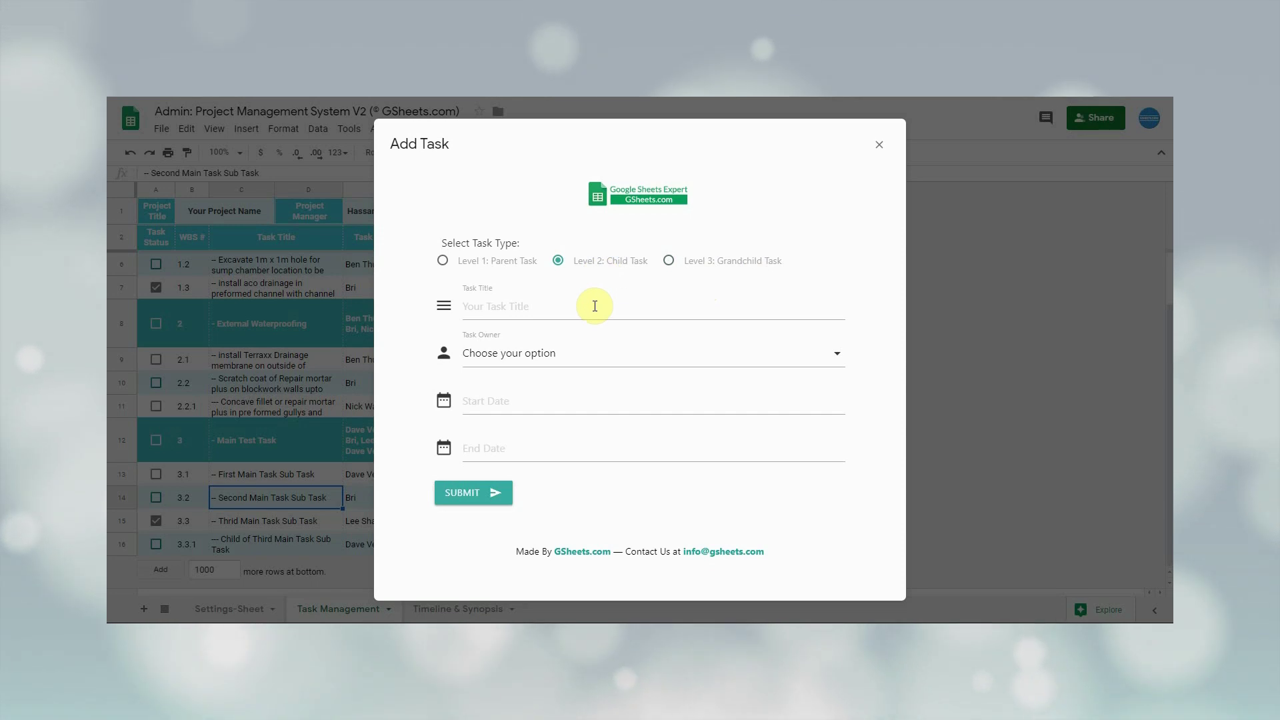
Step: Title the new child task "Lorem Ipsum" and assign the project manager as its task owner
left_click(595, 307)
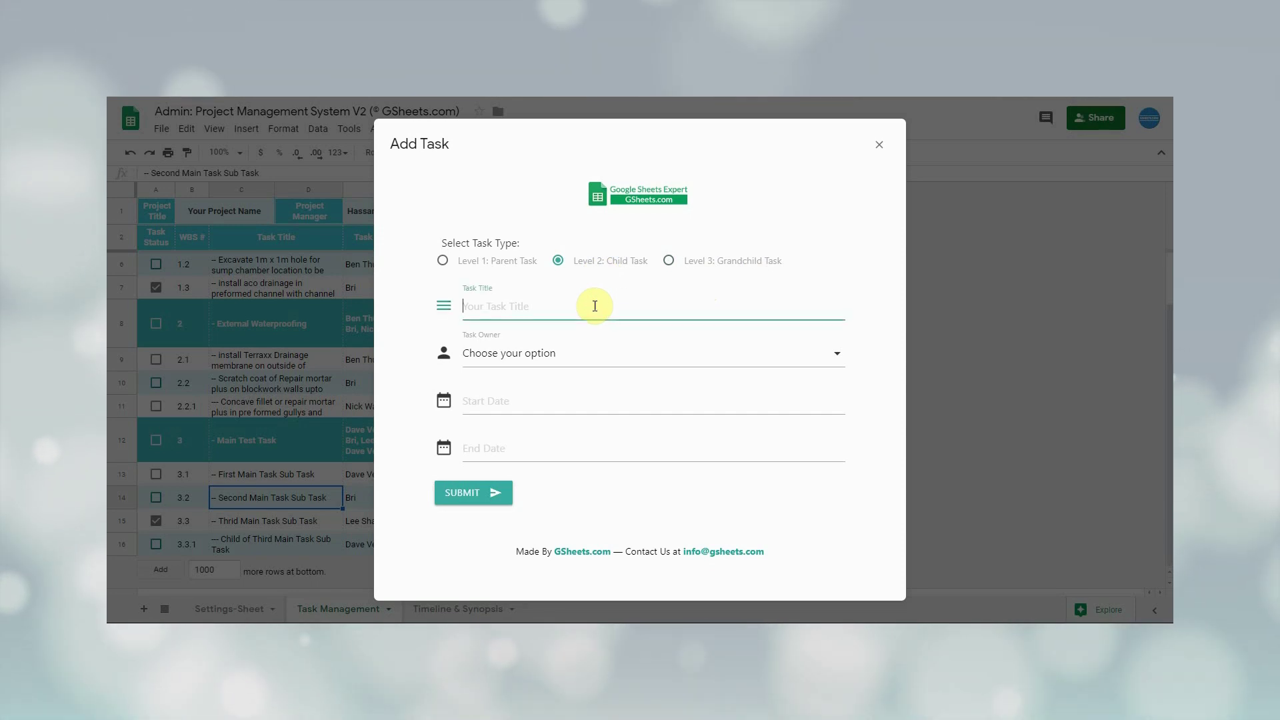
type("Lorem I")
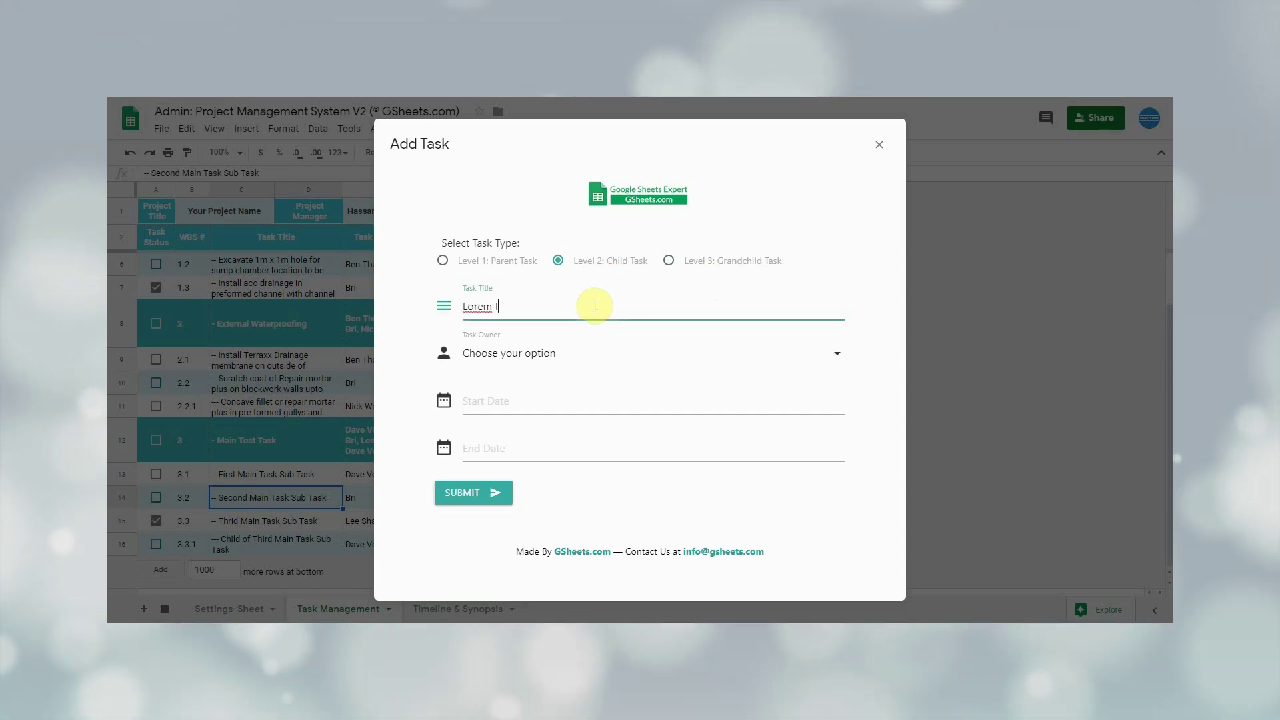
type("psum")
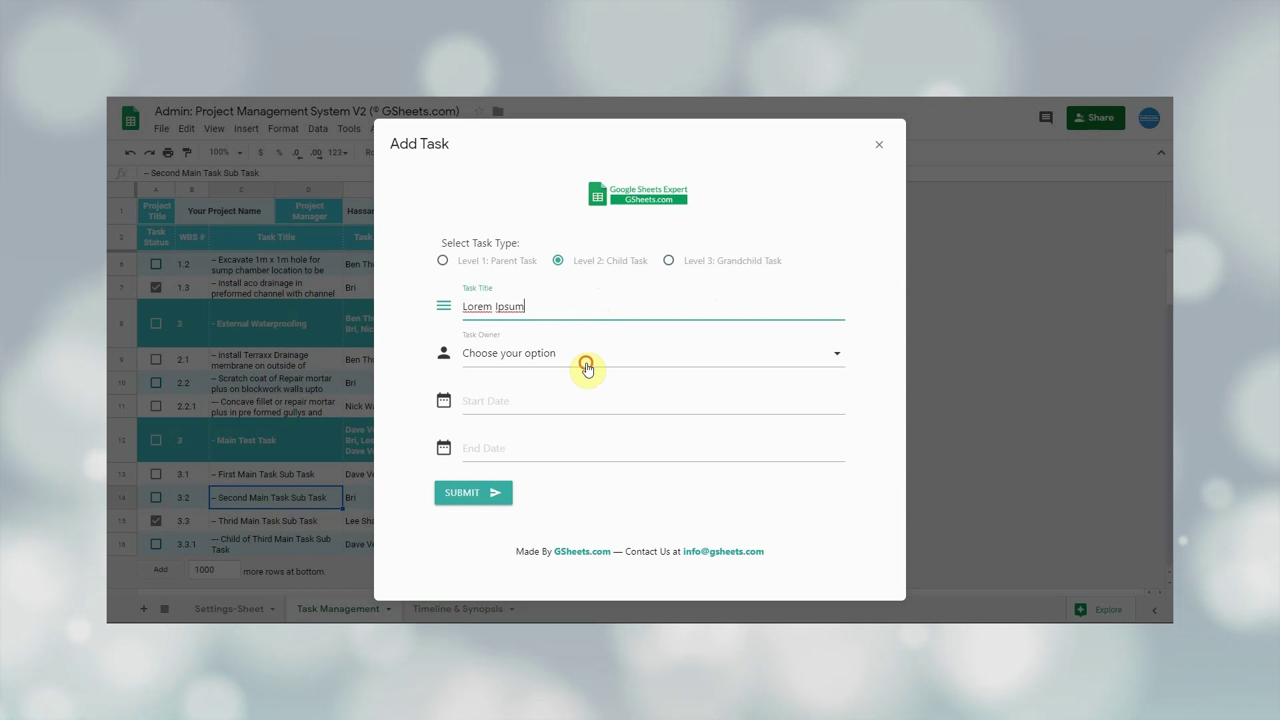
left_click(594, 354)
scroll(600, 437, "down", 2)
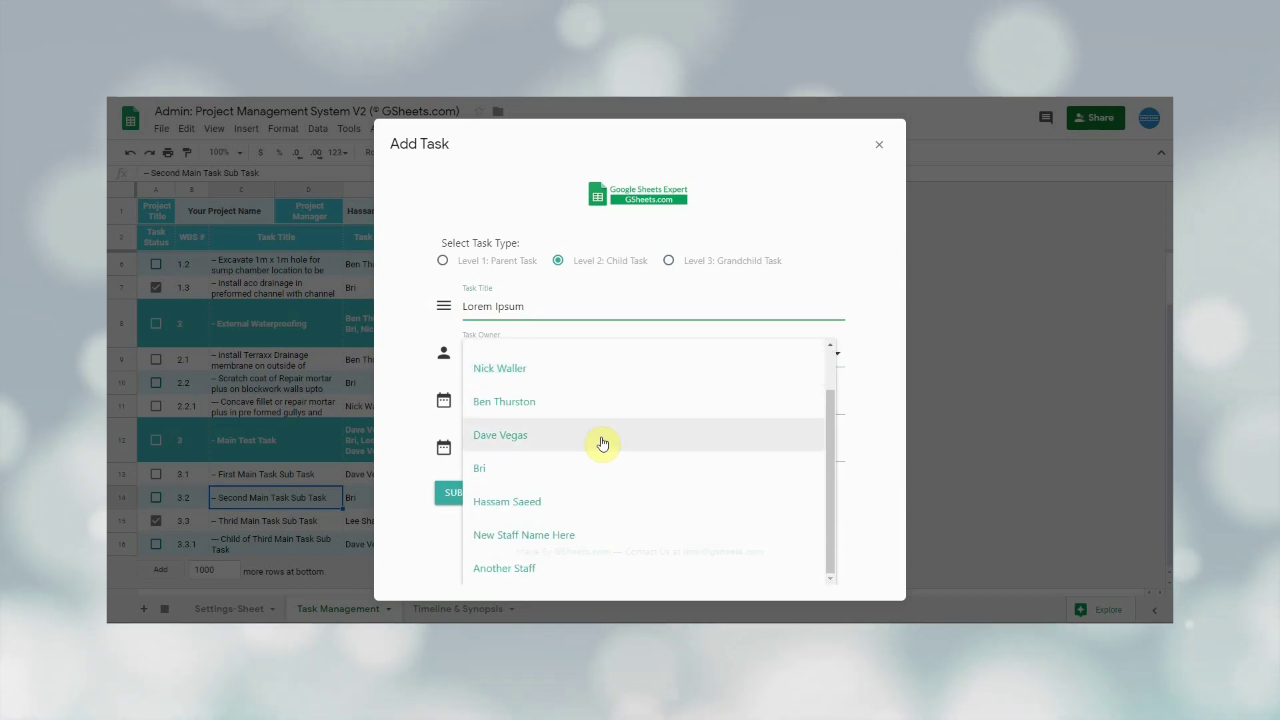
left_click(608, 502)
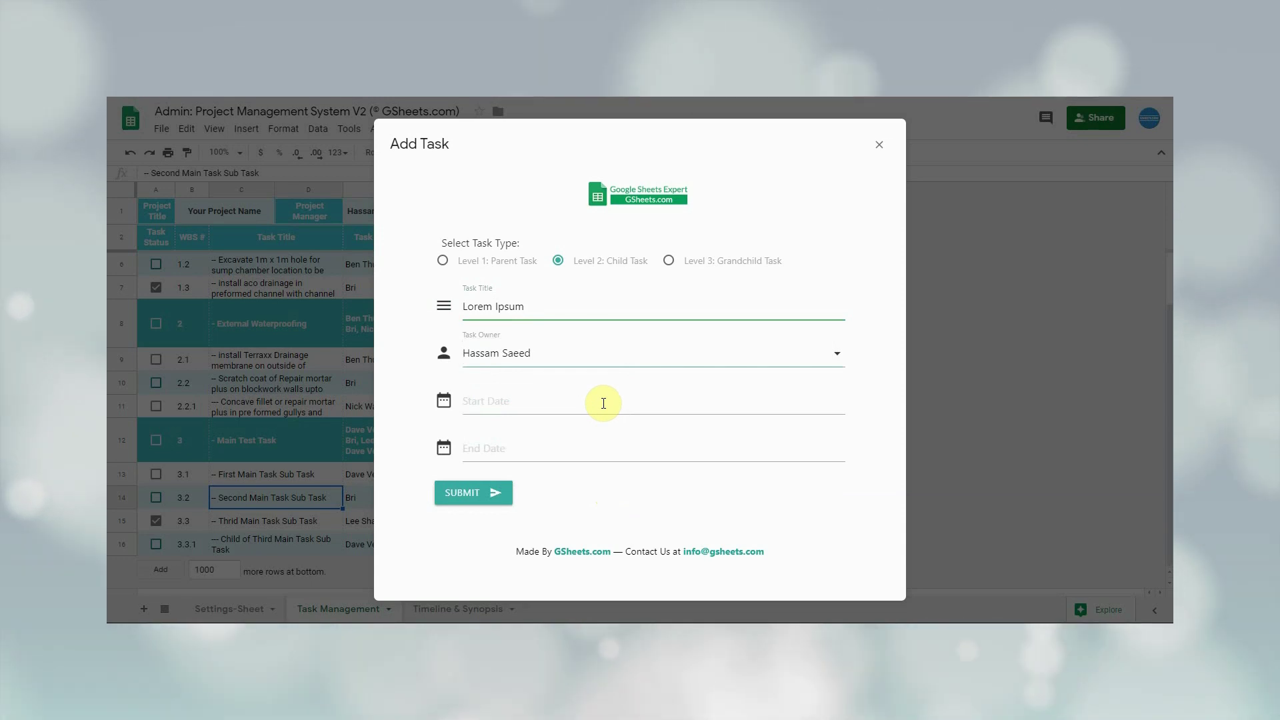
Step: Give the new task a start date of Nov 07, 2019 and an end date of Nov 14, 2019, and submit it
left_click(603, 404)
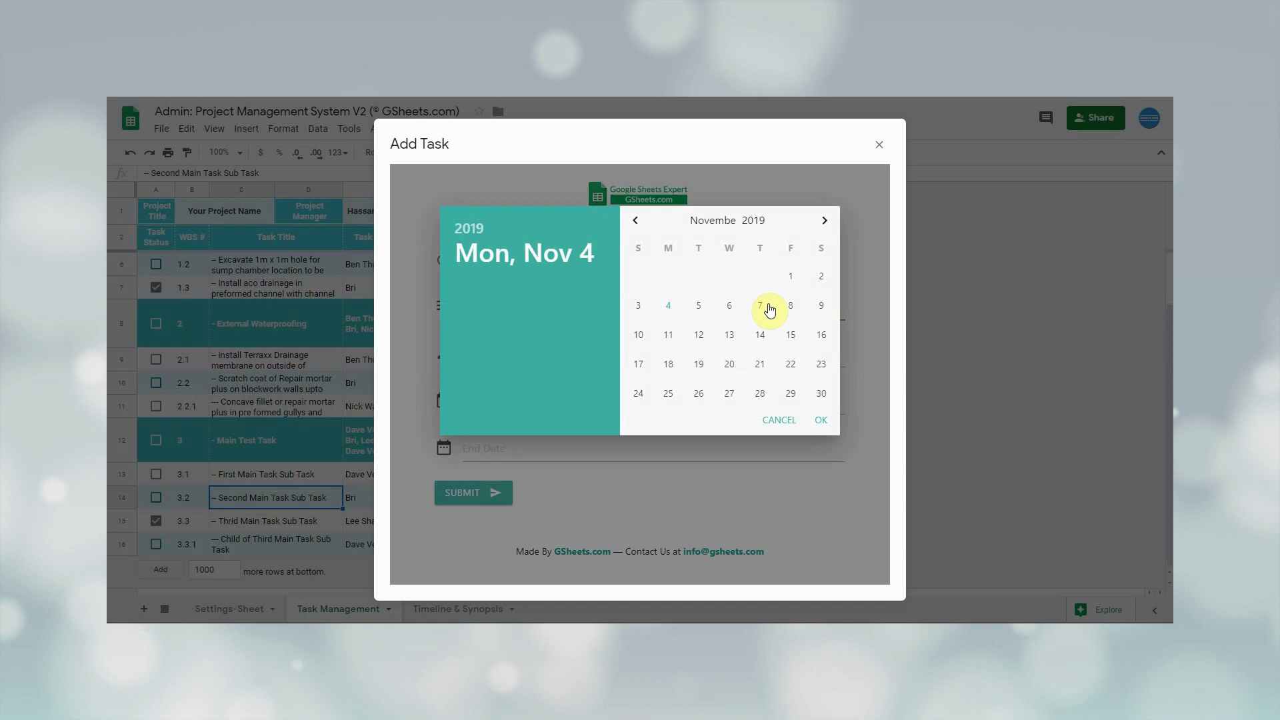
left_click(760, 307)
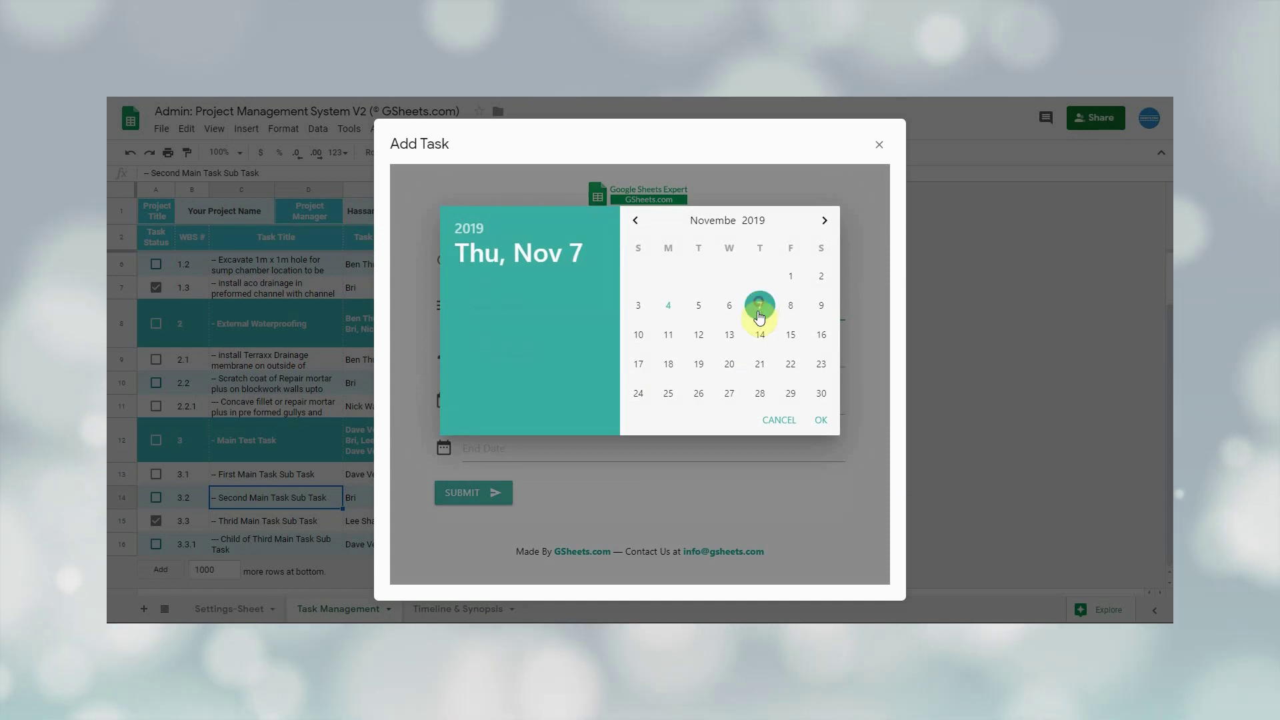
left_click(821, 421)
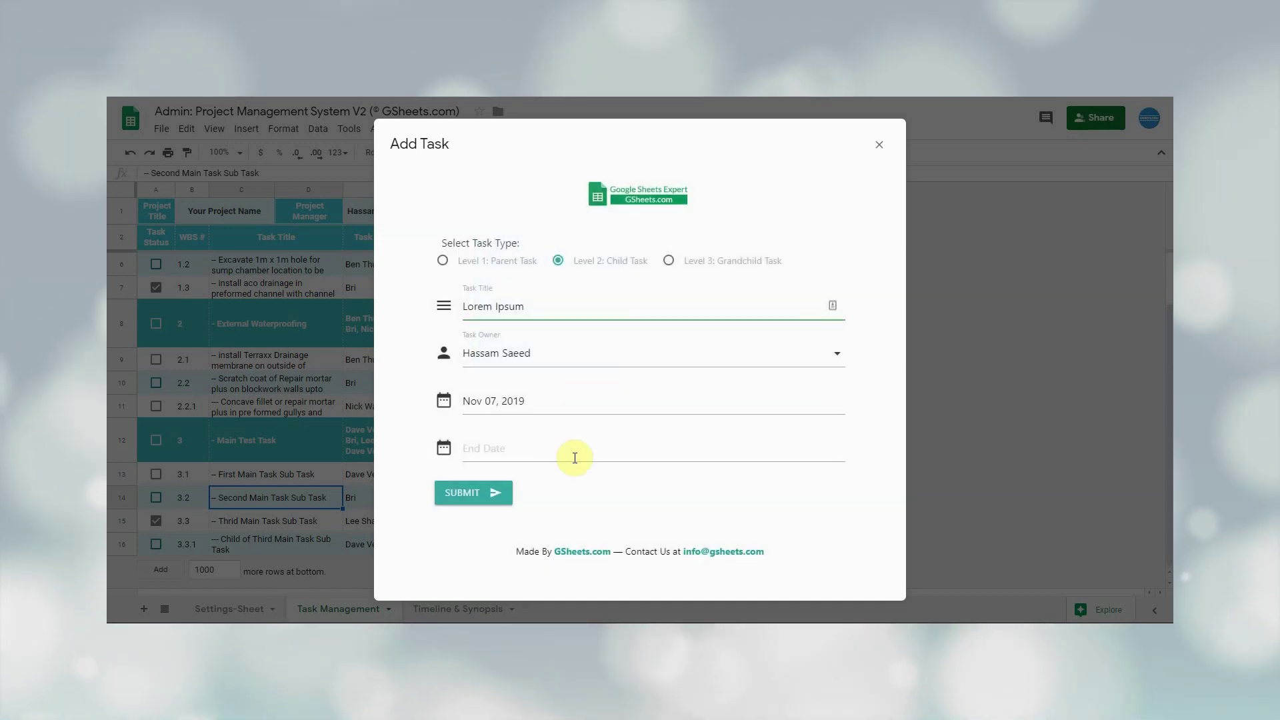
left_click(574, 458)
left_click(761, 335)
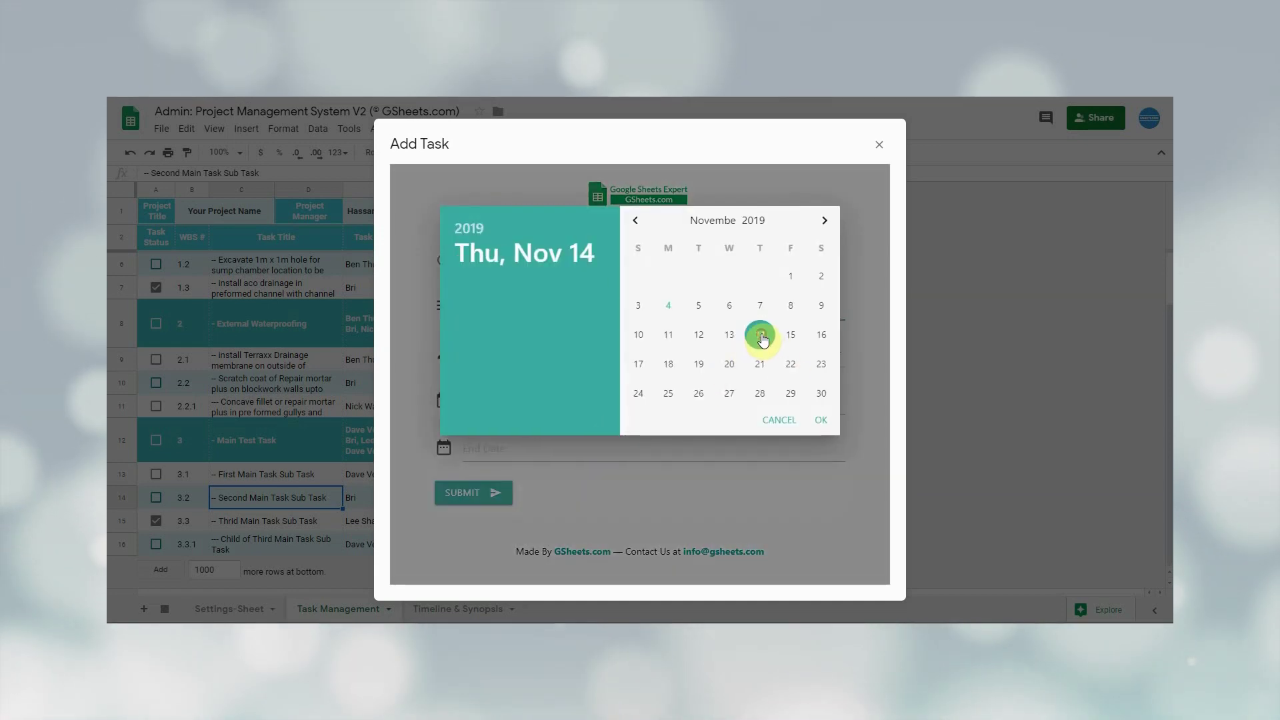
left_click(820, 419)
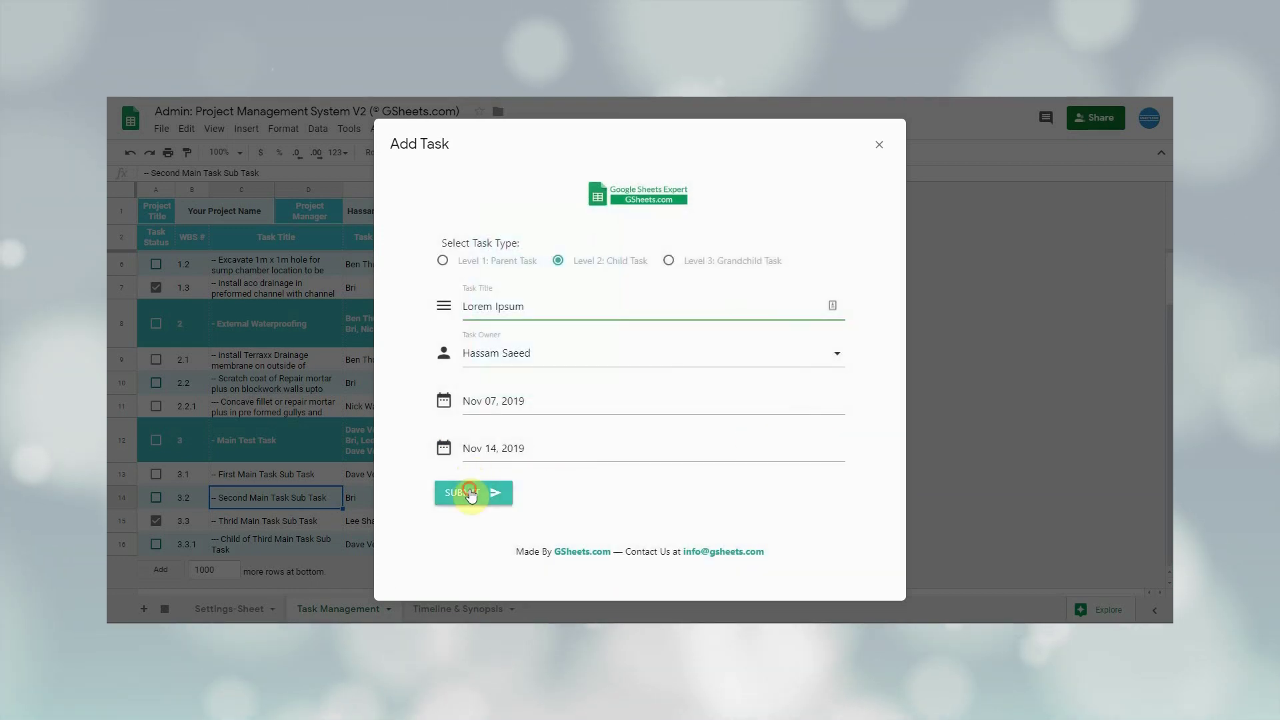
left_click(471, 493)
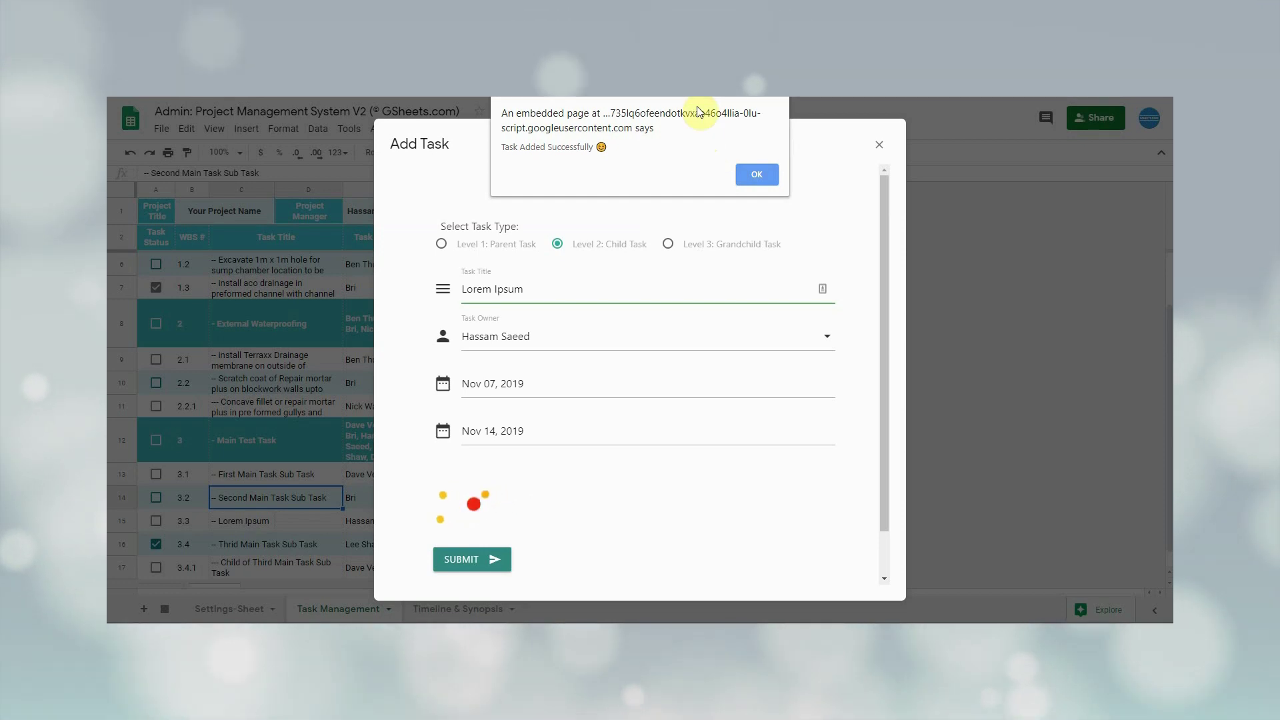
left_click(756, 174)
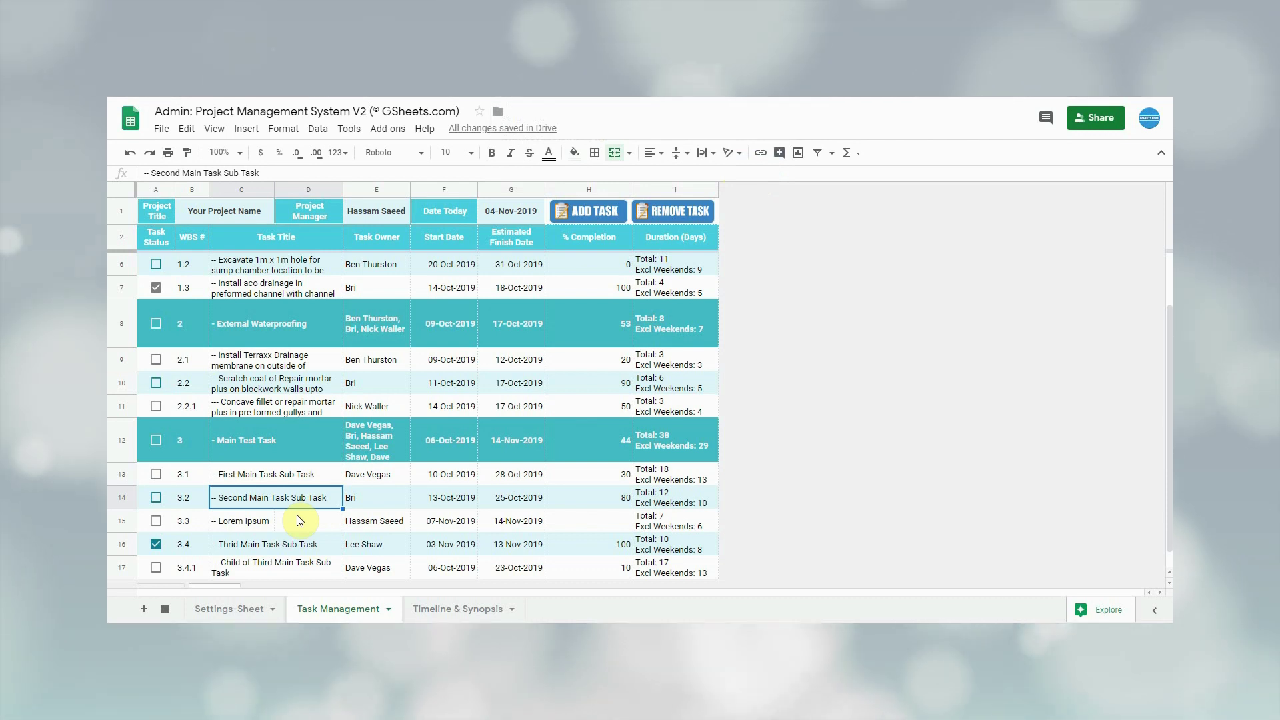
Step: Inspect the Lorem Ipsum row, checking its task status, WBS number and title cells
left_click(122, 521)
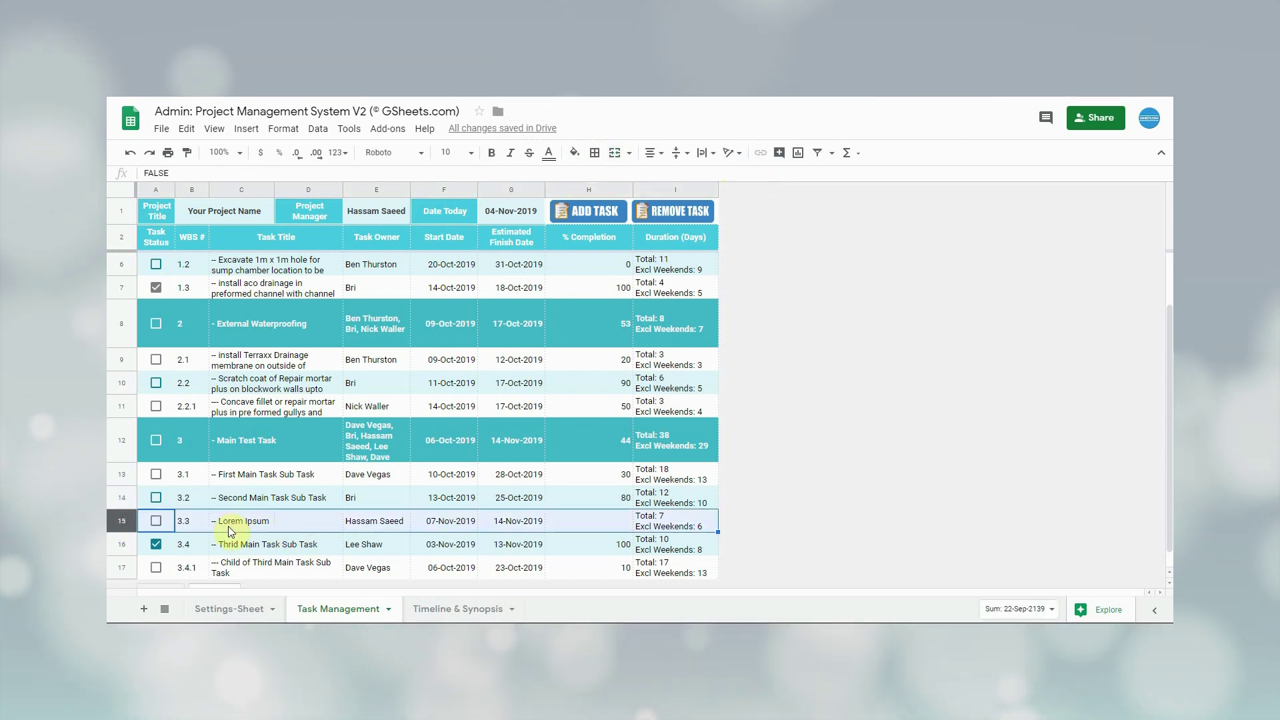
left_click(166, 522)
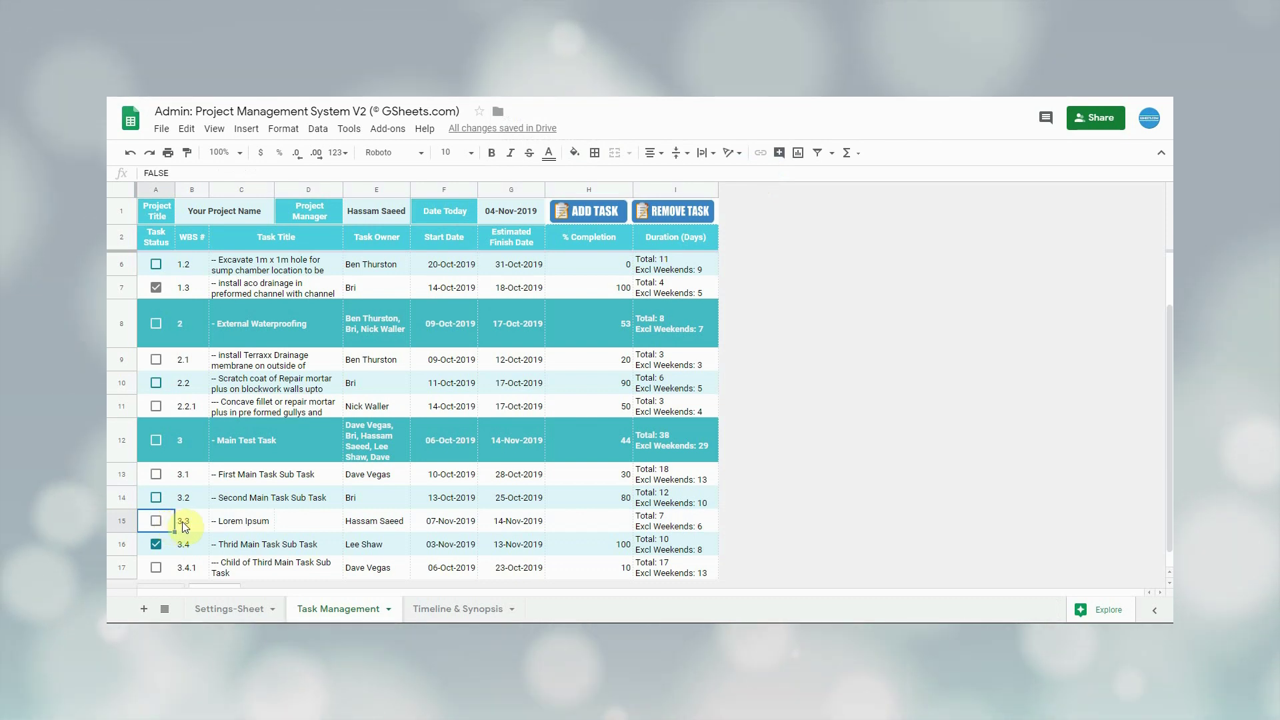
left_click(204, 527)
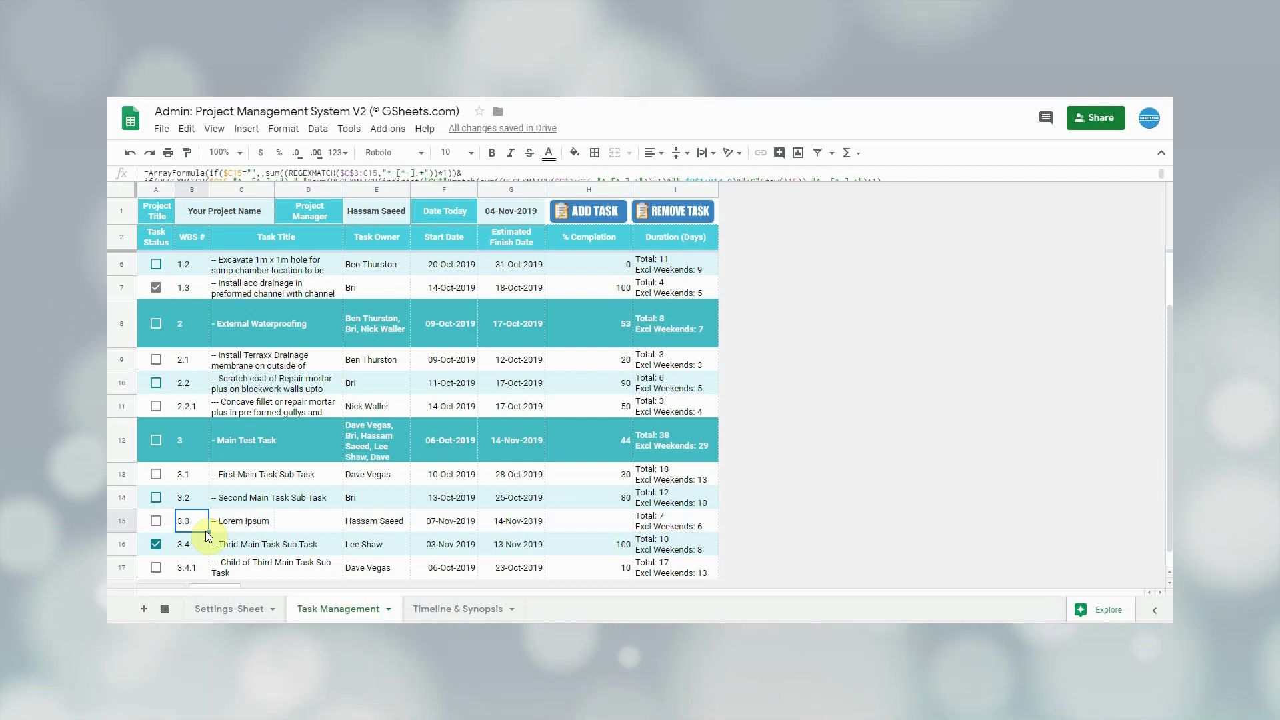
left_click(236, 527)
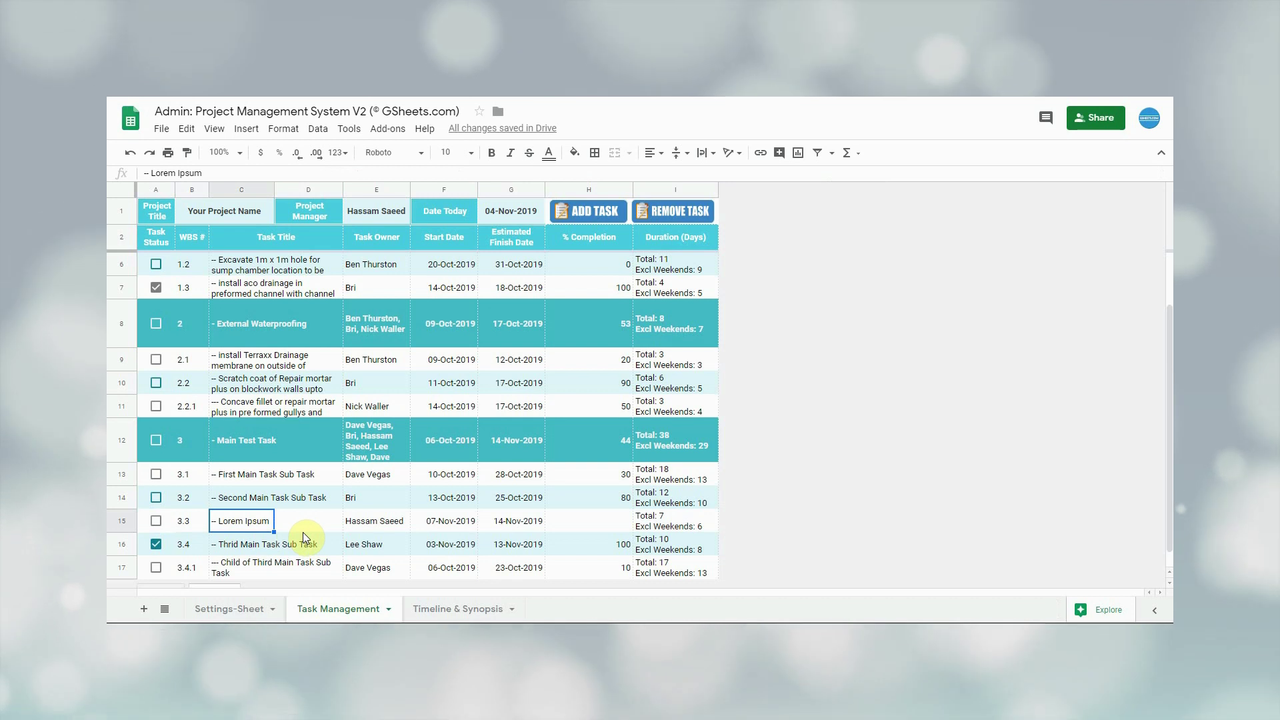
Step: Examine how the parent, child and grandchild tasks are distinguished across the Main Test Task, External Waterproofing and Site Preparation groups
left_click(218, 435)
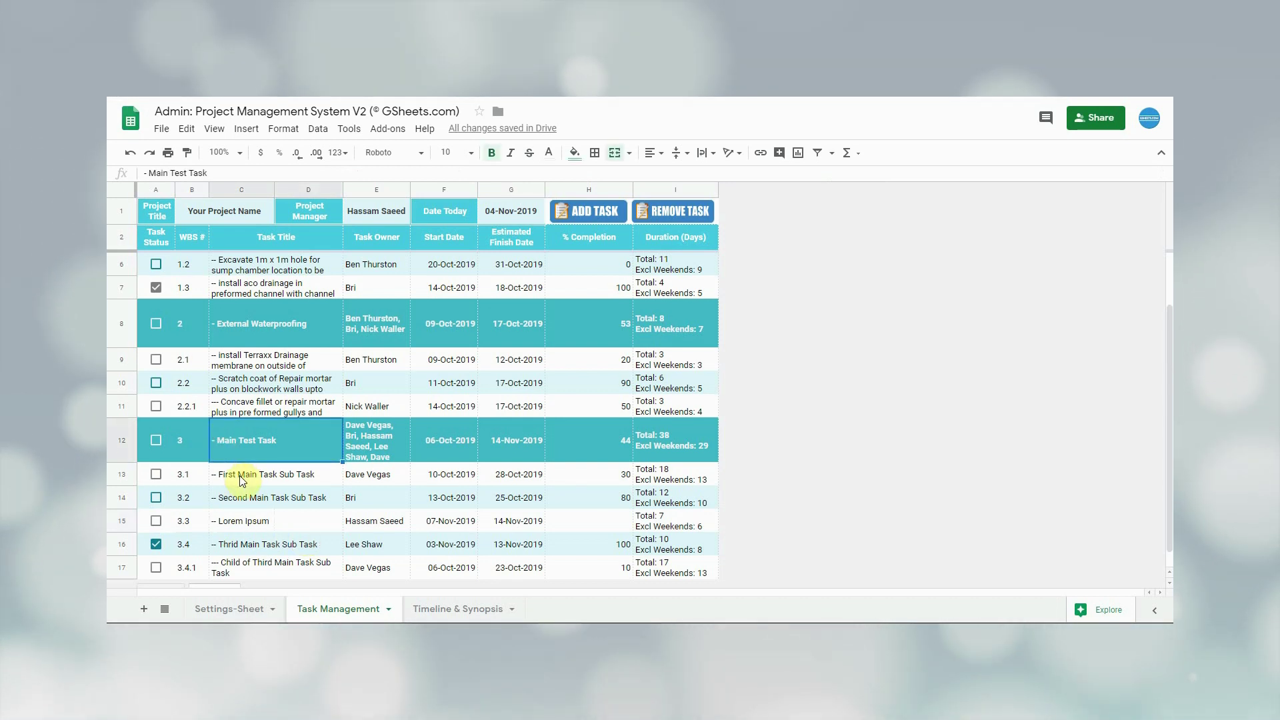
left_click(239, 475)
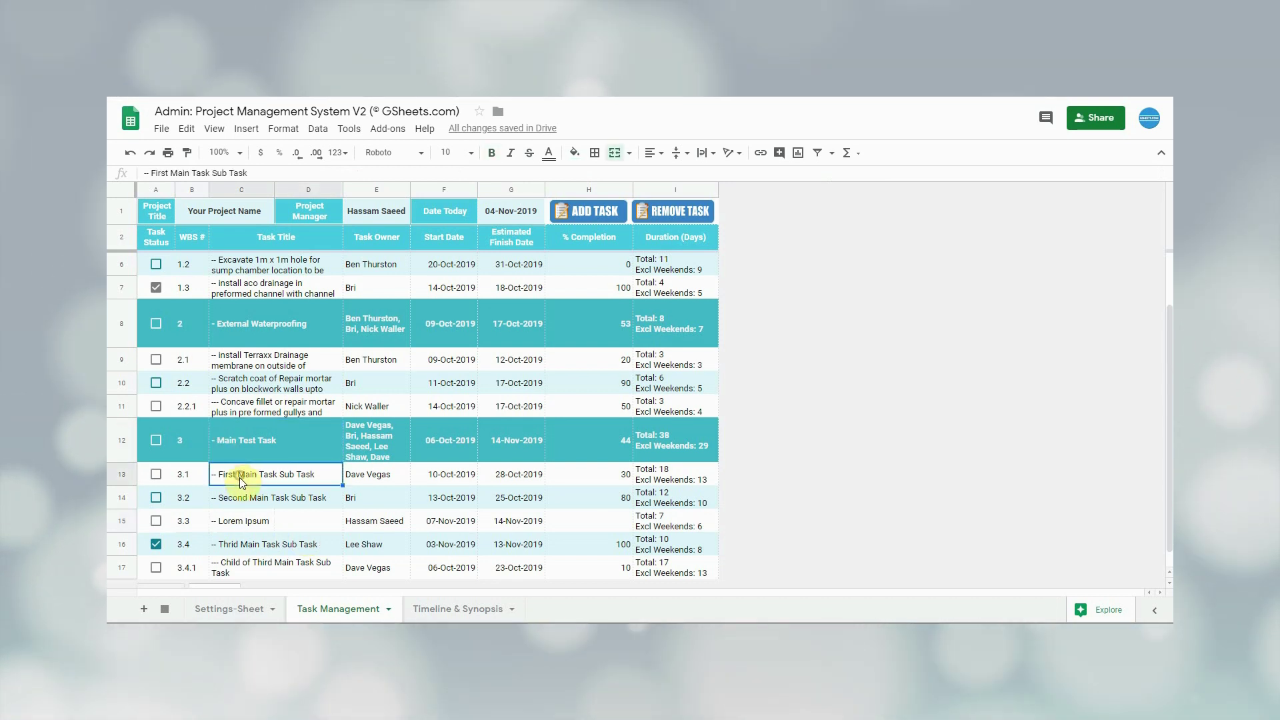
left_click(243, 567)
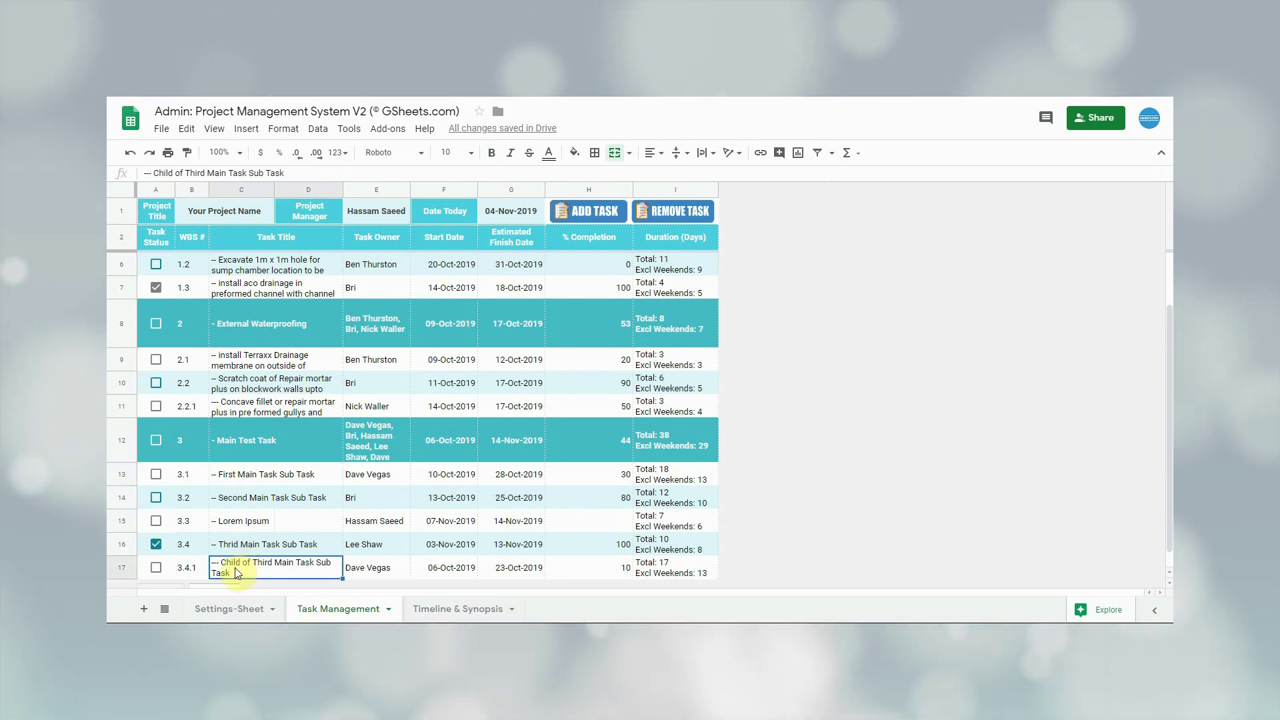
left_click_drag(219, 570, 218, 549)
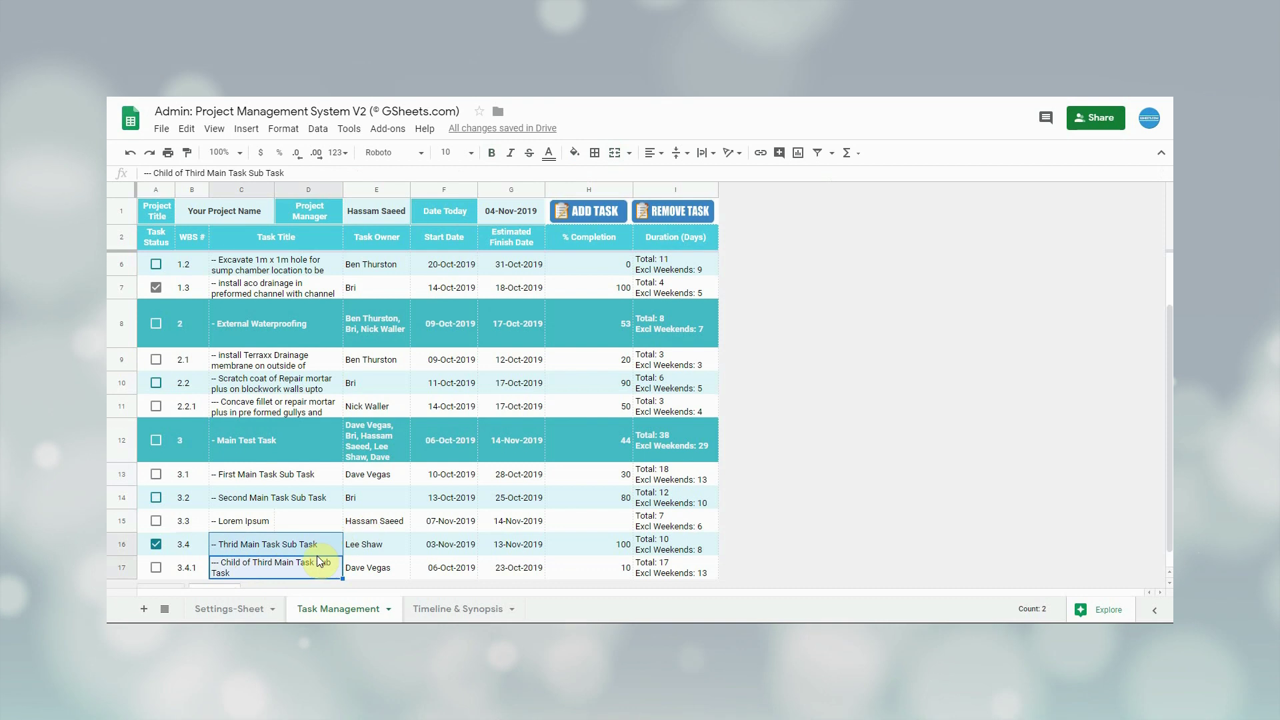
left_click(118, 442)
scroll(294, 454, "up", 2)
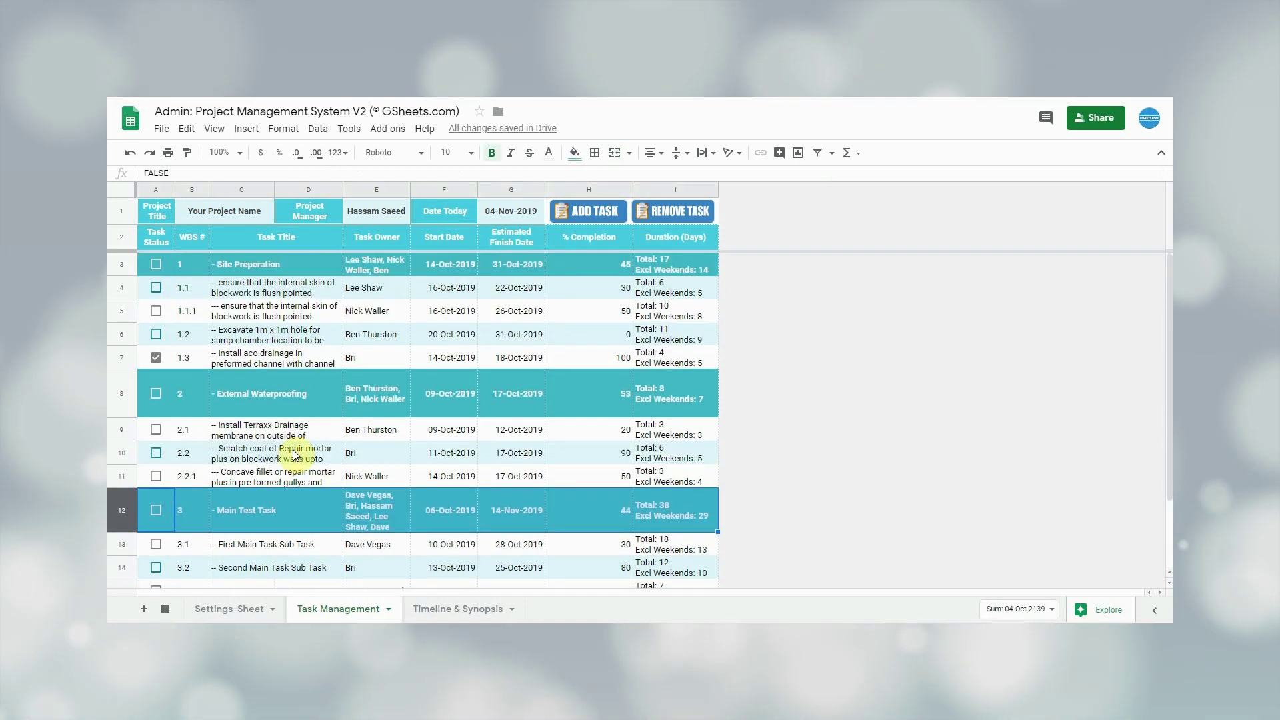
left_click(119, 394)
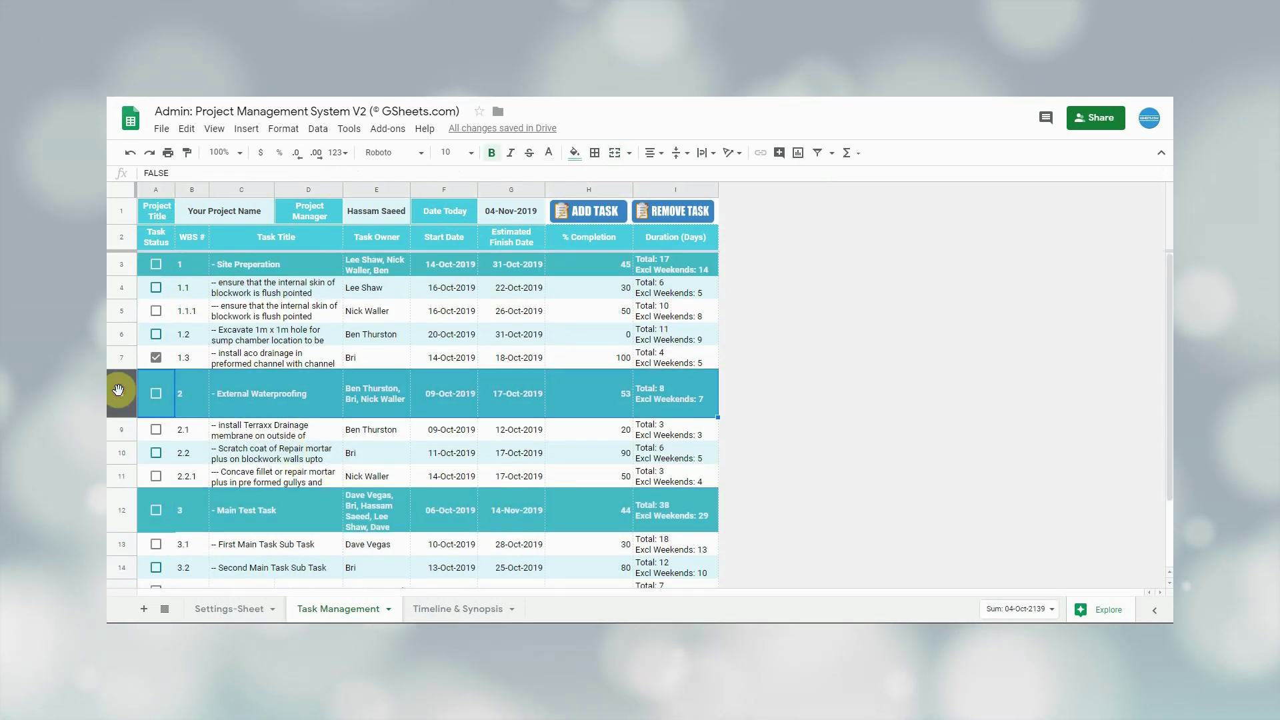
left_click(115, 264)
scroll(215, 450, "down", 3)
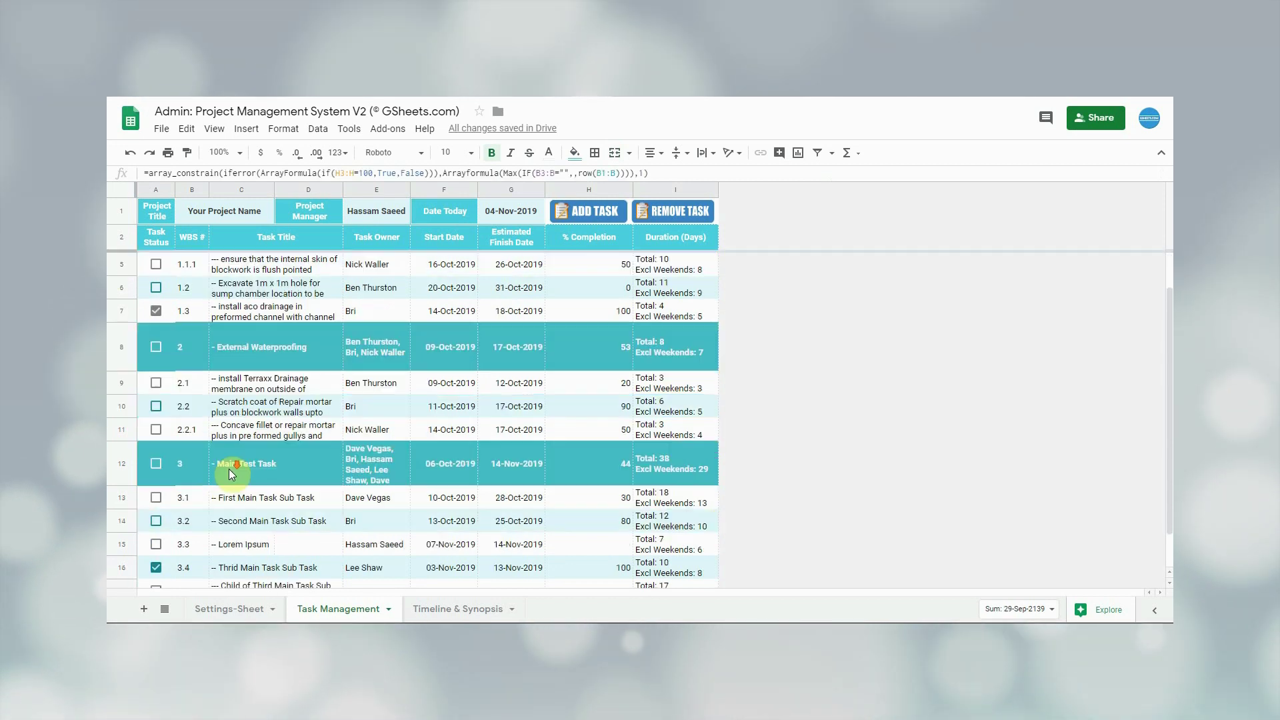
Step: Compare the Lorem Ipsum row's title and task owner with the combined owner list of its parent Main Test Task
left_click(279, 500)
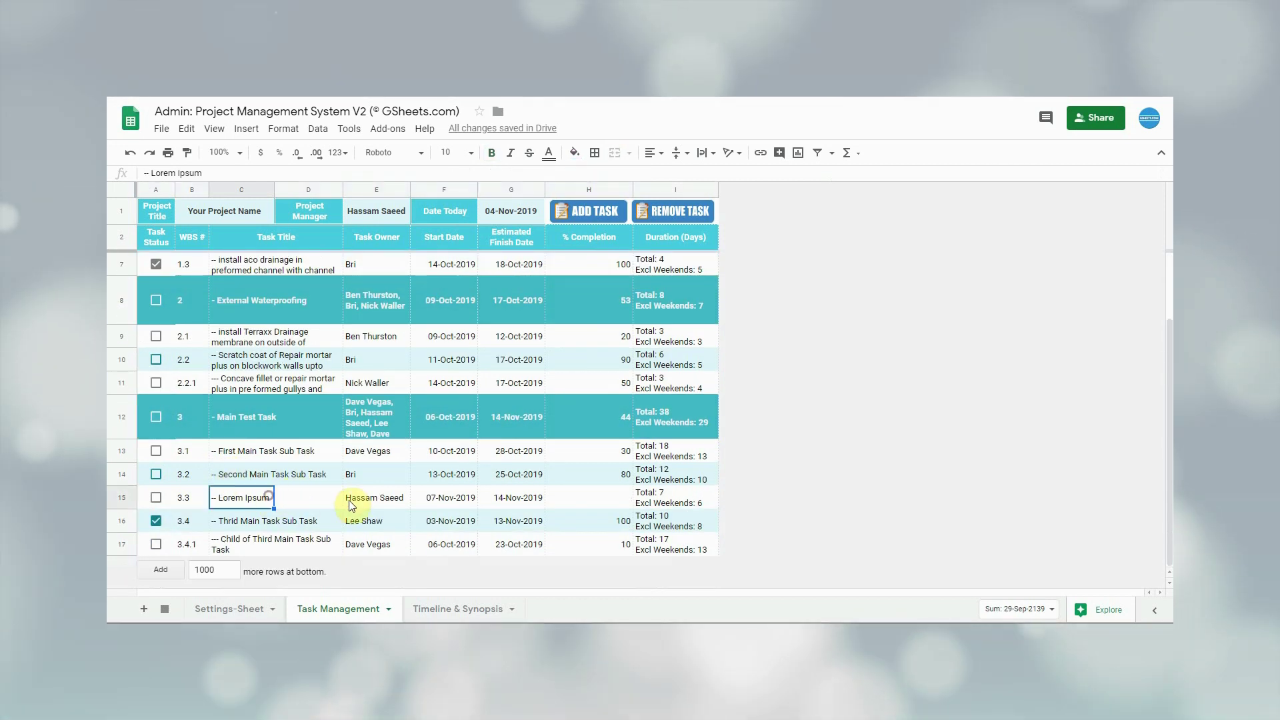
left_click(349, 500)
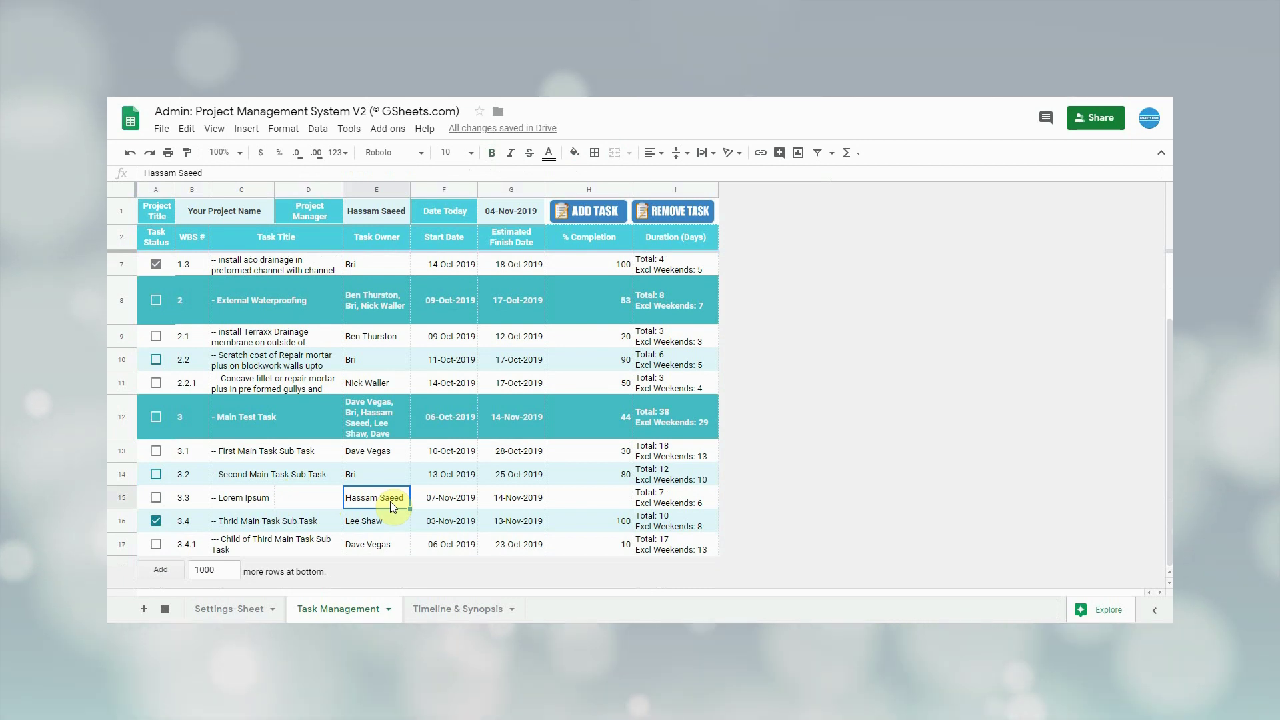
left_click(375, 415)
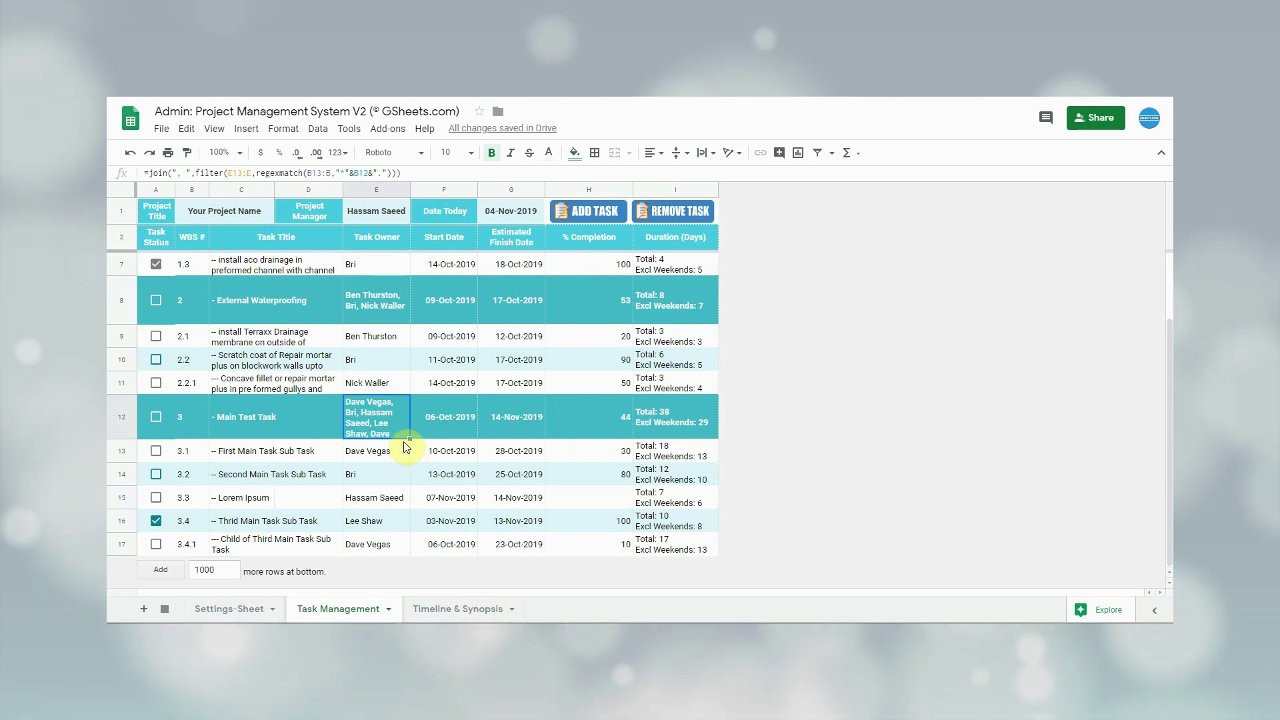
left_click(399, 494)
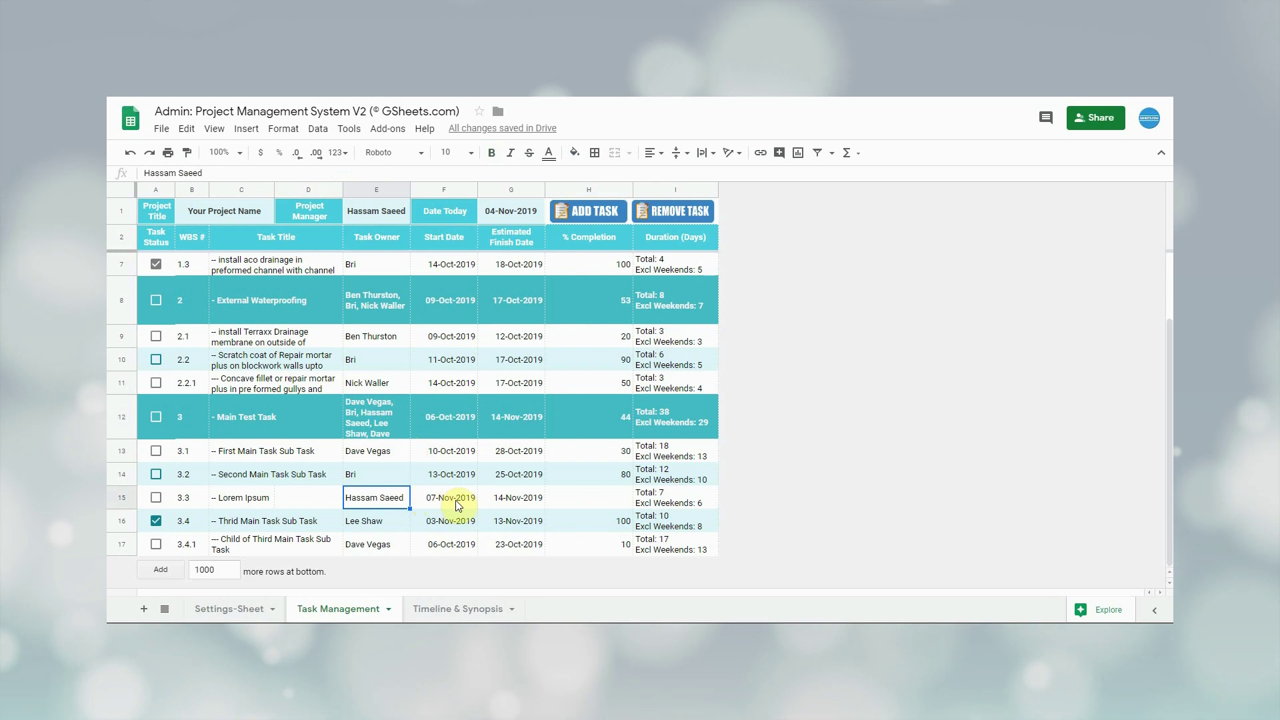
Step: Examine how Main Test Task's start date, finish date and completion derive from its child tasks, and check Lorem Ipsum's duration
left_click_drag(448, 501, 505, 504)
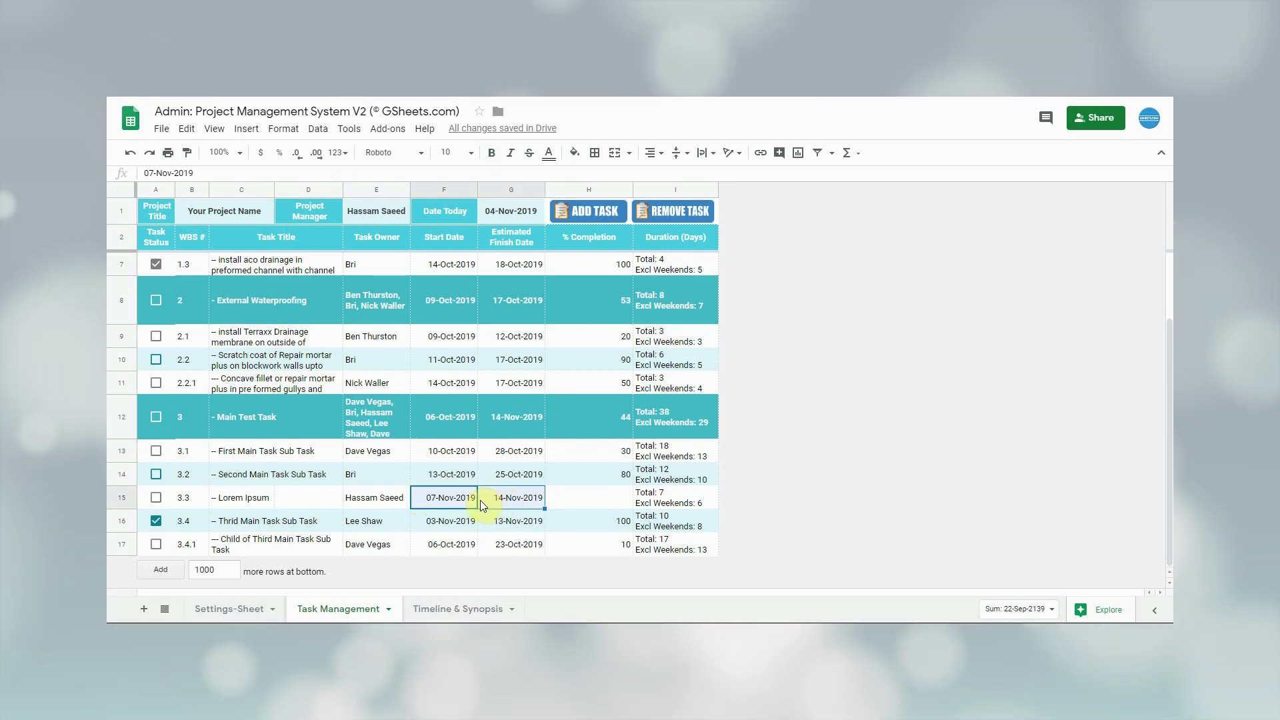
left_click(432, 415)
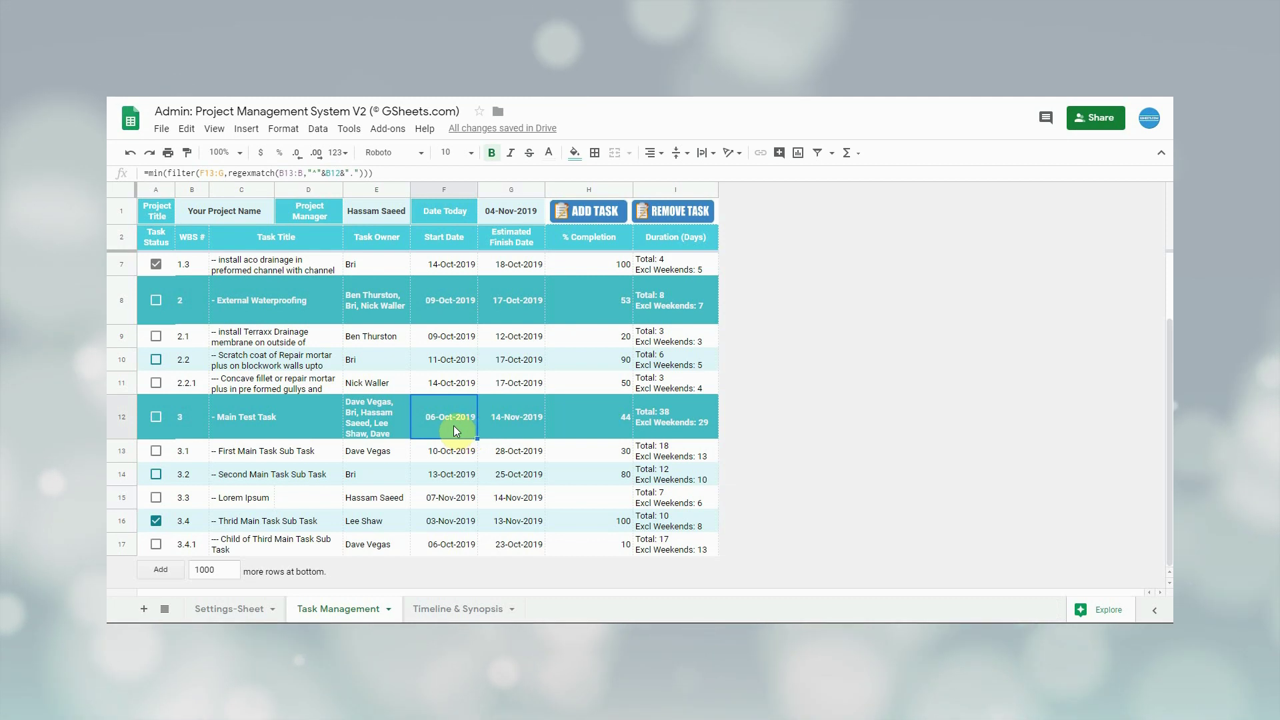
left_click(448, 545, "ctrl")
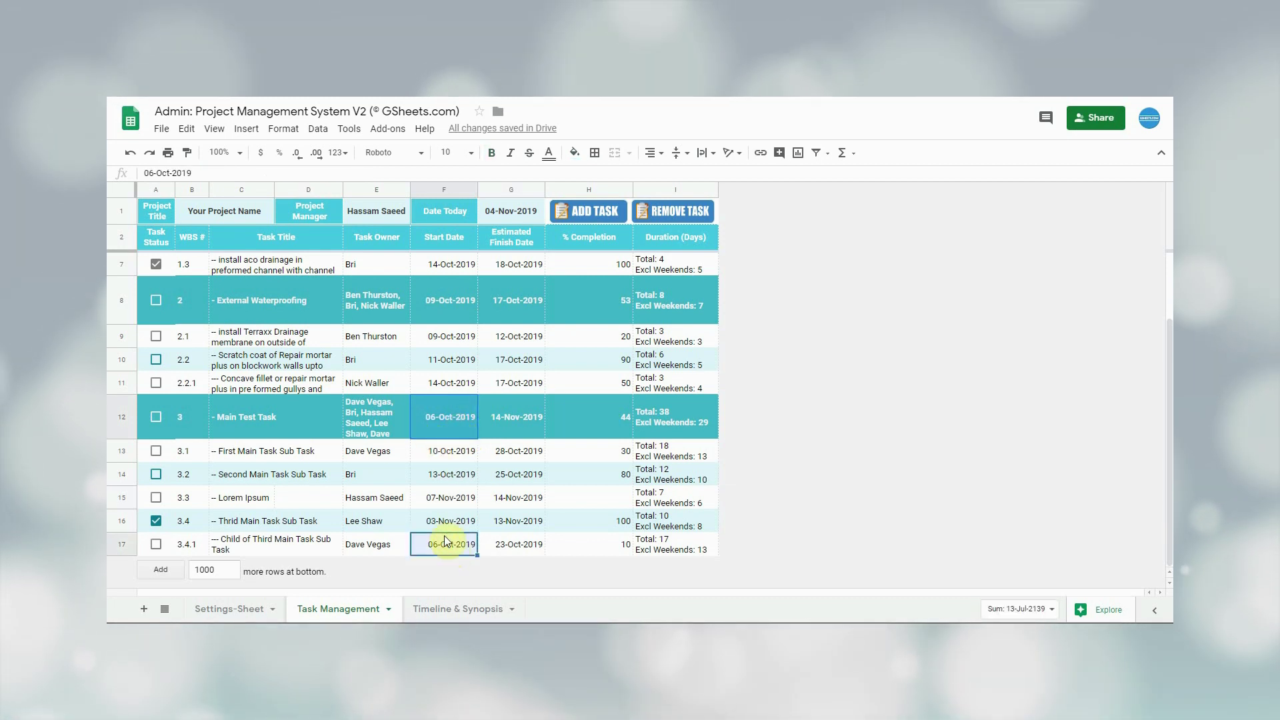
left_click(528, 428)
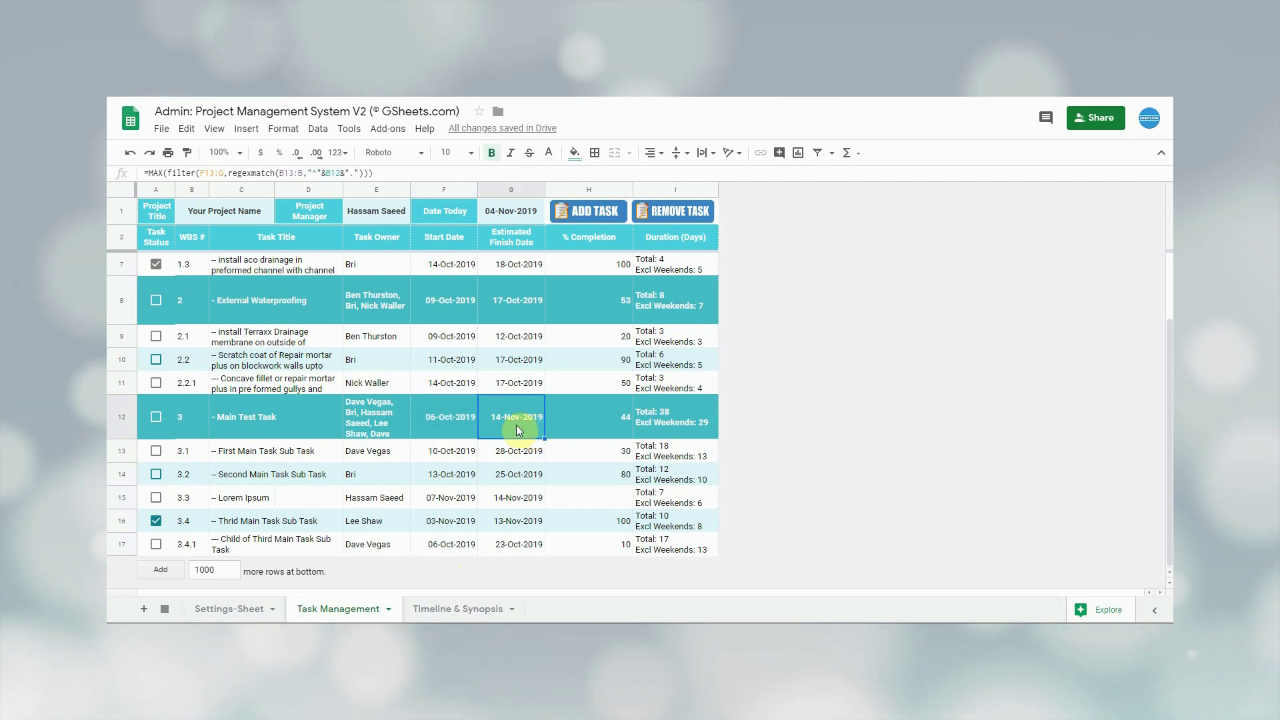
left_click(522, 497, "ctrl")
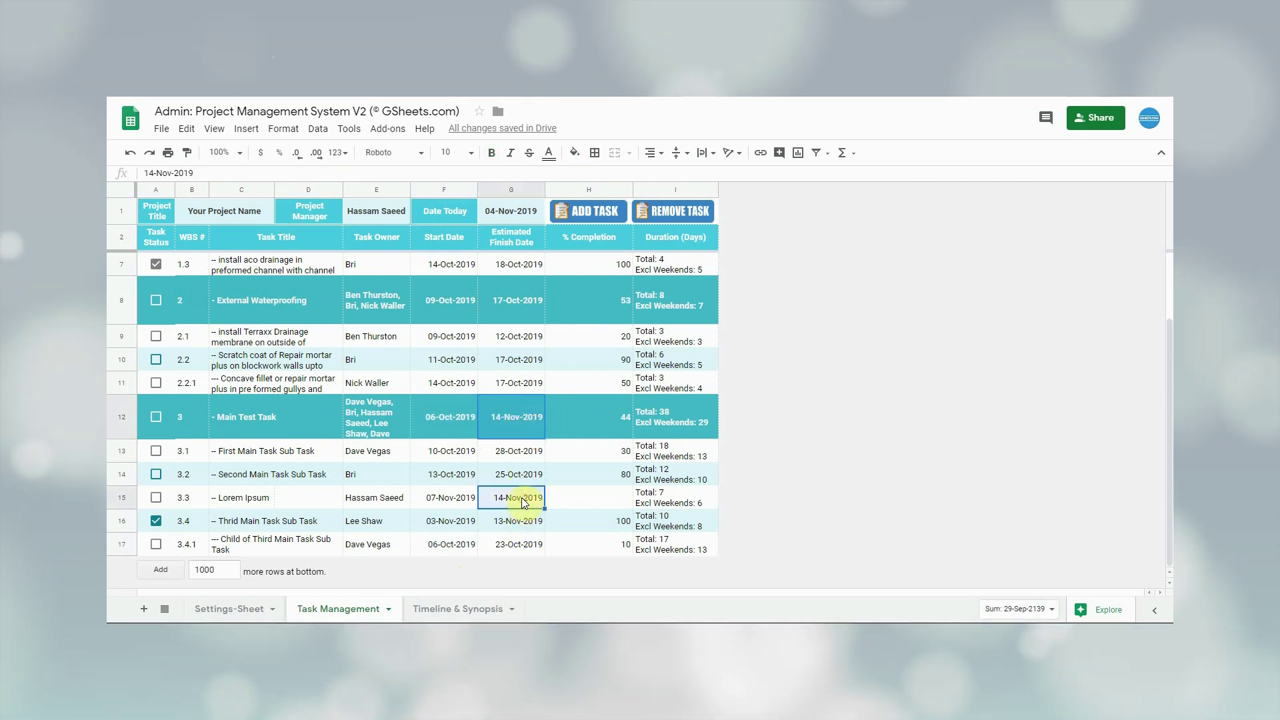
left_click(513, 428)
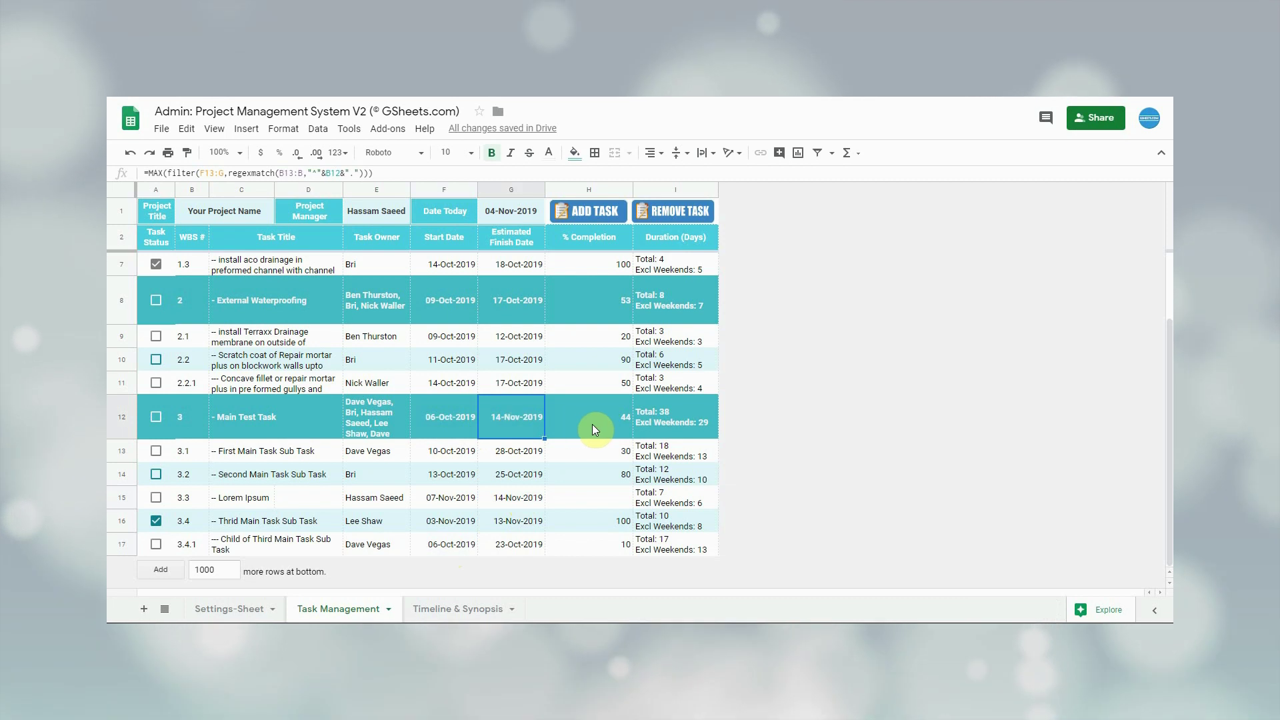
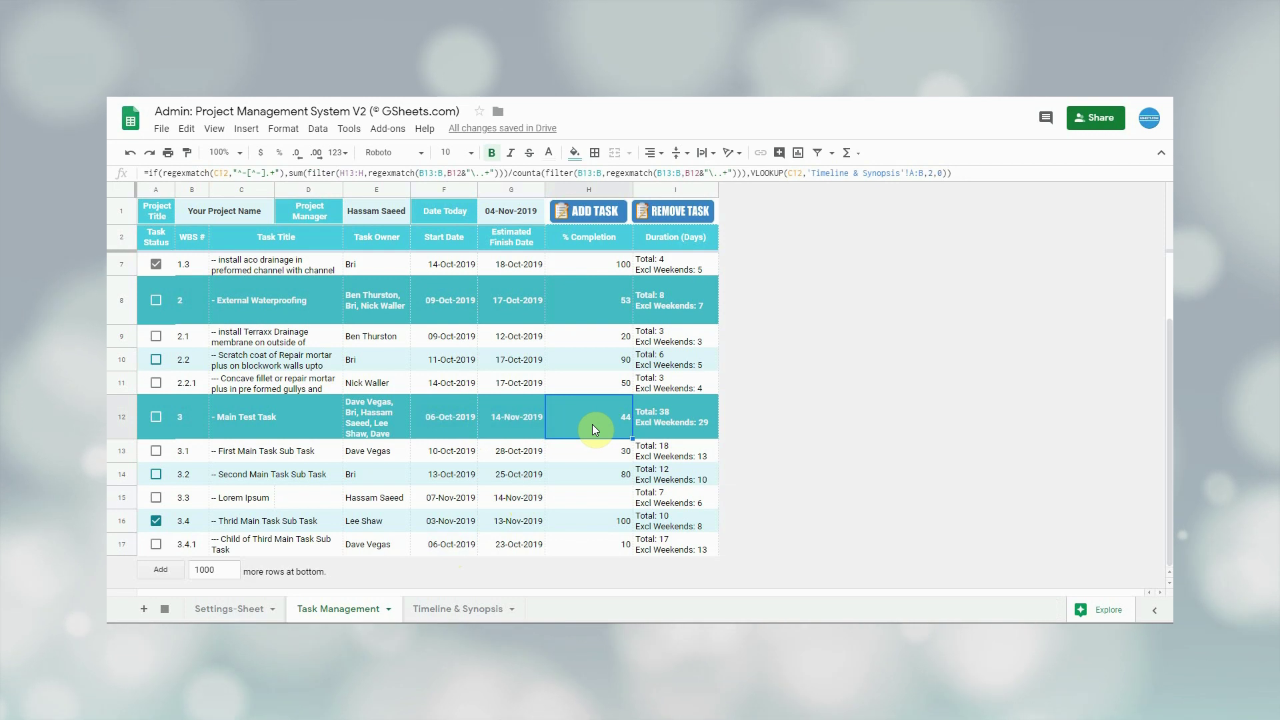
left_click(650, 501)
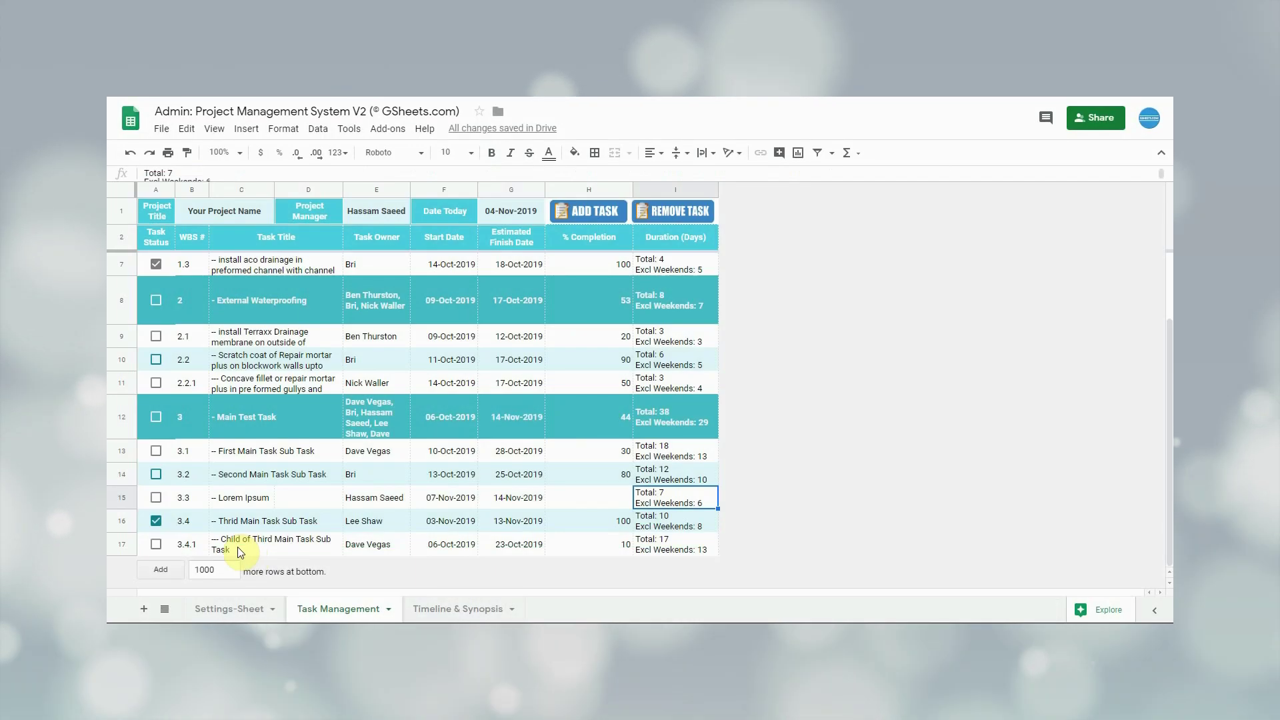
Step: Remove the "Child of Third Main Task Sub Task" row (WBS 3.4.1) from the task list and confirm its deletion
left_click(238, 547)
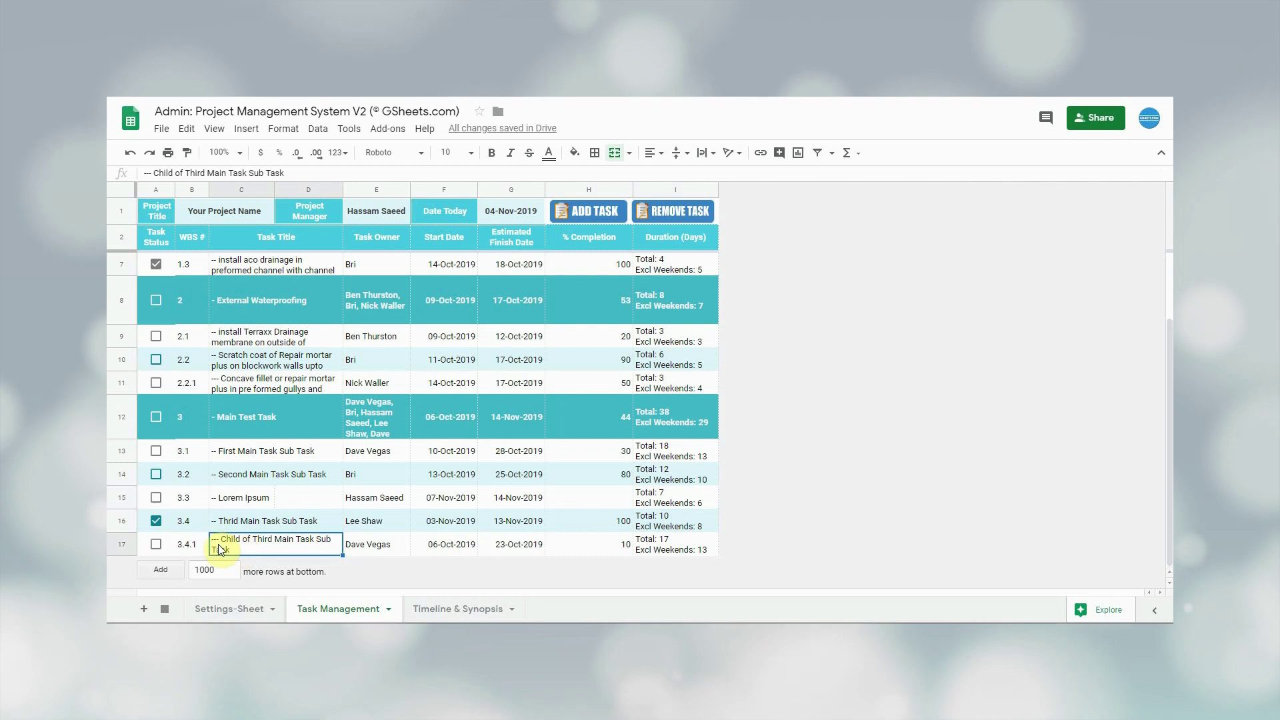
left_click(608, 215)
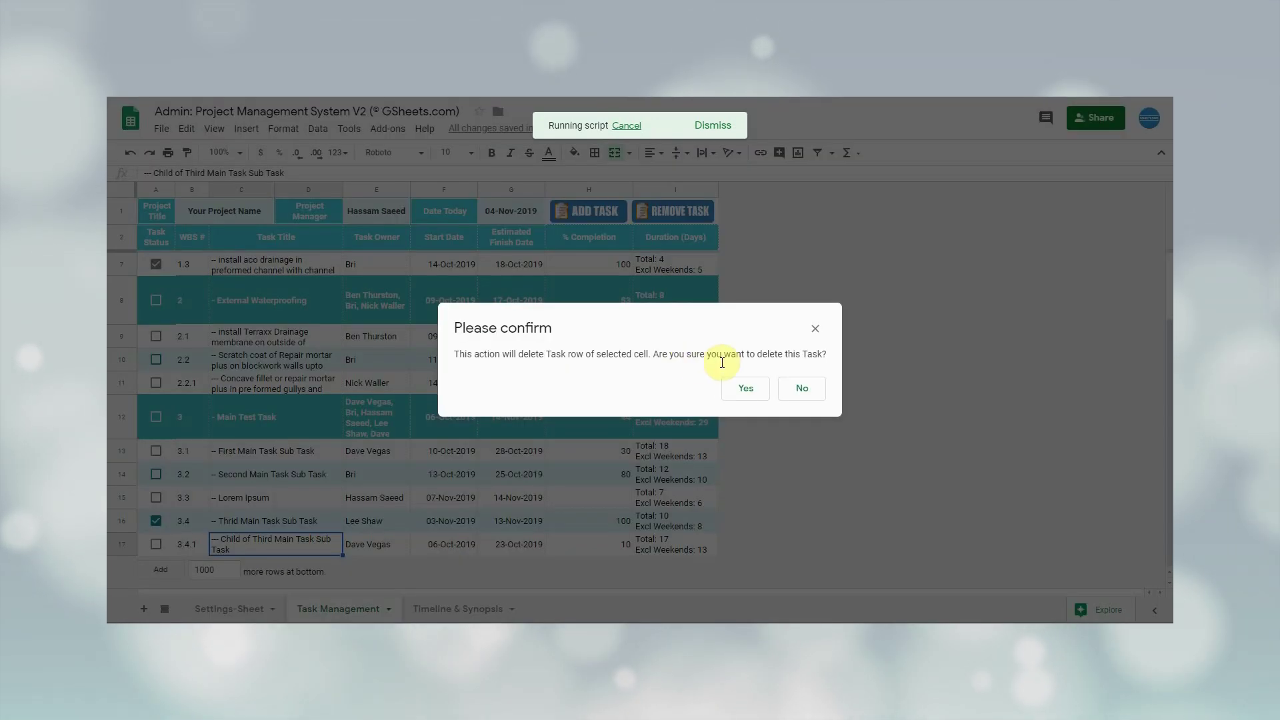
left_click(740, 392)
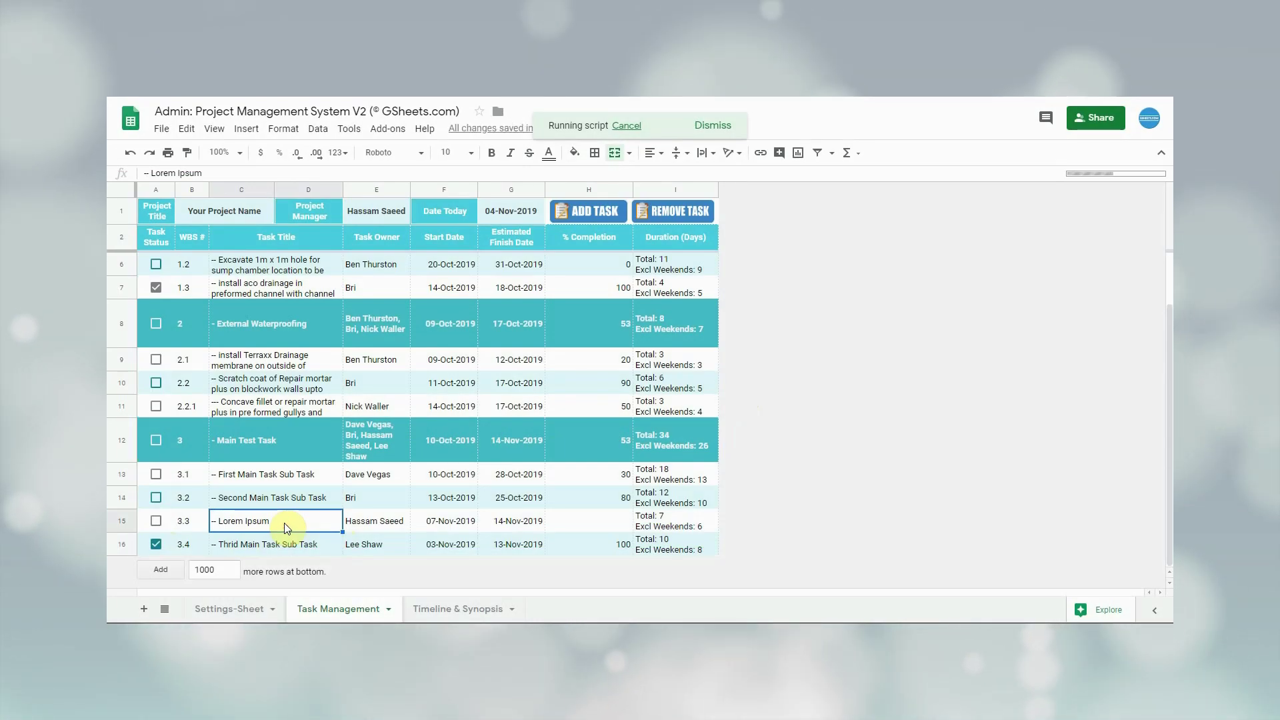
Step: Extend the title of task 3.3 to "Lorem Ipsum - More info"
double_click(285, 527)
type("- ")
type("More info")
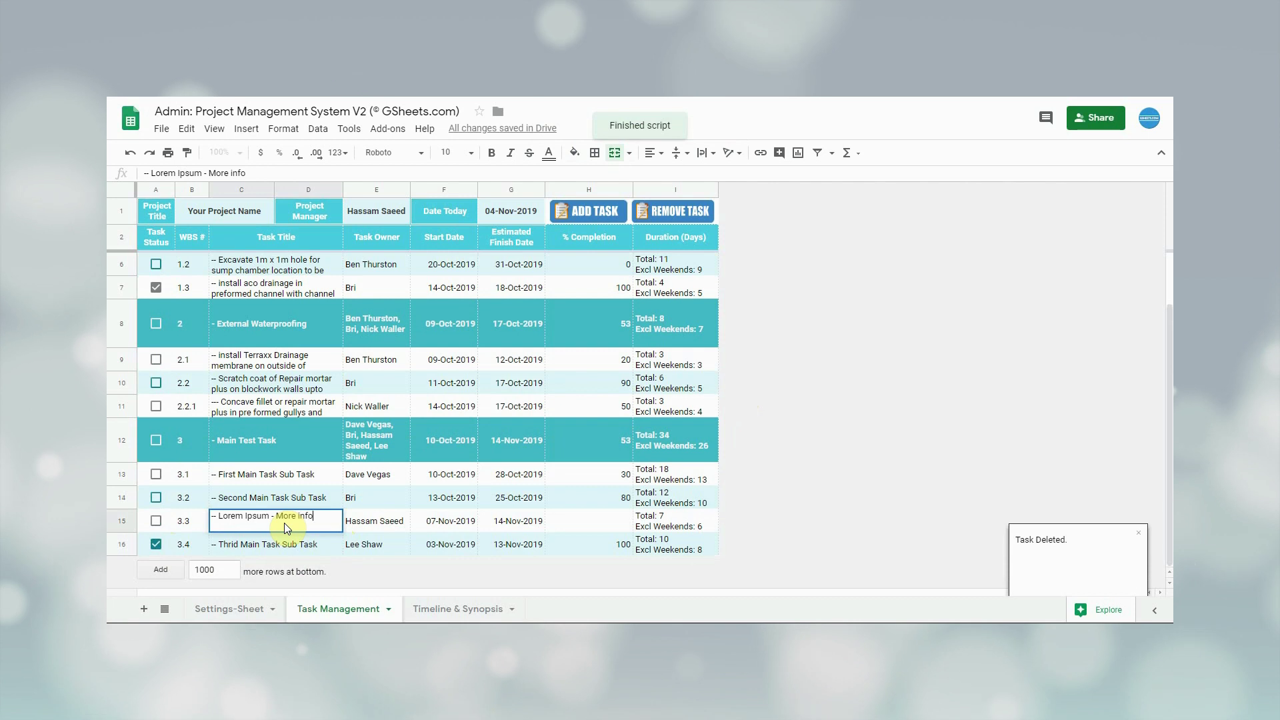
key("Tab")
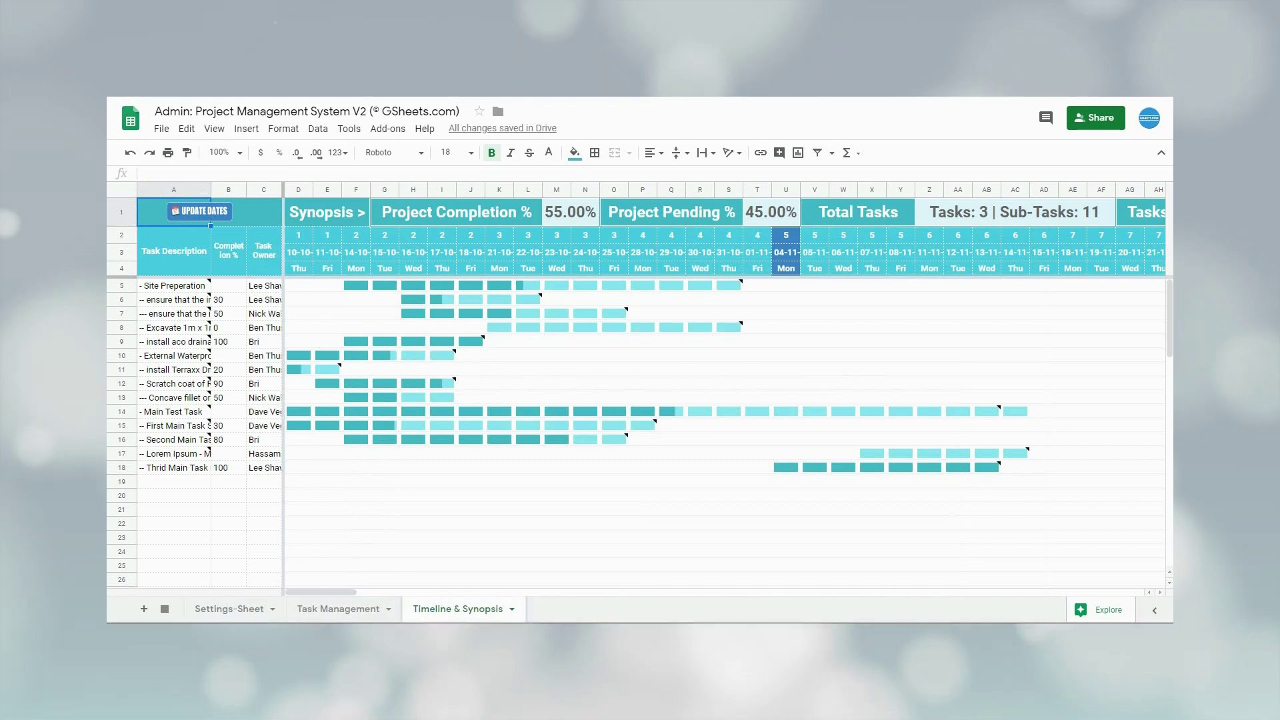
Step: Review the synopsis row of the Timeline & Synopsis sheet, covering project completion, project pending and total tasks
left_click(120, 212)
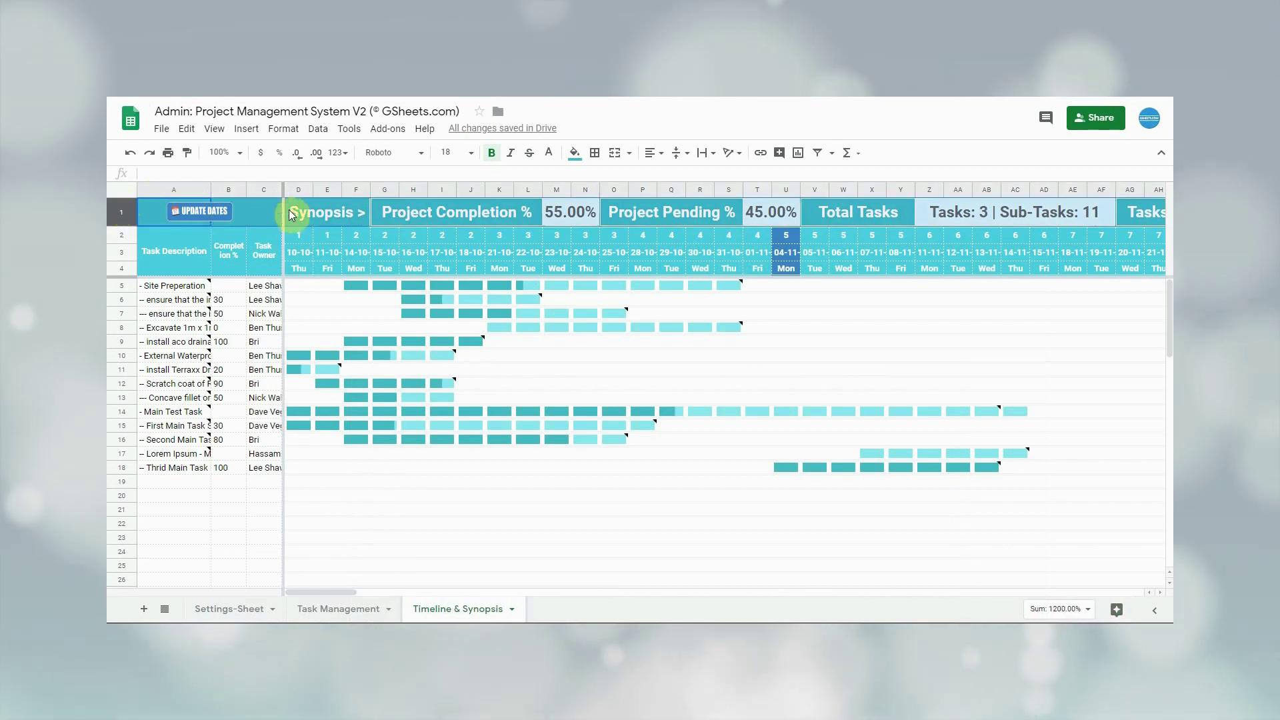
left_click(309, 211)
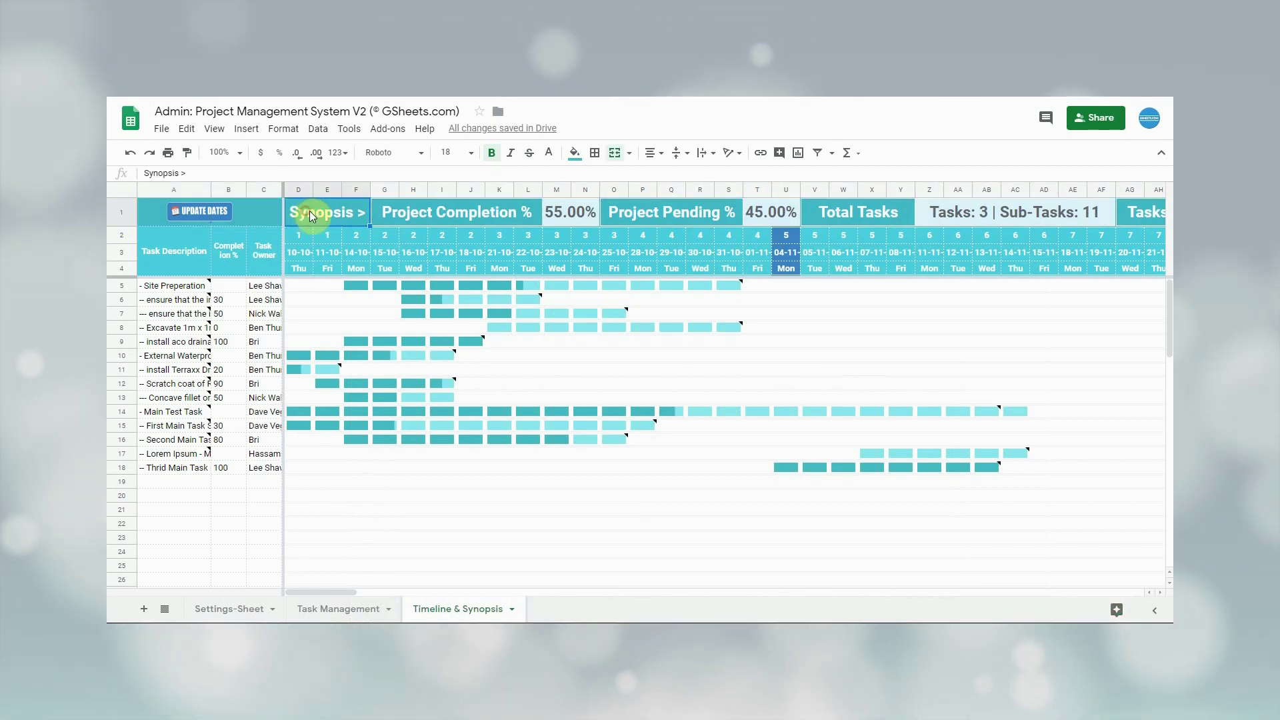
left_click(436, 211)
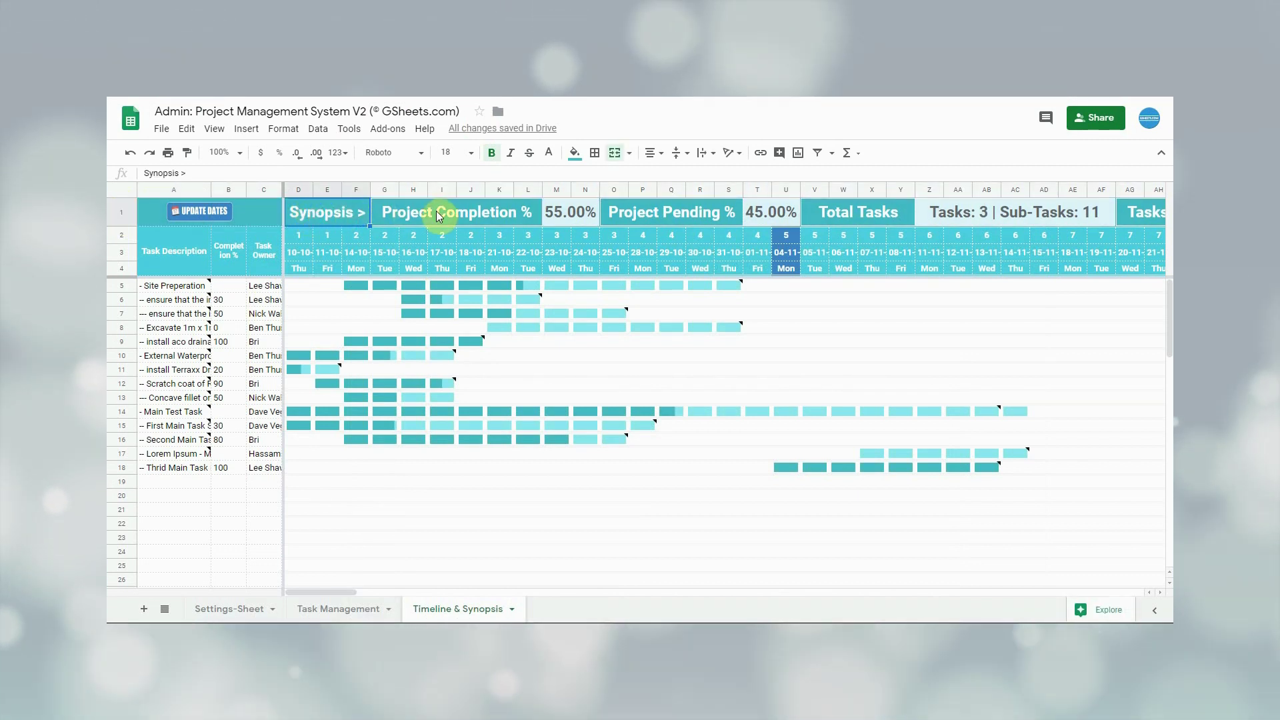
left_click(664, 207)
left_click(843, 214)
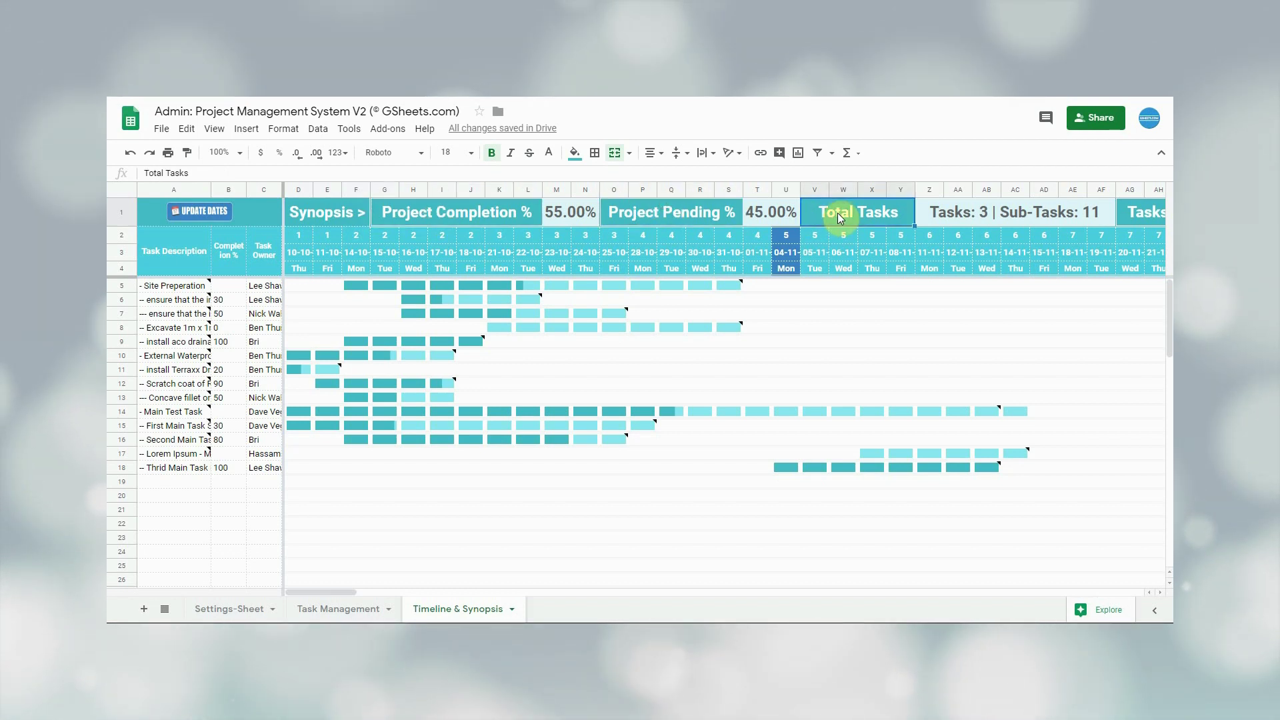
Step: Review the remaining synopsis figures for tasks completed, tasks in progress and tasks yet to be started
key("Right")
key("Right")
key("Right")
key("Right")
key("Right")
key("Right")
key("Right")
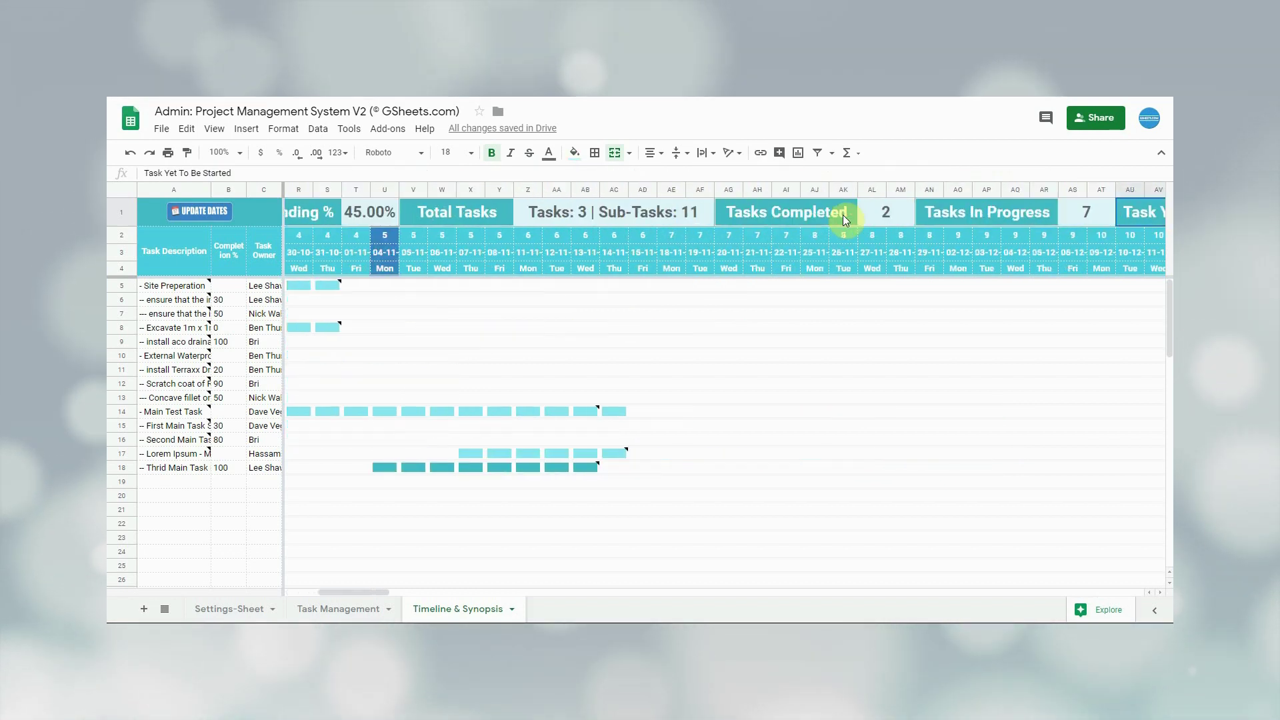
left_click(650, 217)
left_click(800, 212)
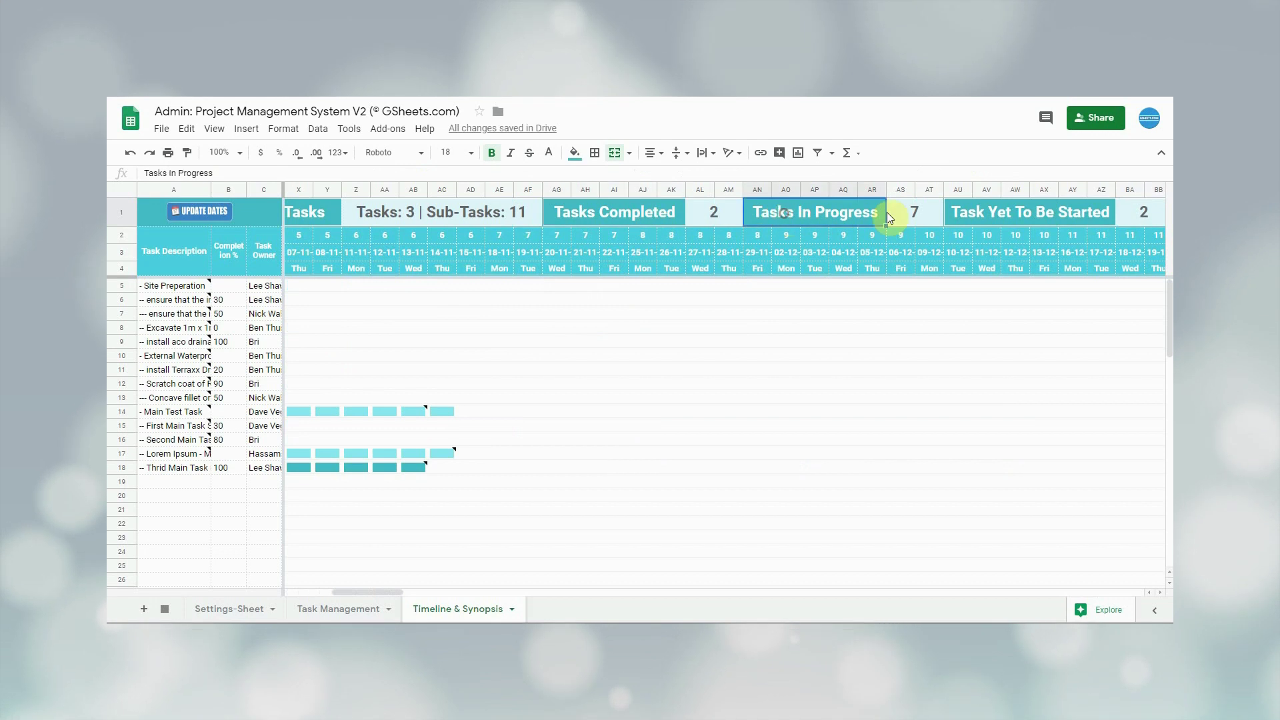
left_click(1013, 211)
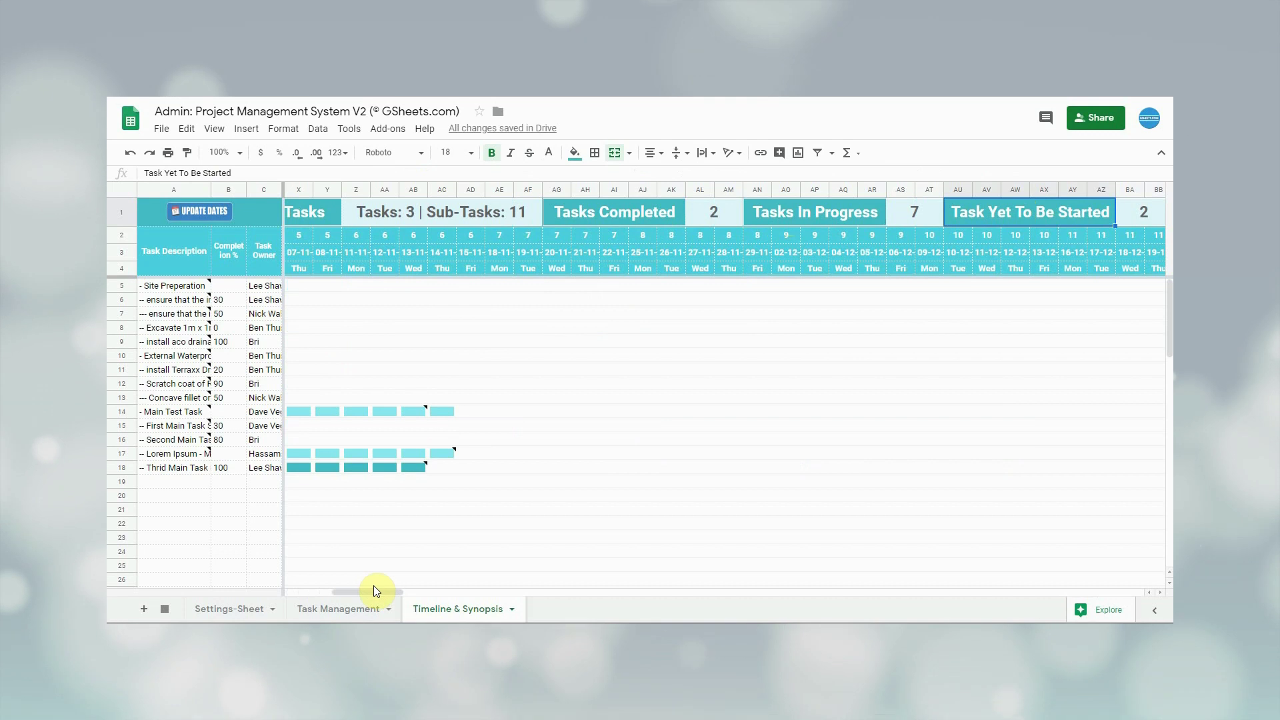
Step: Inspect the Task Description, Completion % and Task Owner columns at the start of the timeline
left_click_drag(368, 593, 302, 590)
left_click(162, 267)
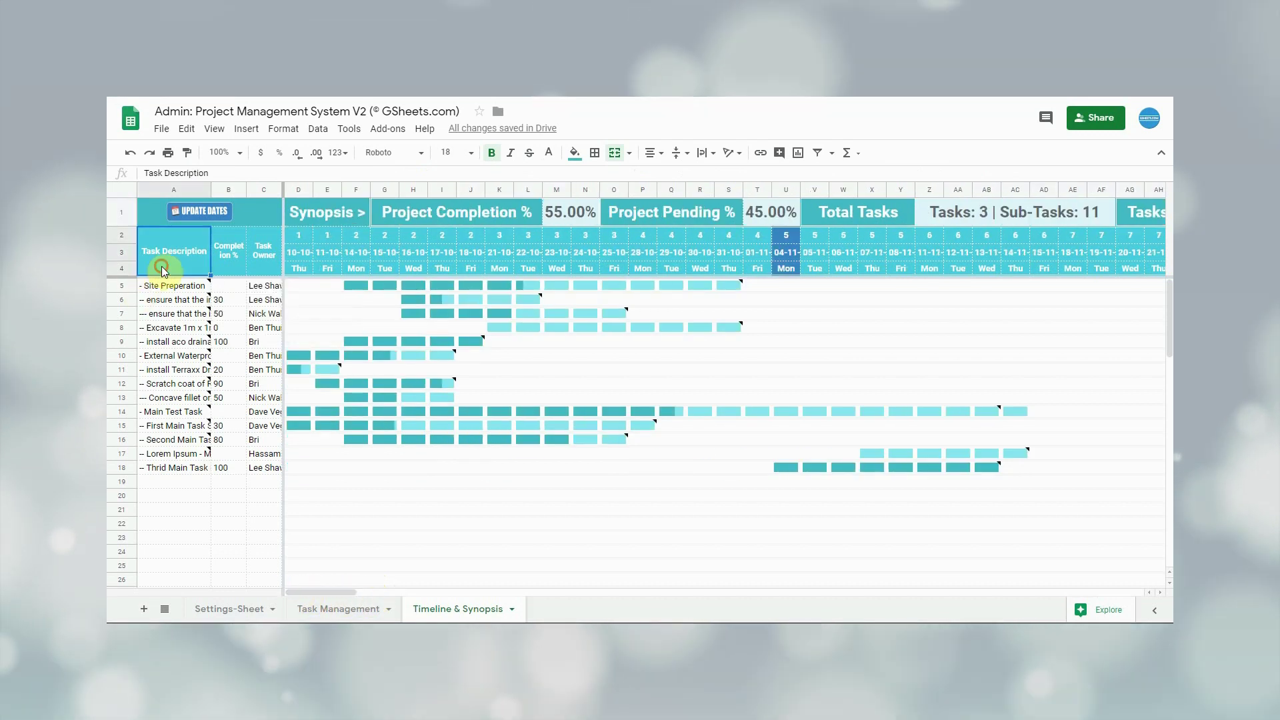
left_click(167, 188)
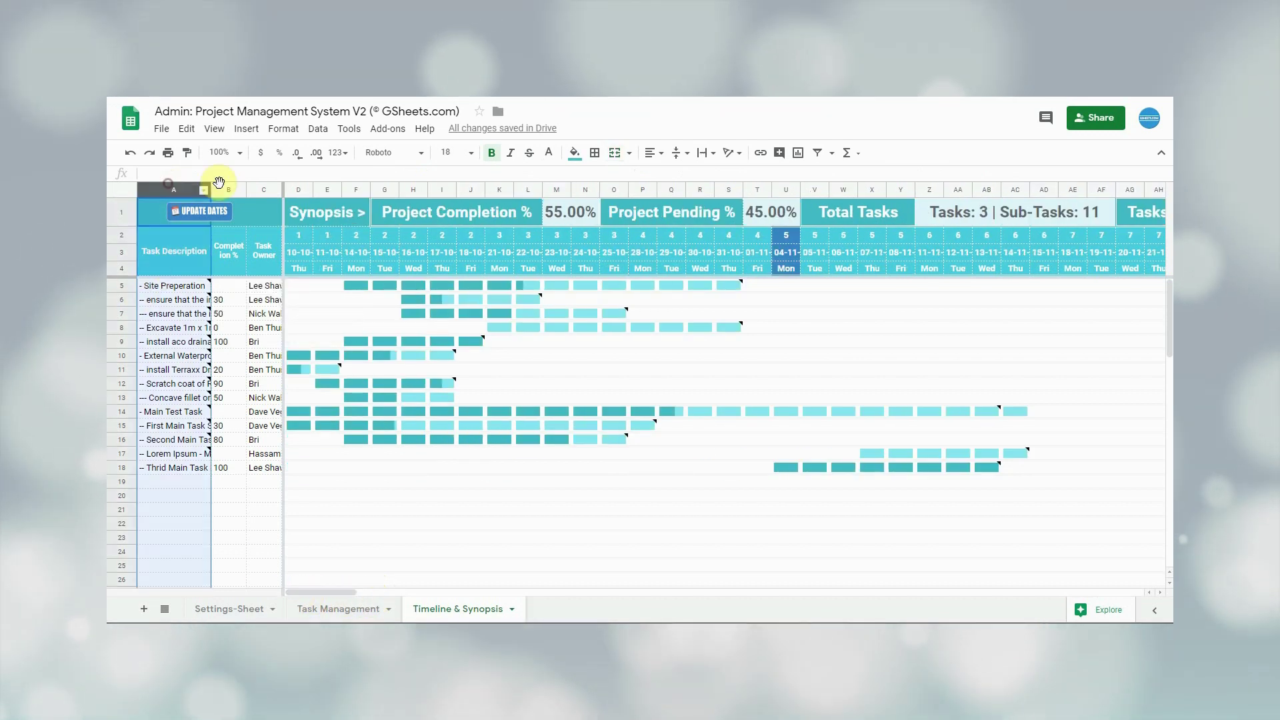
left_click_drag(219, 181, 260, 188)
left_click(187, 255)
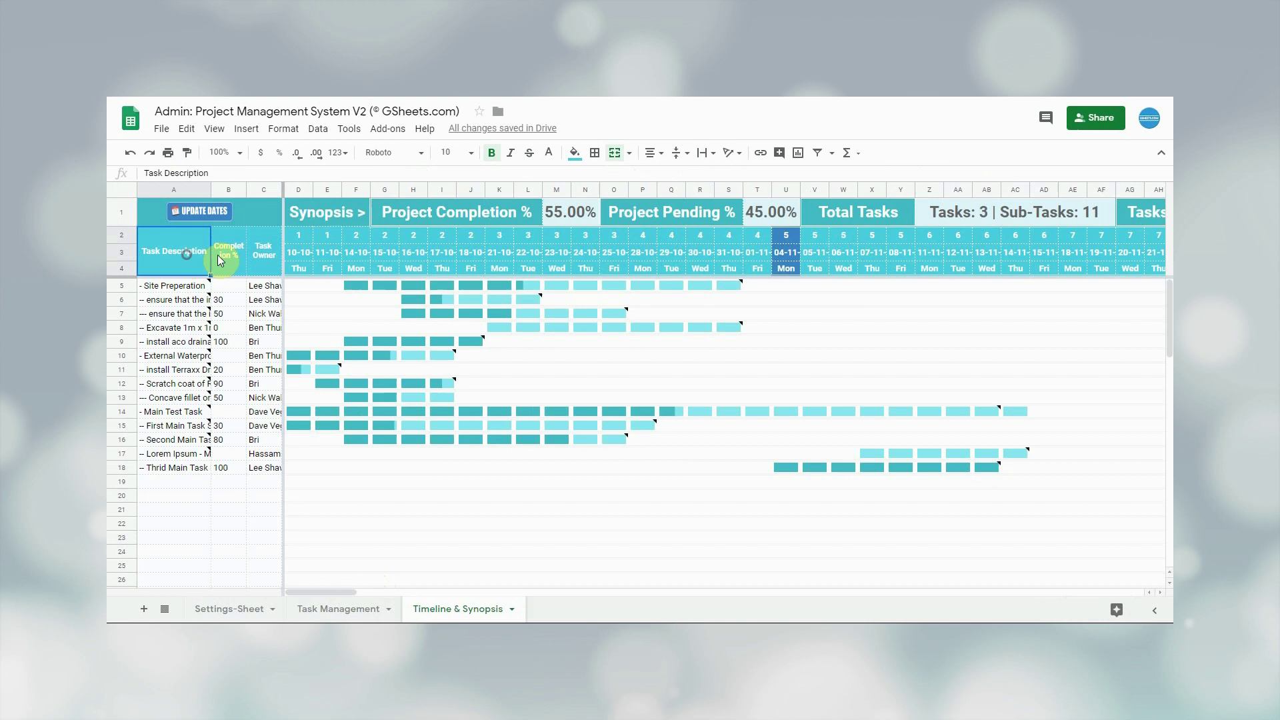
key("Right")
key("Right")
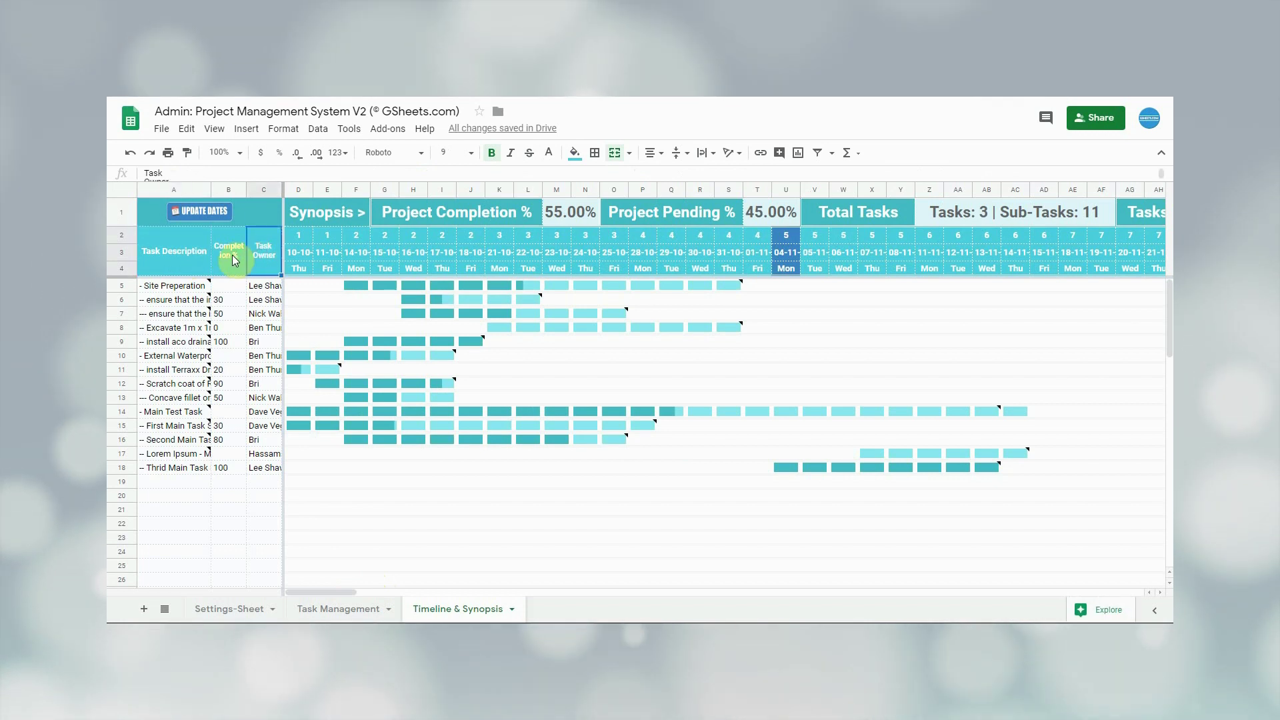
left_click(232, 255)
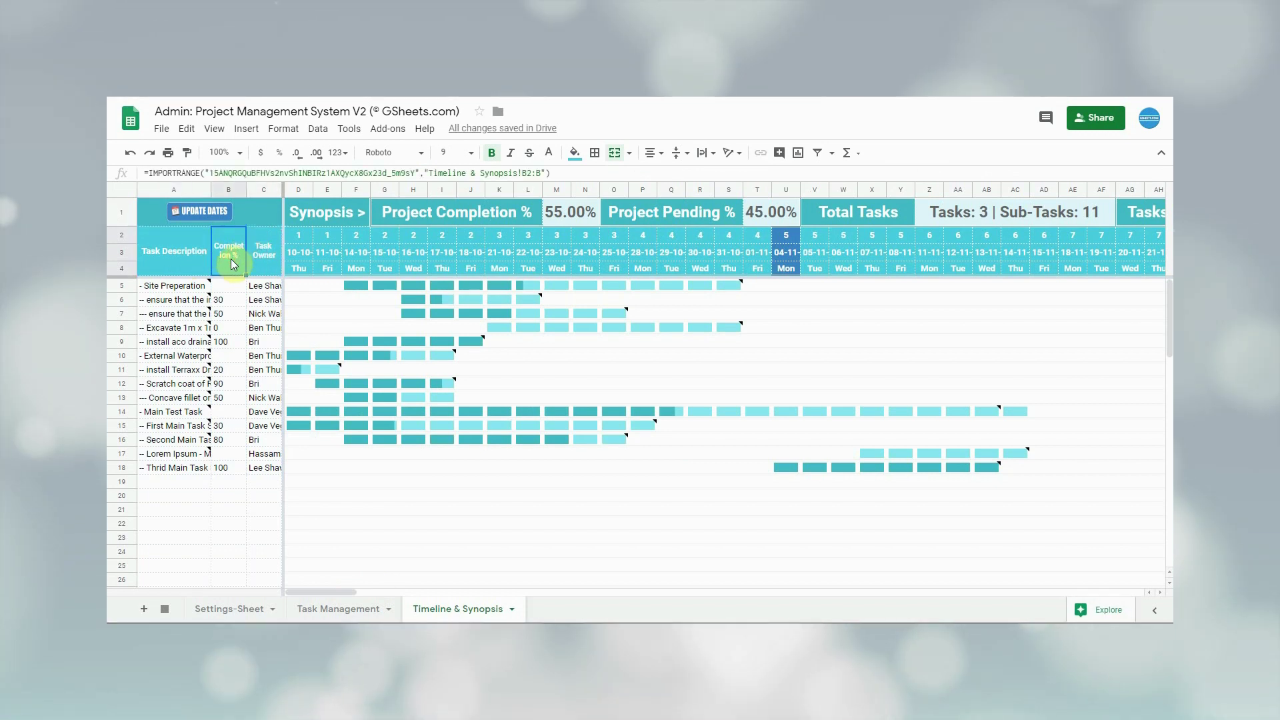
Step: Examine the Gantt chart area with its three header rows, focusing on the week numbers in row 2
left_click_drag(301, 236, 1103, 546)
left_click(306, 234)
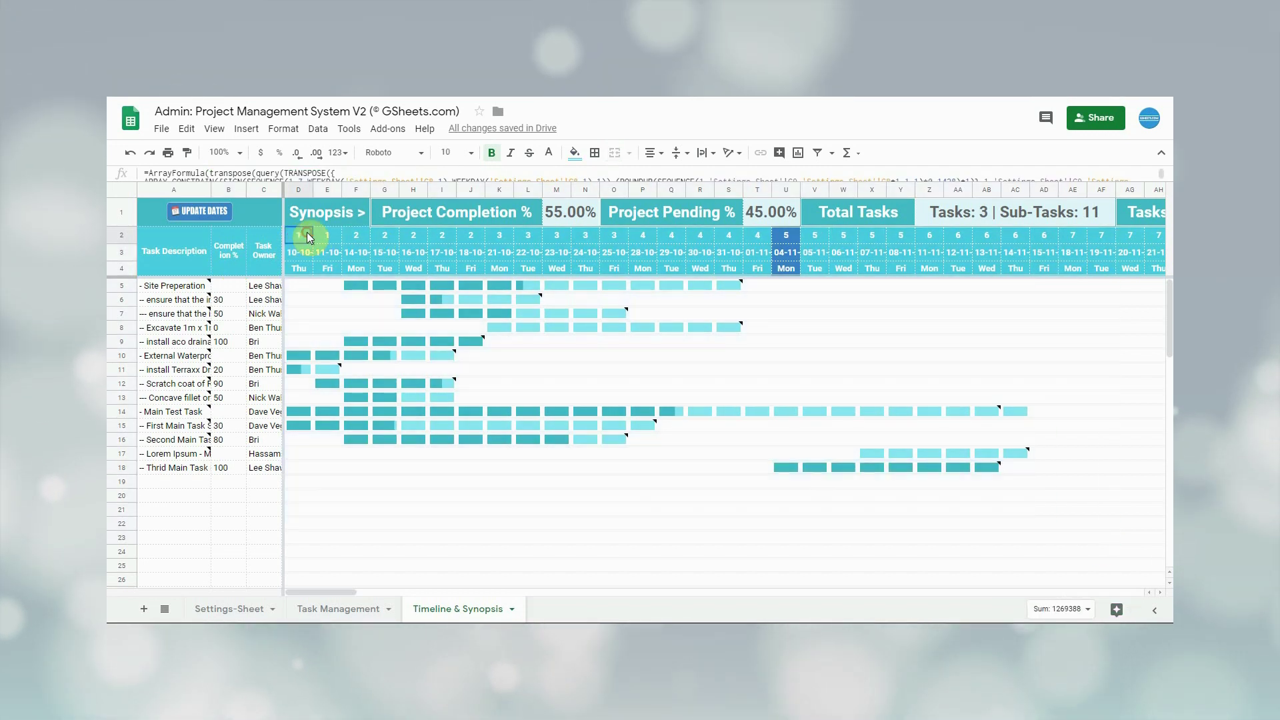
left_click(122, 237)
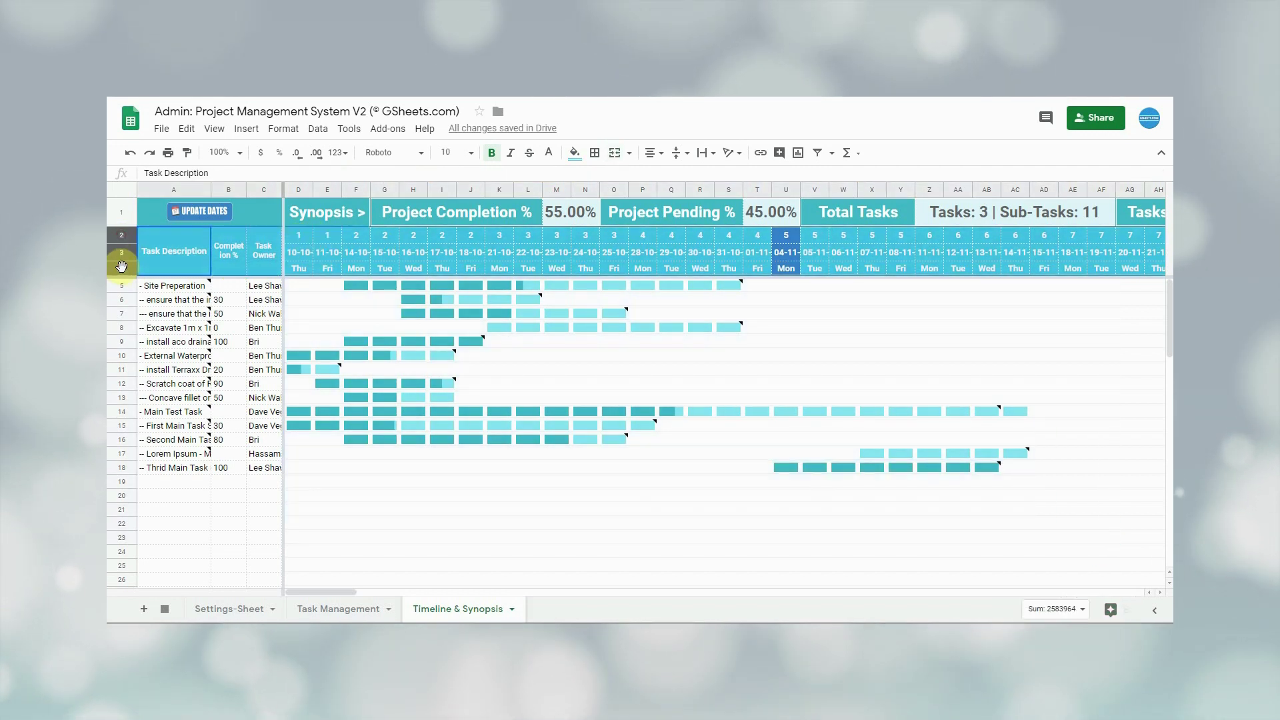
left_click(300, 240)
left_click_drag(300, 234, 466, 237)
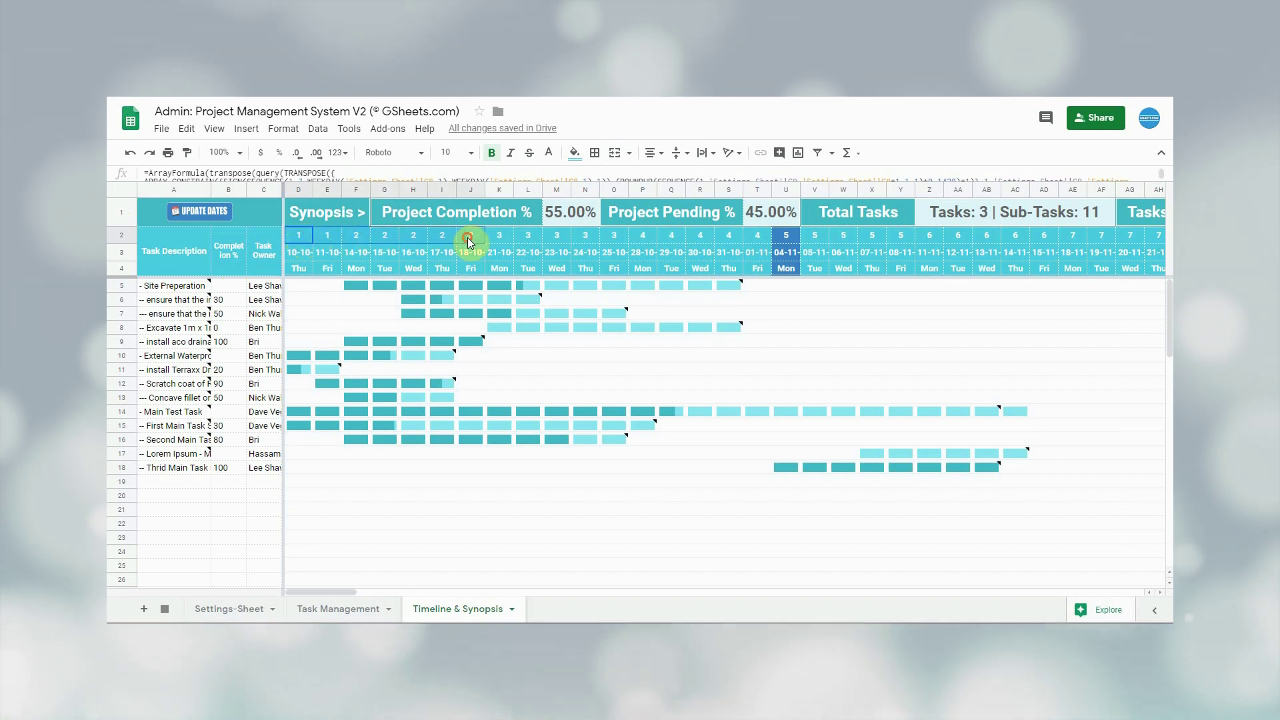
Step: Examine the timeline's date row and weekday row, including the step from Friday straight to Monday
left_click(301, 252)
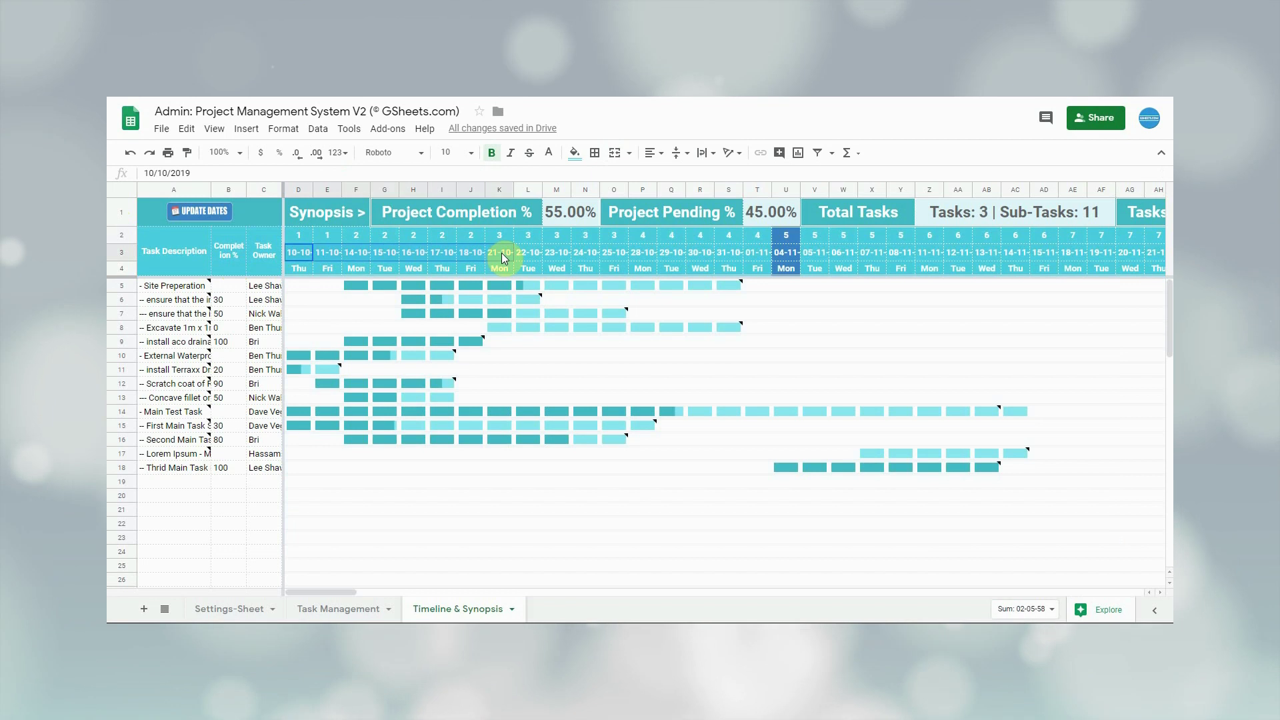
left_click_drag(302, 269, 528, 269)
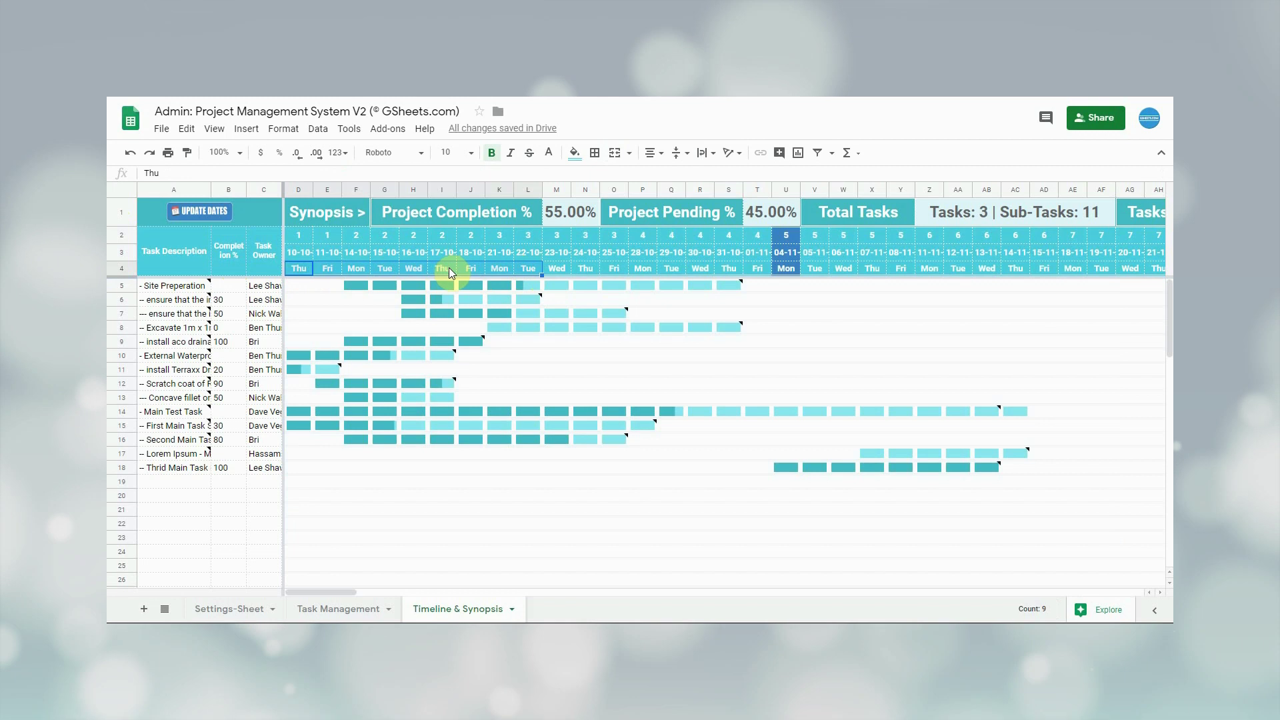
left_click(470, 267)
left_click_drag(471, 267, 499, 272)
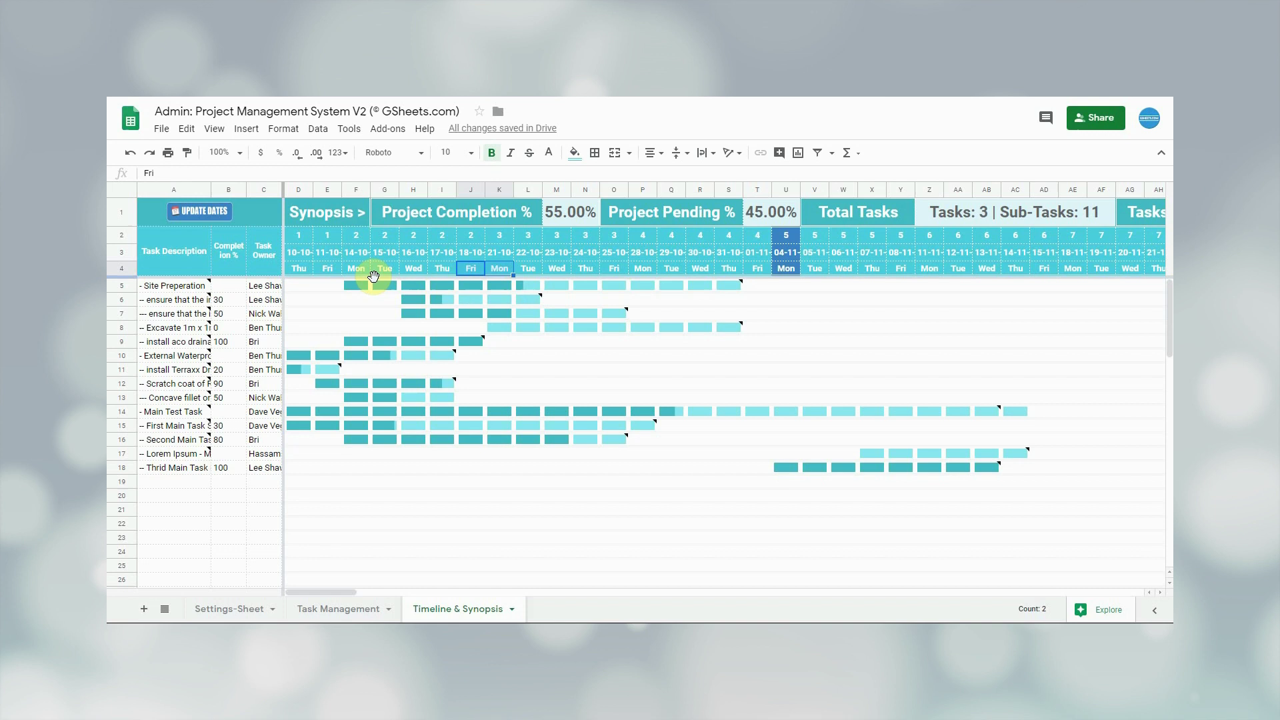
Step: Examine the highlighted 04-11 column in the timeline header and the tasks listed under Task Description
left_click_drag(786, 235, 780, 268)
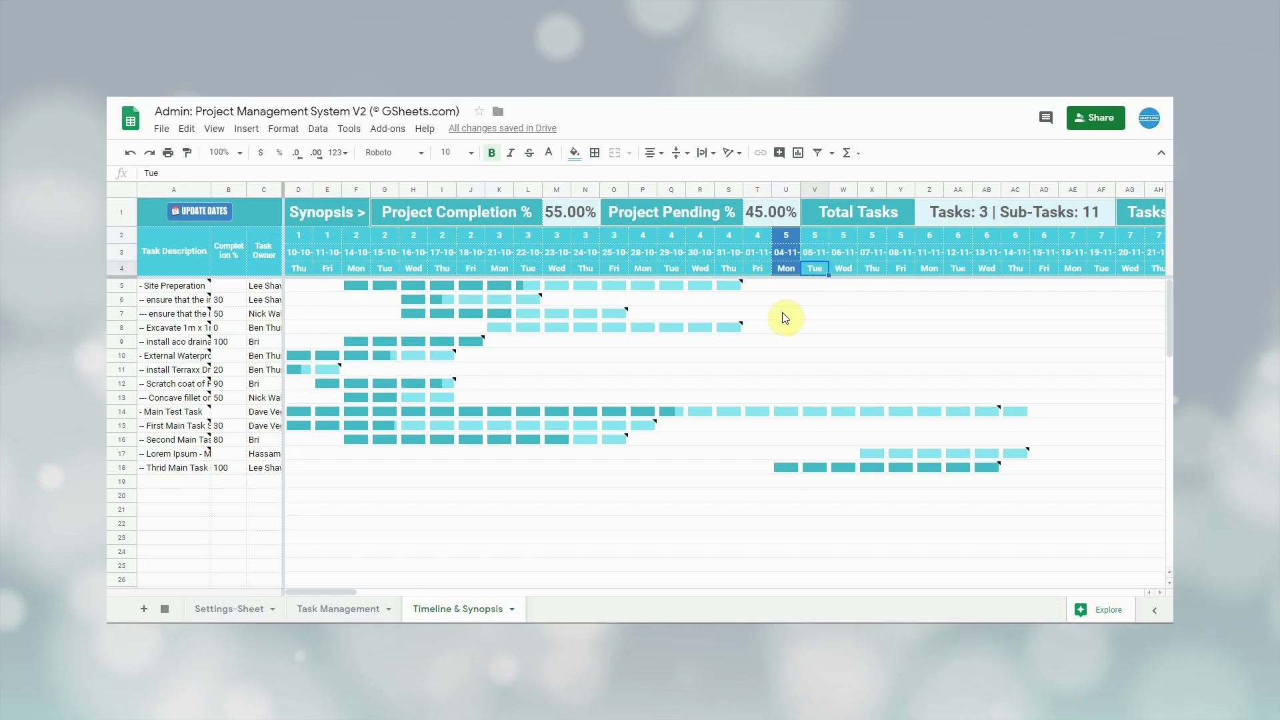
left_click(169, 262)
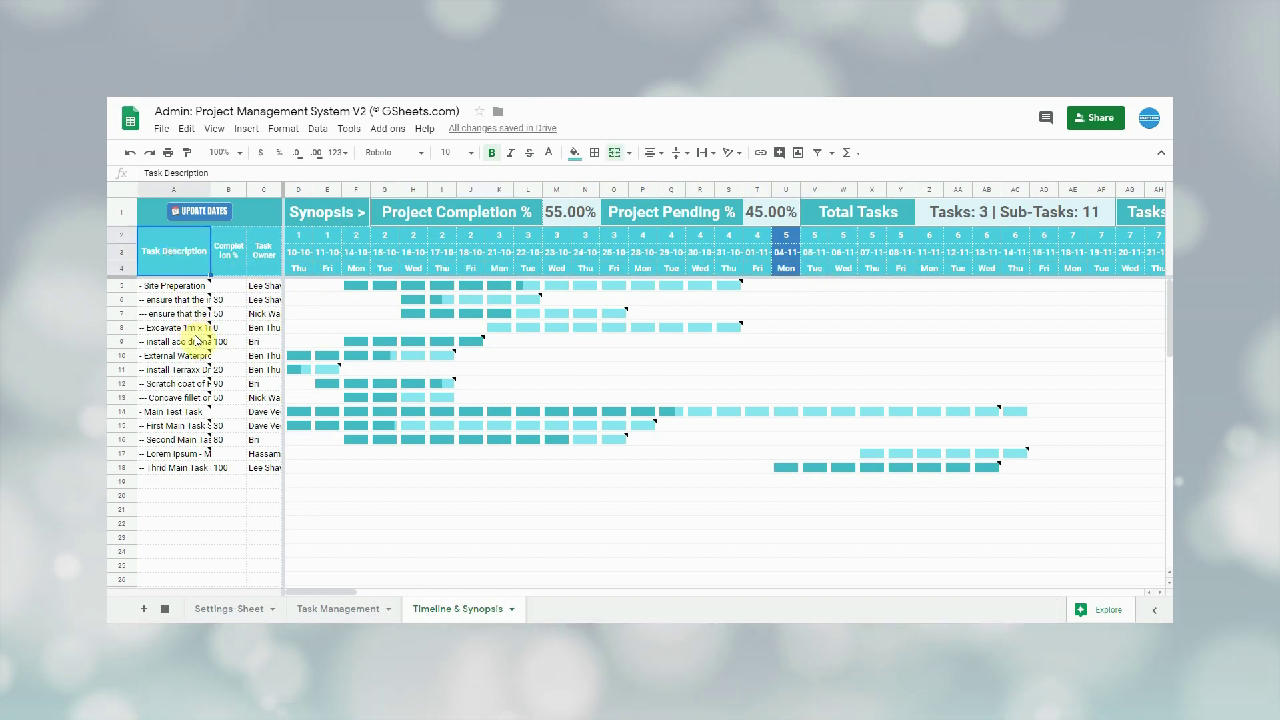
mouse_move(198, 347)
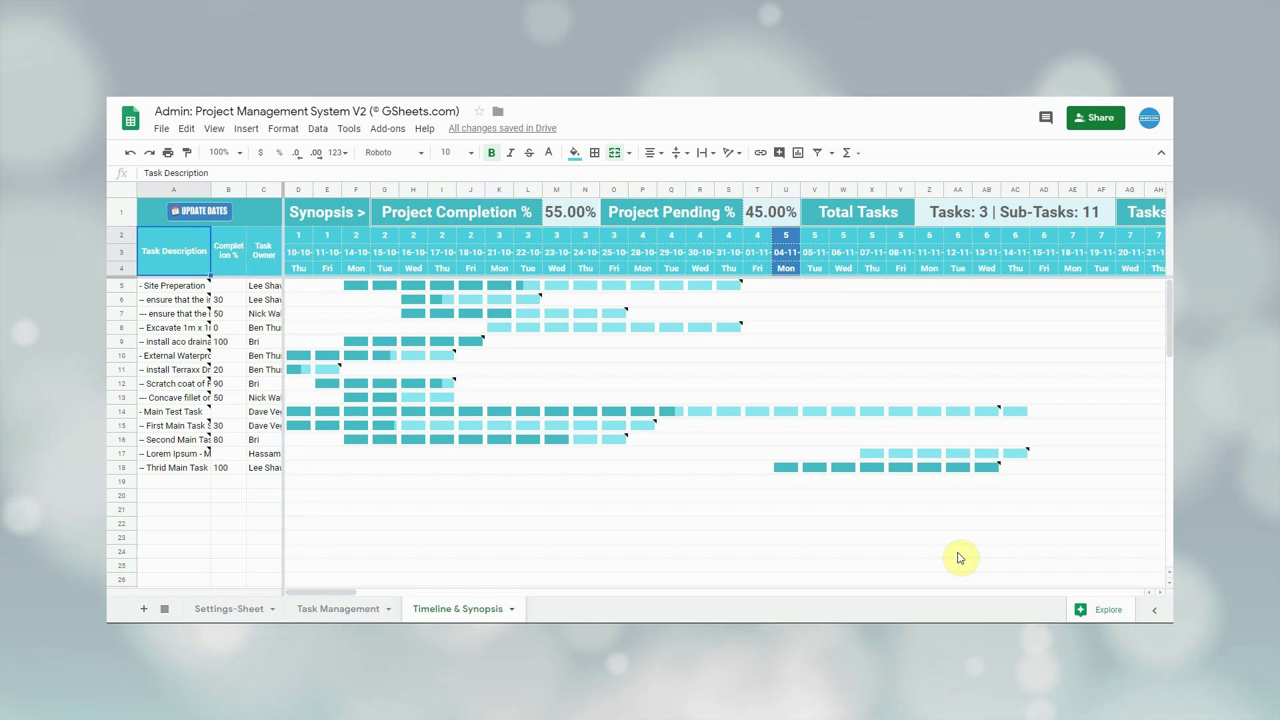
Step: Examine the Lorem Ipsum sub-task in row 17, its completion cell and Gantt bar, and compare it with the bar in row 18
left_click(118, 453)
mouse_move(150, 456)
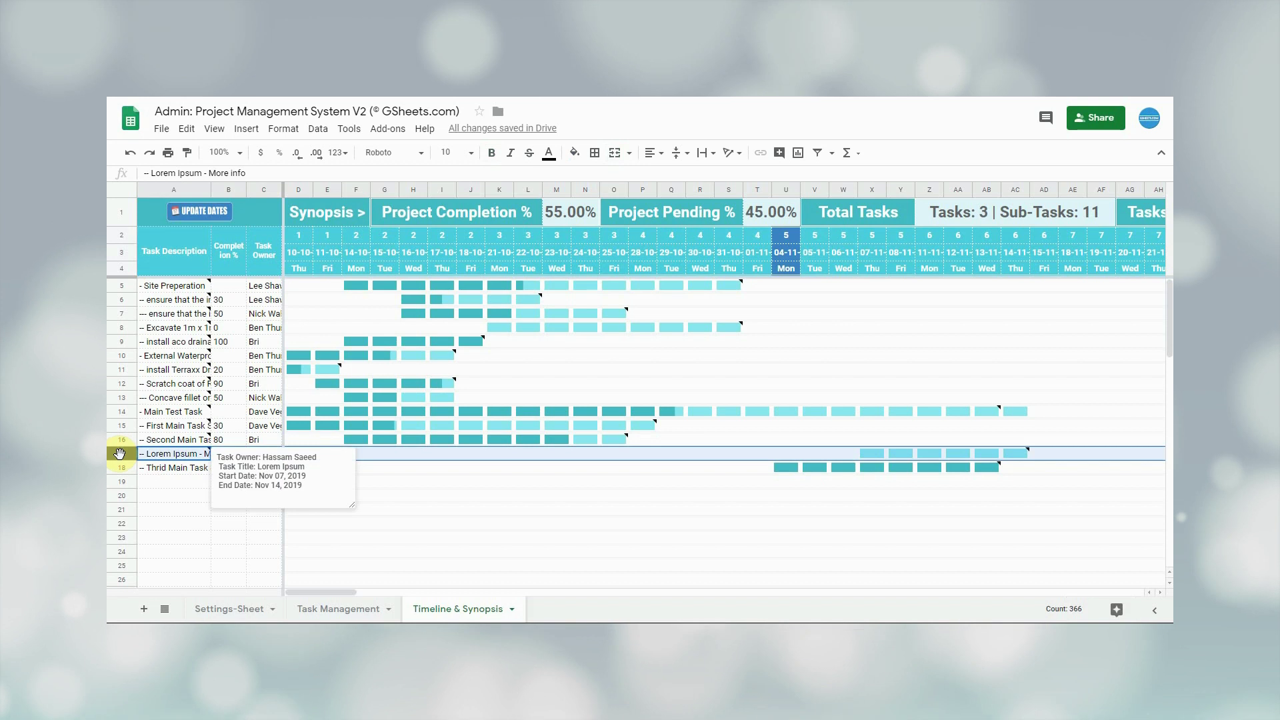
left_click(209, 551)
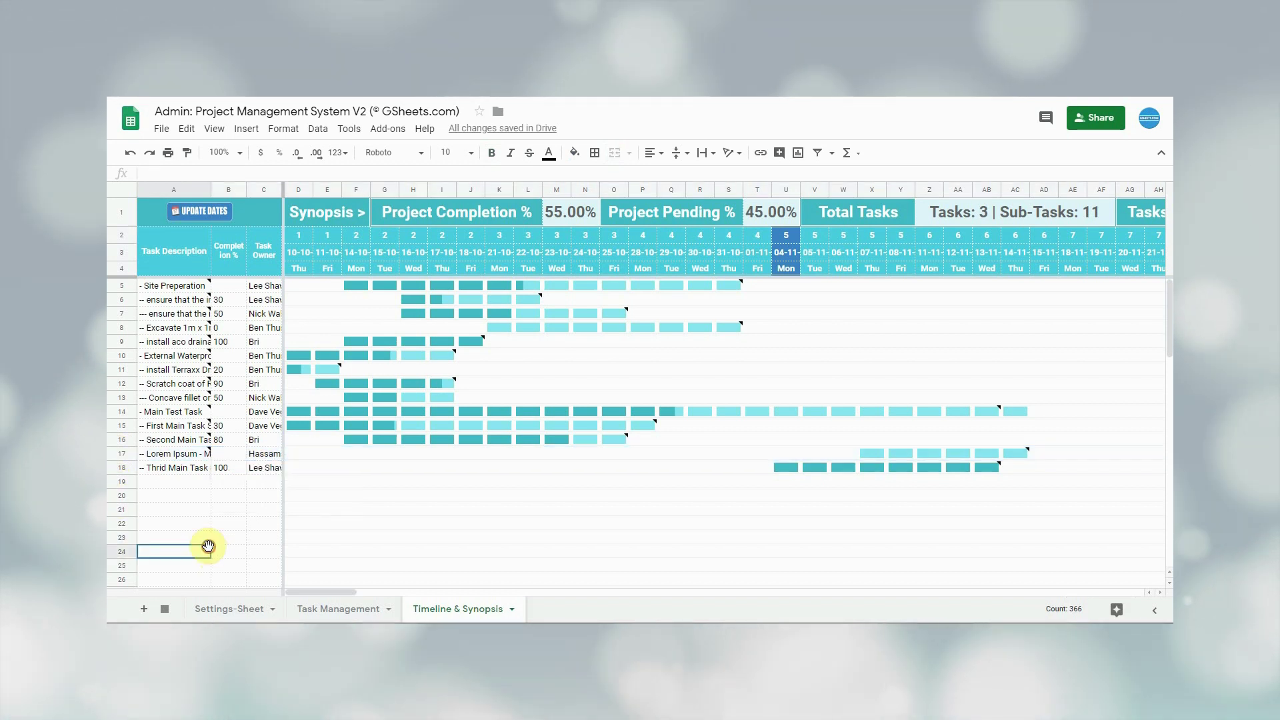
left_click(126, 453)
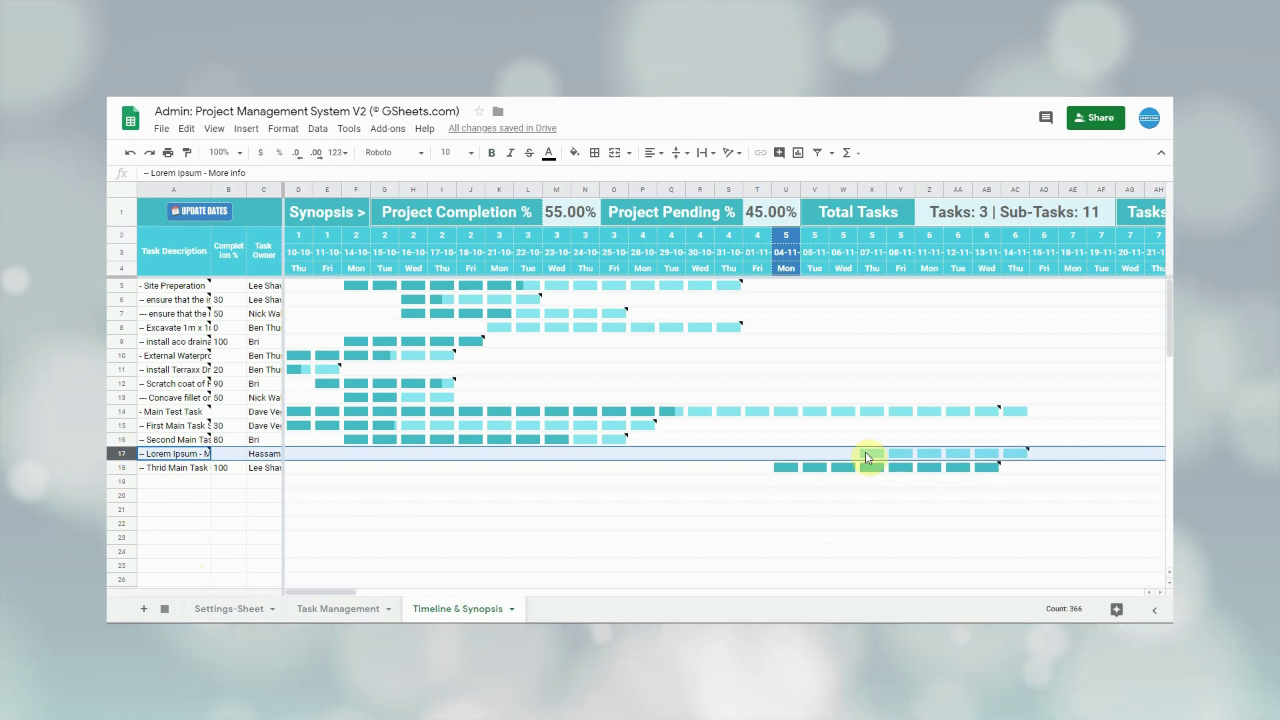
left_click(786, 468)
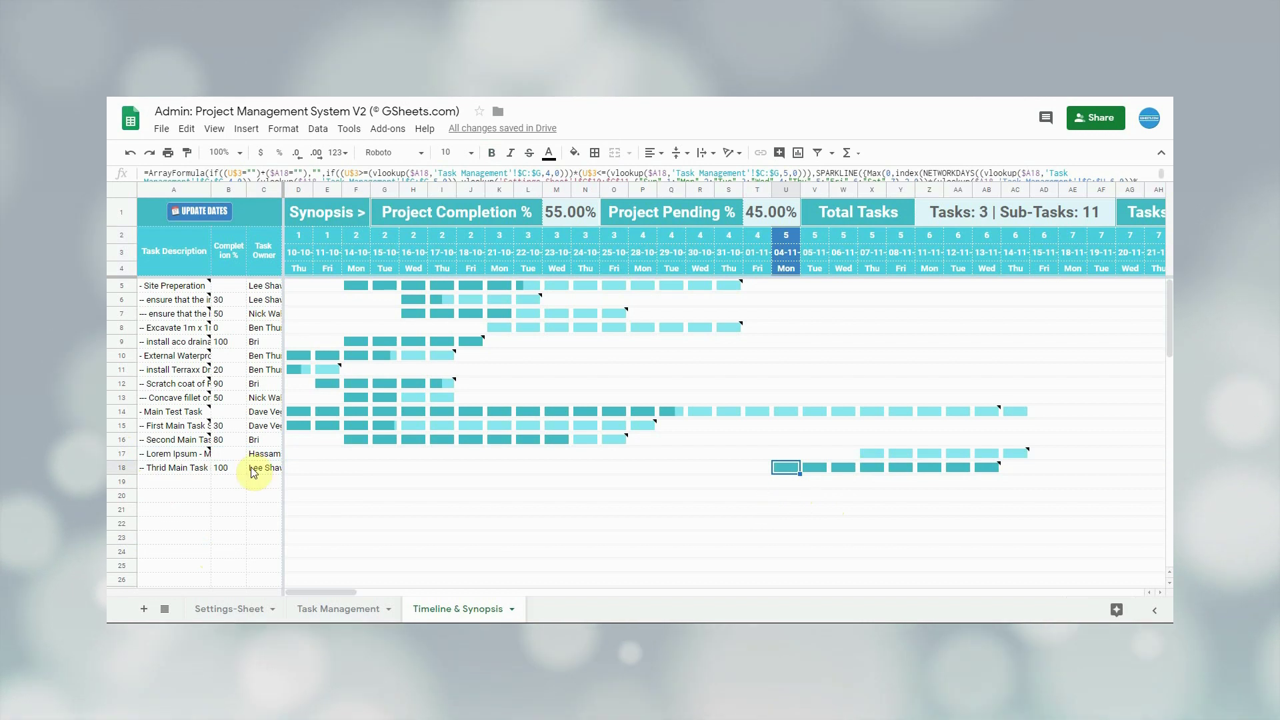
left_click(227, 457)
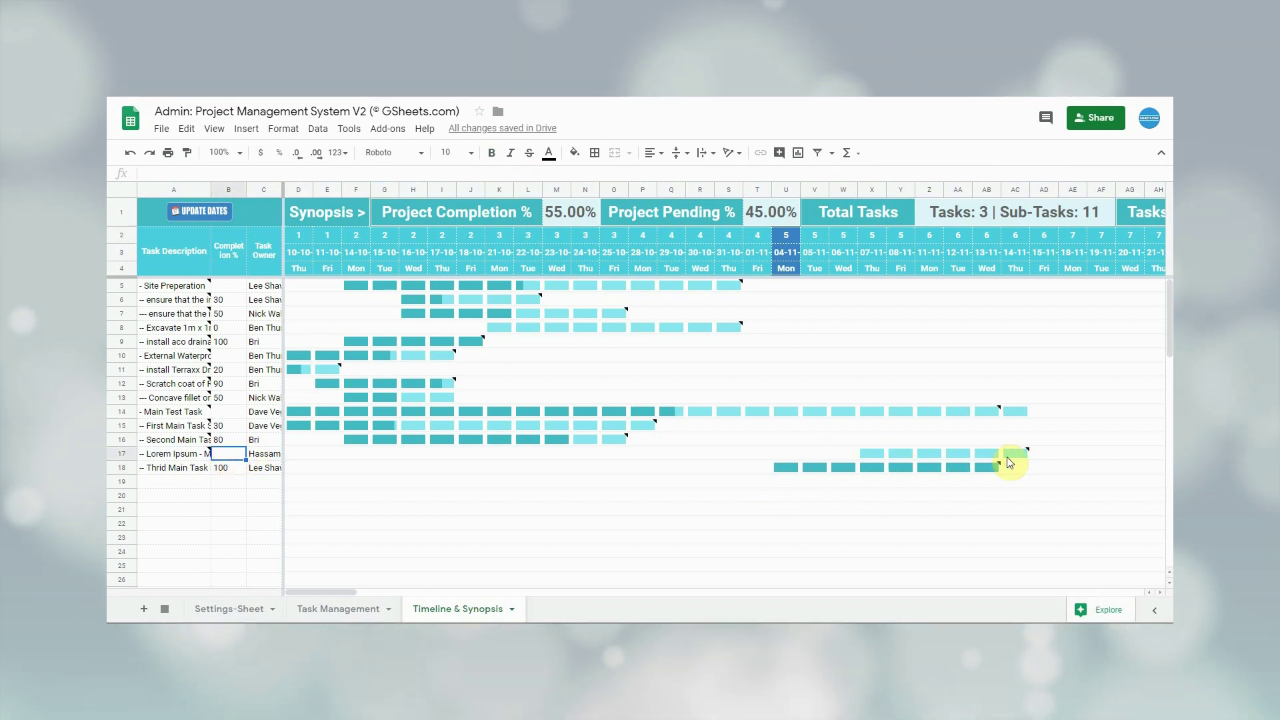
mouse_move(839, 468)
left_click(804, 514)
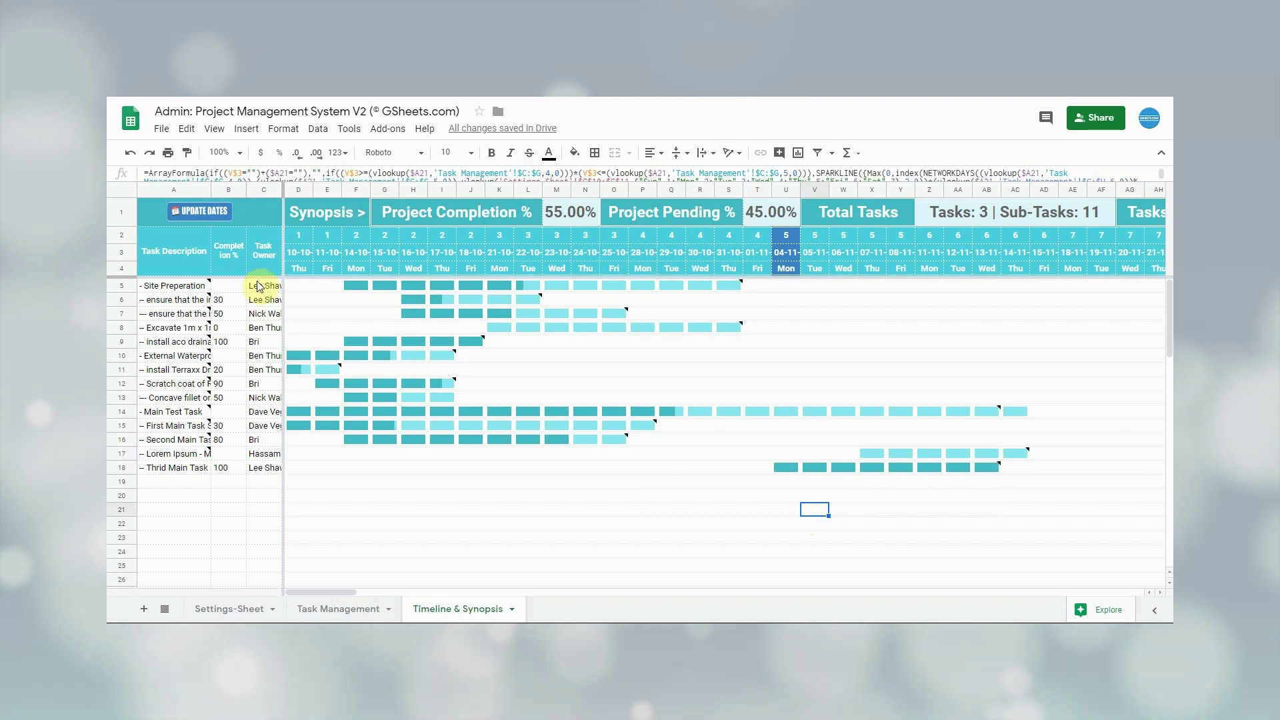
Step: View the timeline at 50% zoom with the Lorem Ipsum task's note, and return the zoom to 100%
left_click(240, 156)
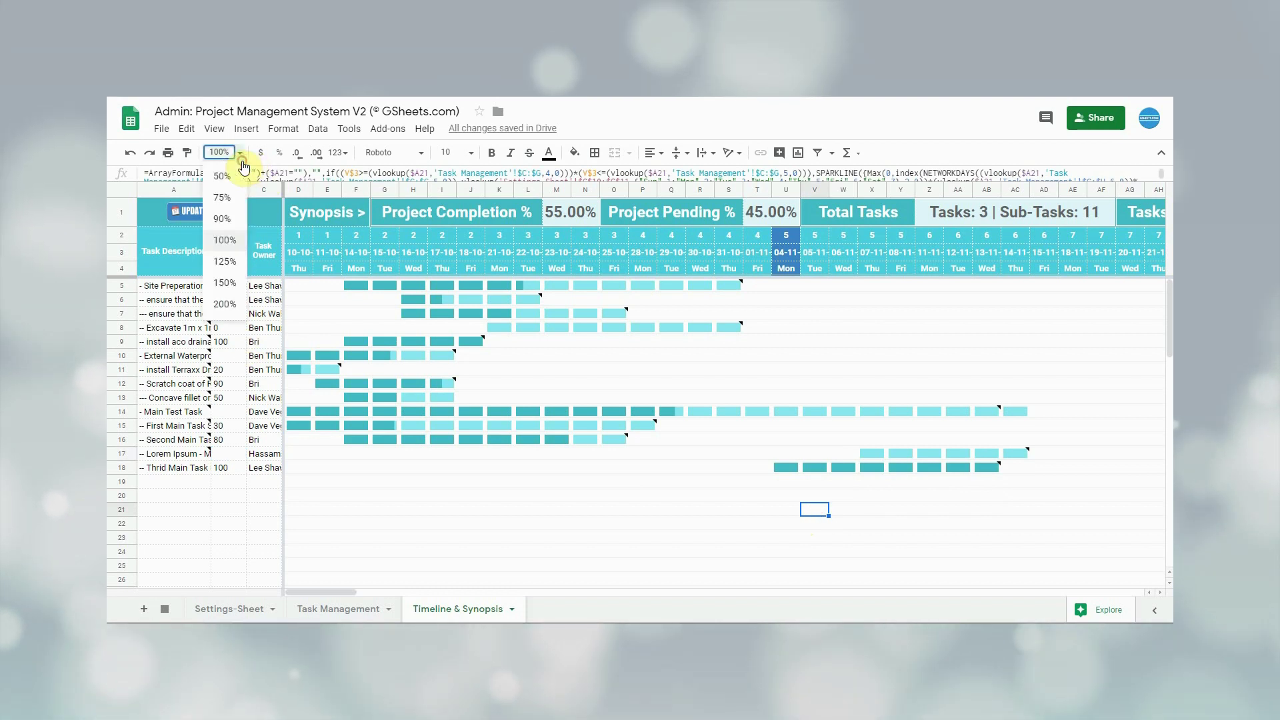
left_click(223, 176)
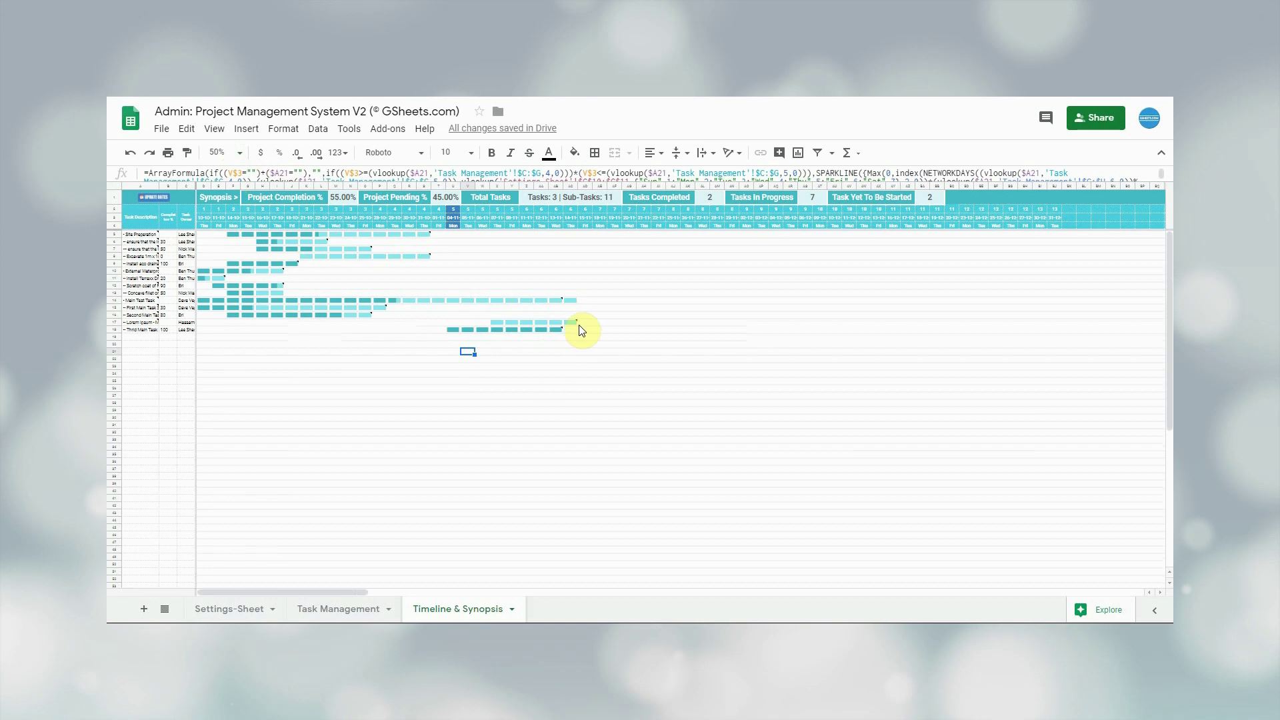
mouse_move(572, 327)
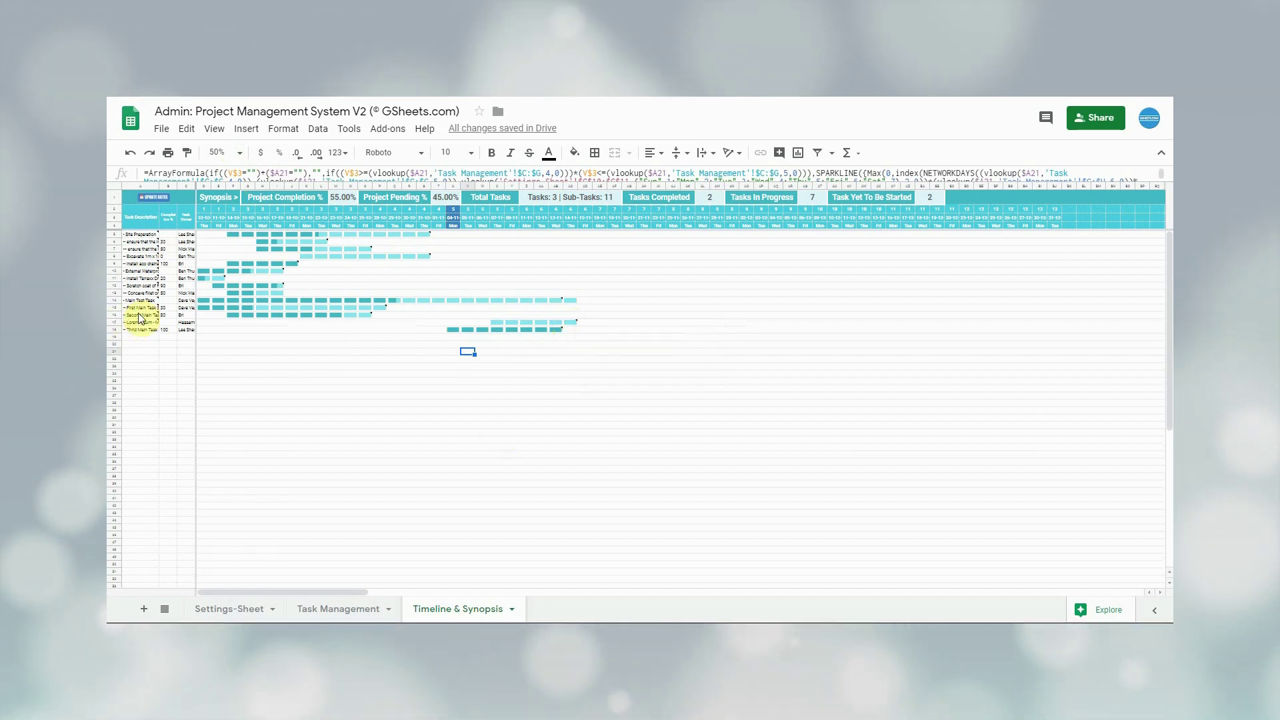
mouse_move(148, 327)
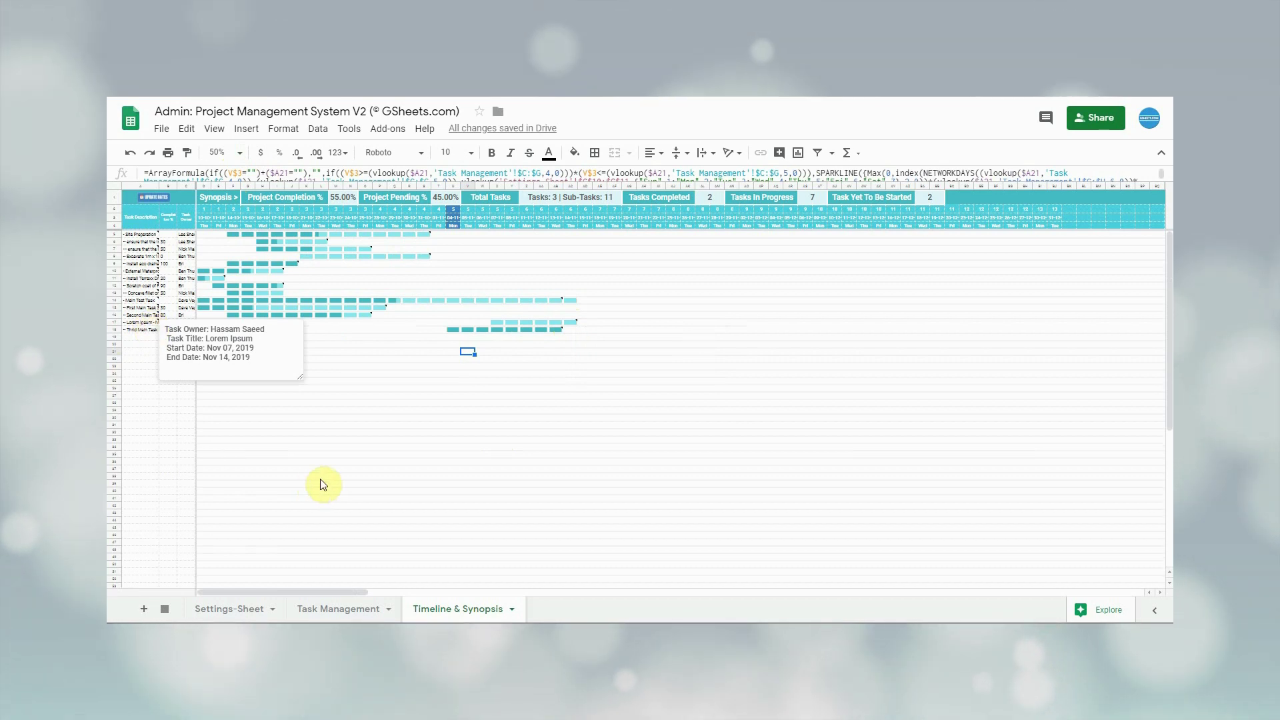
left_click(384, 434)
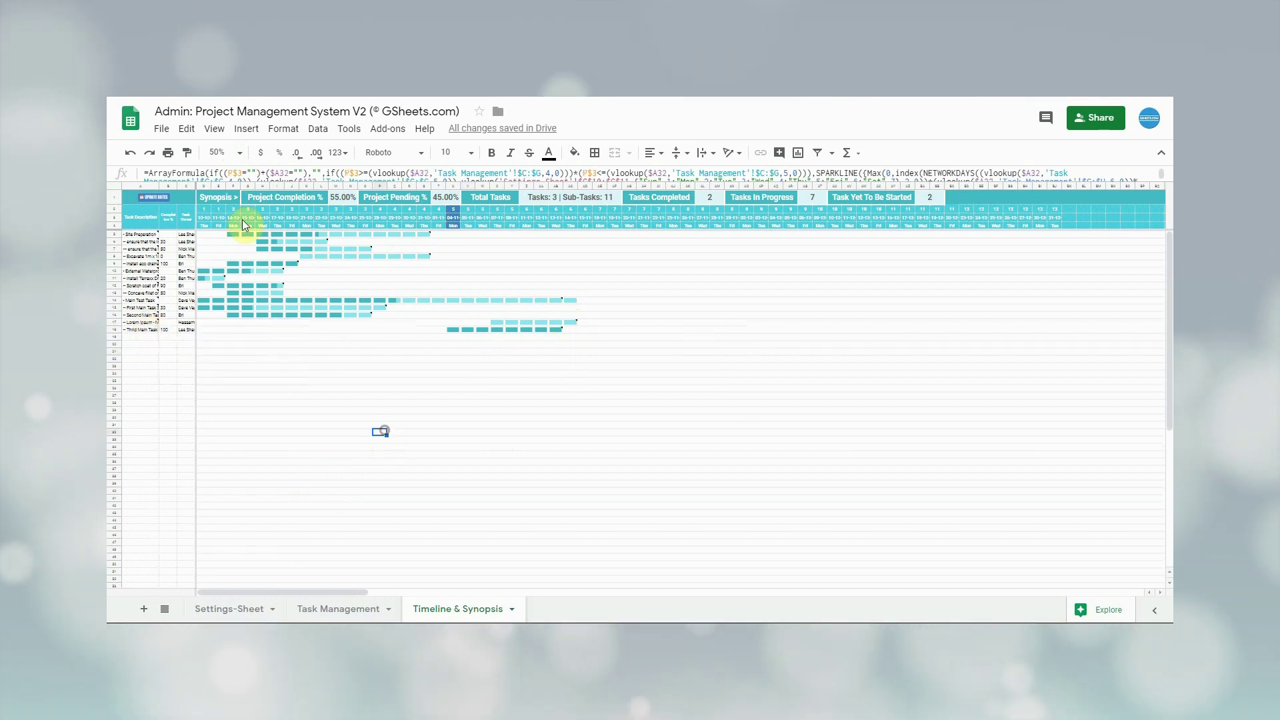
left_click(238, 155)
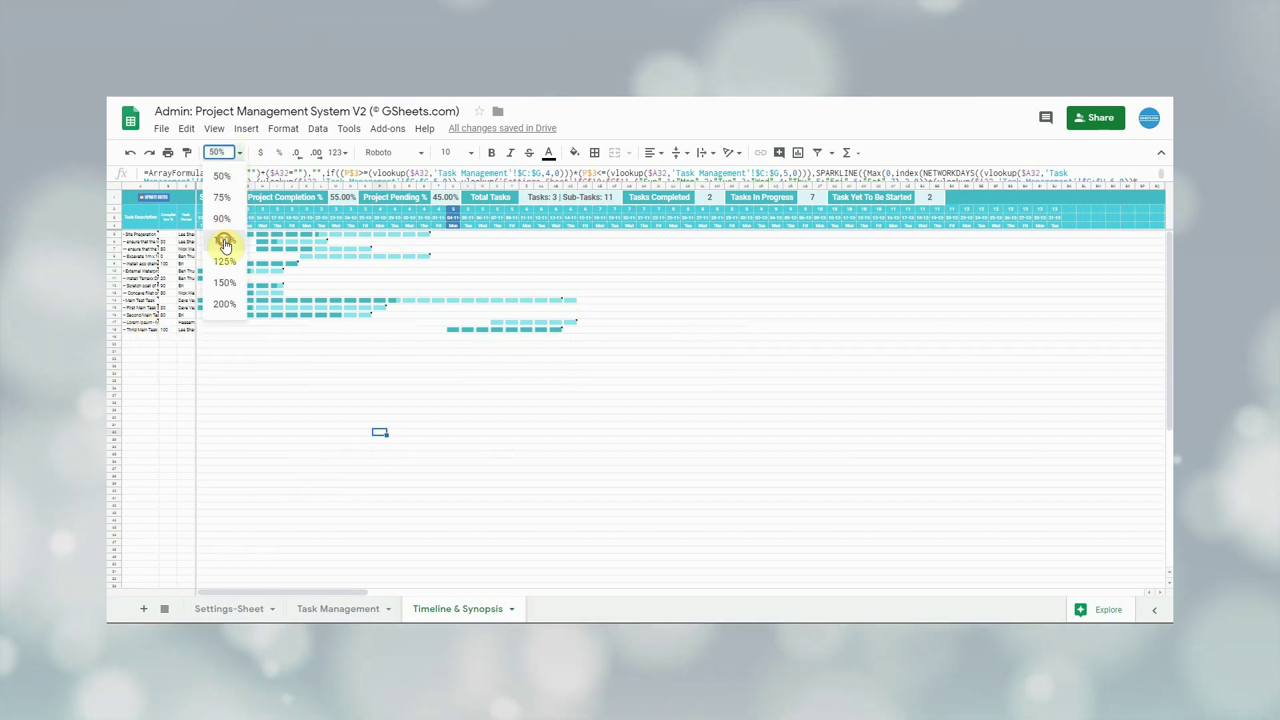
left_click(224, 242)
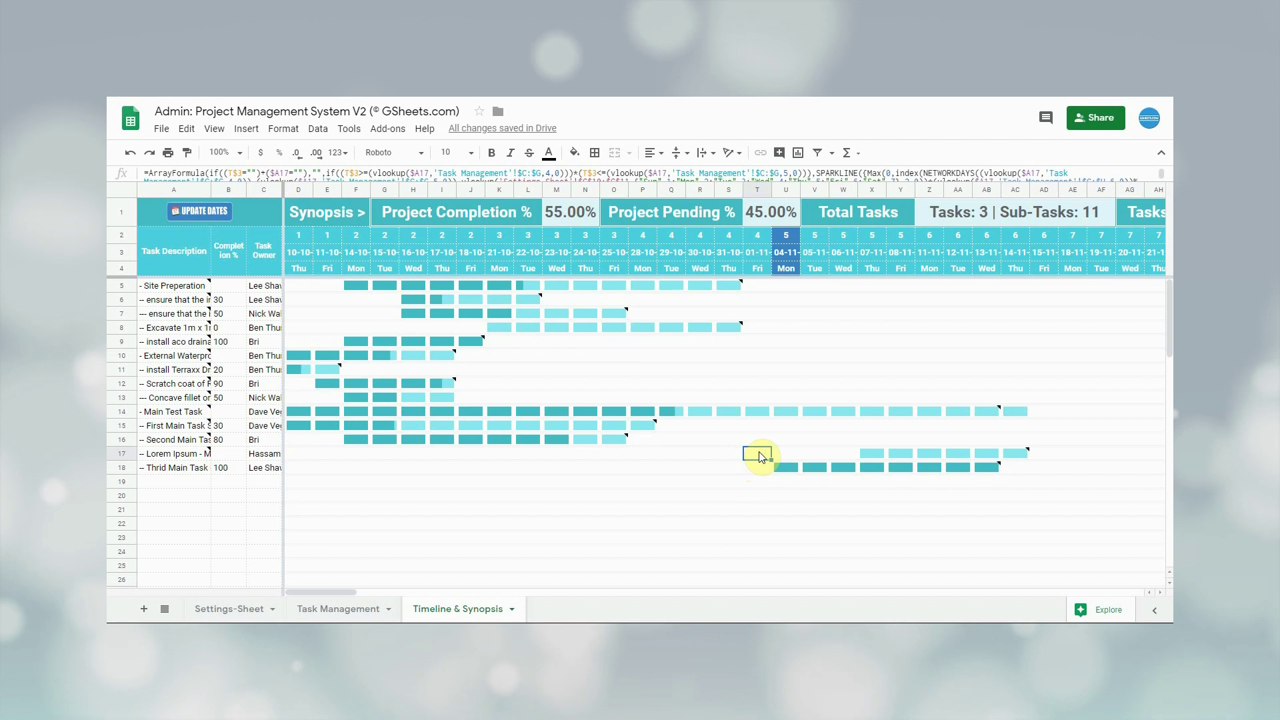
Step: Reschedule the Lorem Ipsum sub-task to run from 01-11 to 19-11 using its timeline cells T17:AF17 and the Update Dates script
left_click_drag(813, 456, 1099, 456)
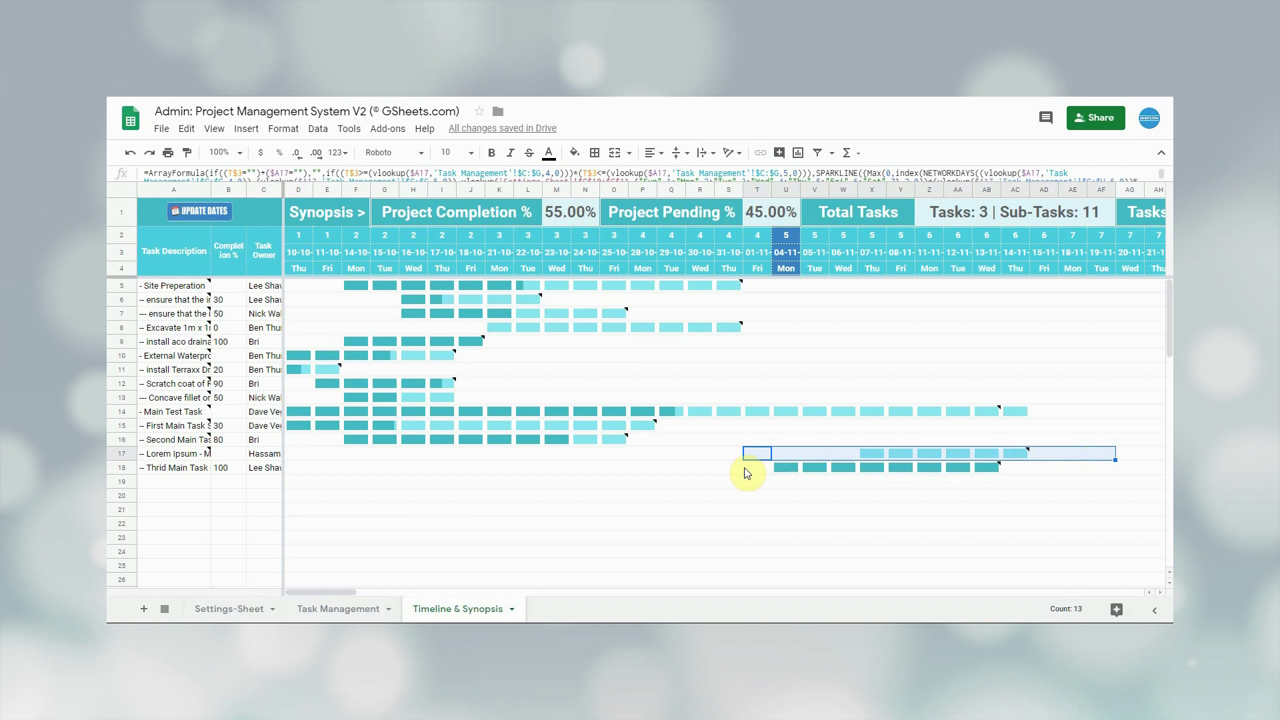
left_click(206, 213)
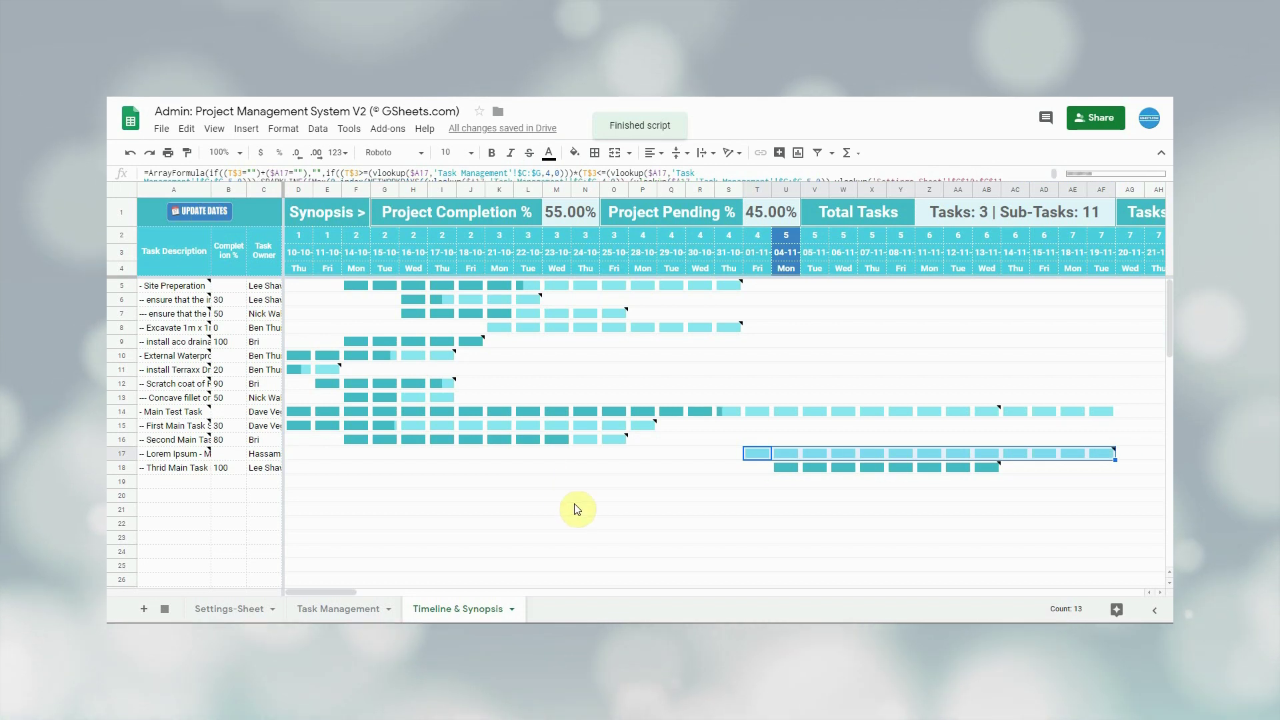
left_click(123, 454)
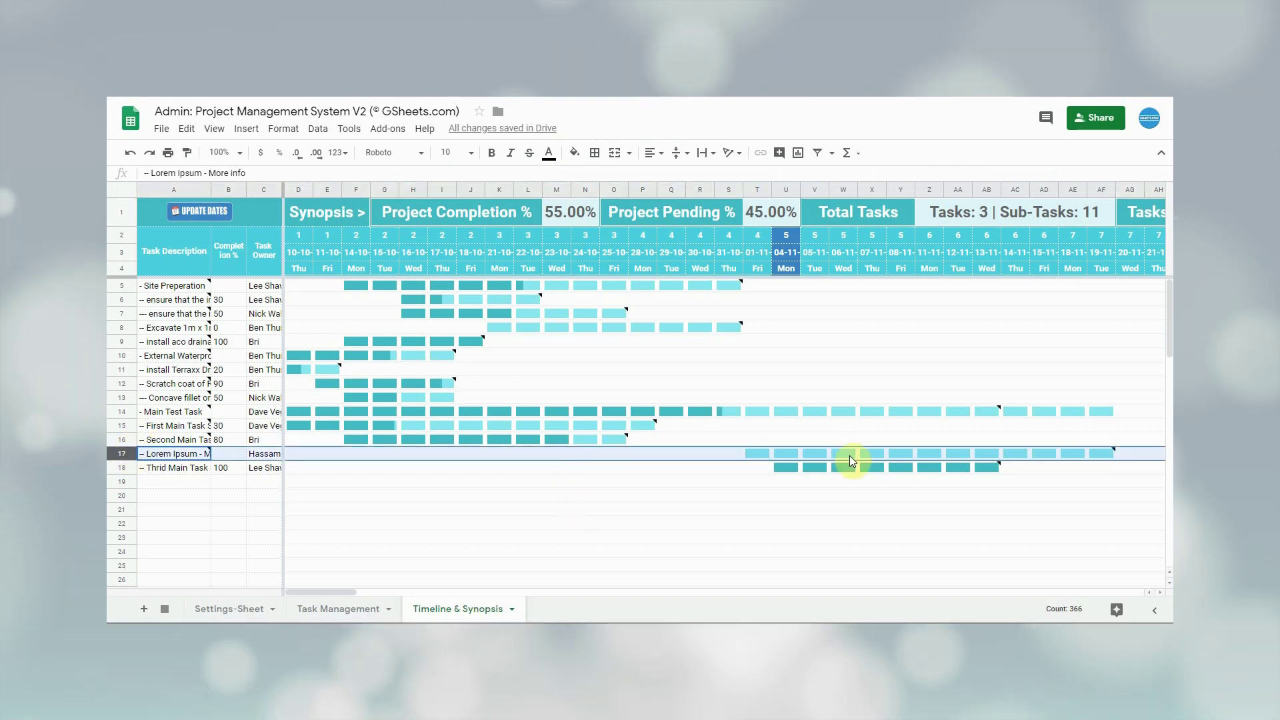
left_click(666, 454)
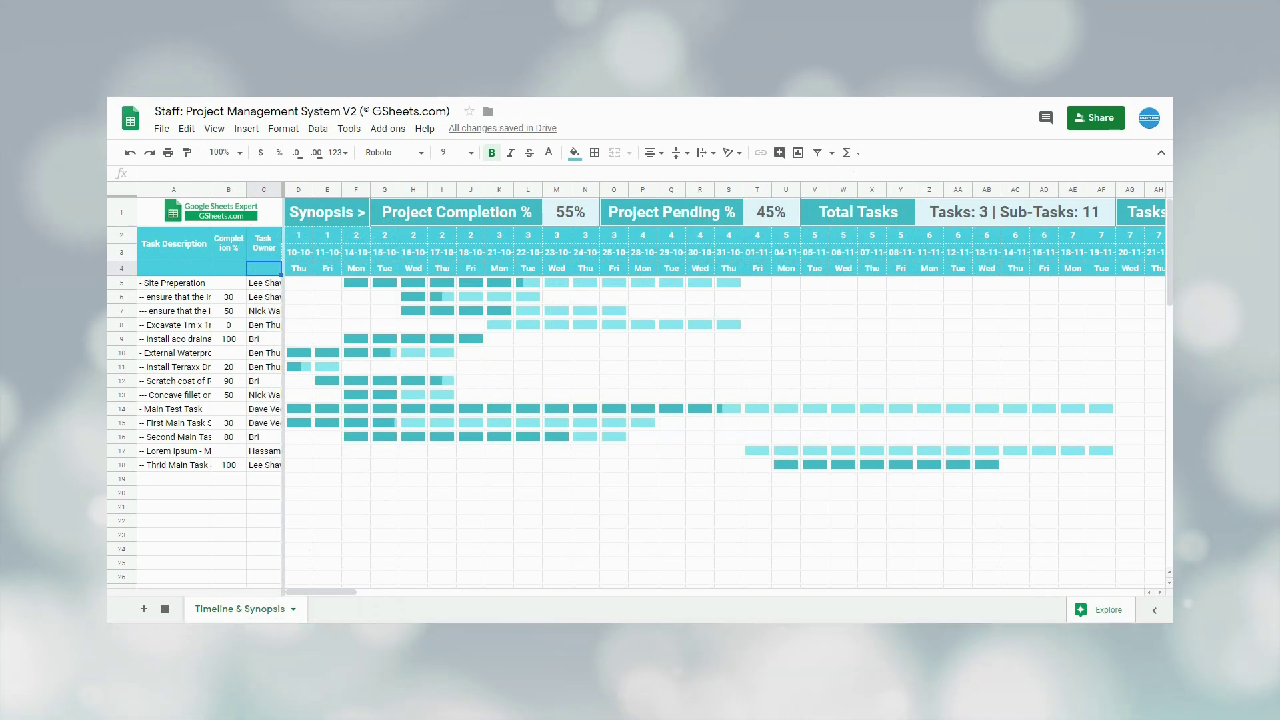
Step: Switch to the Staff: Project Management System V2 spreadsheet and examine its Completion % column
left_click(224, 250)
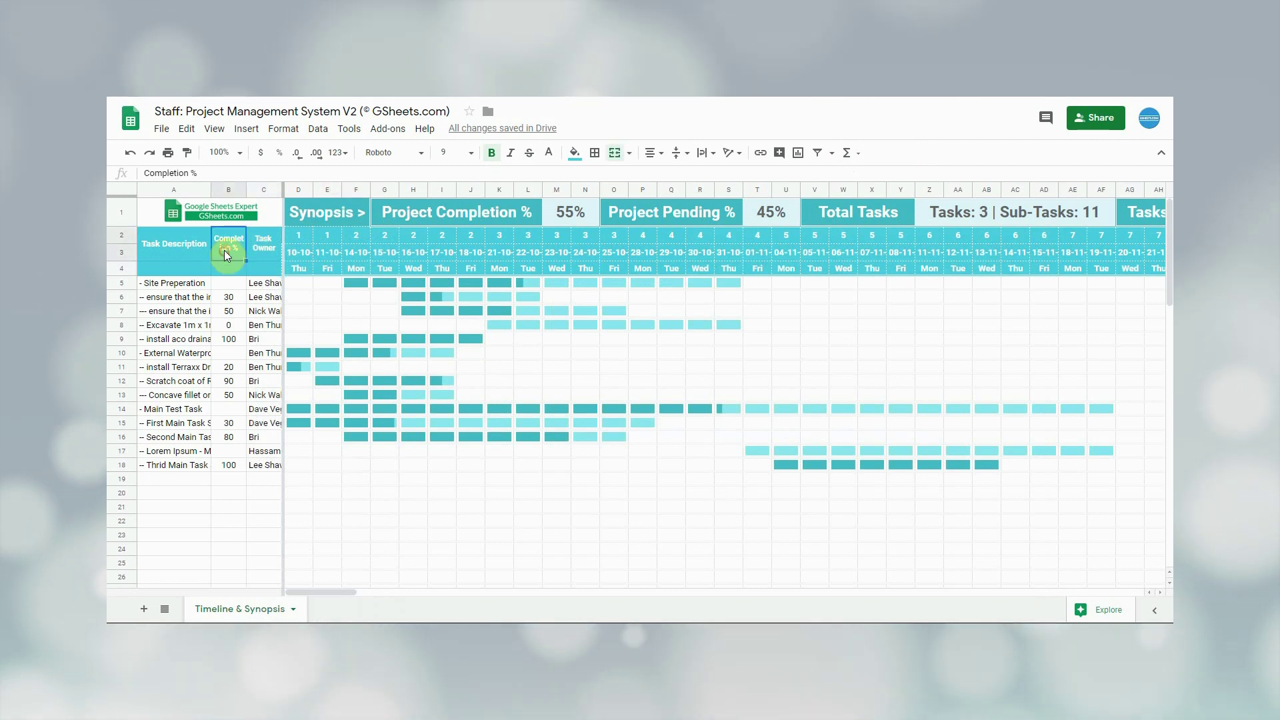
left_click(223, 190)
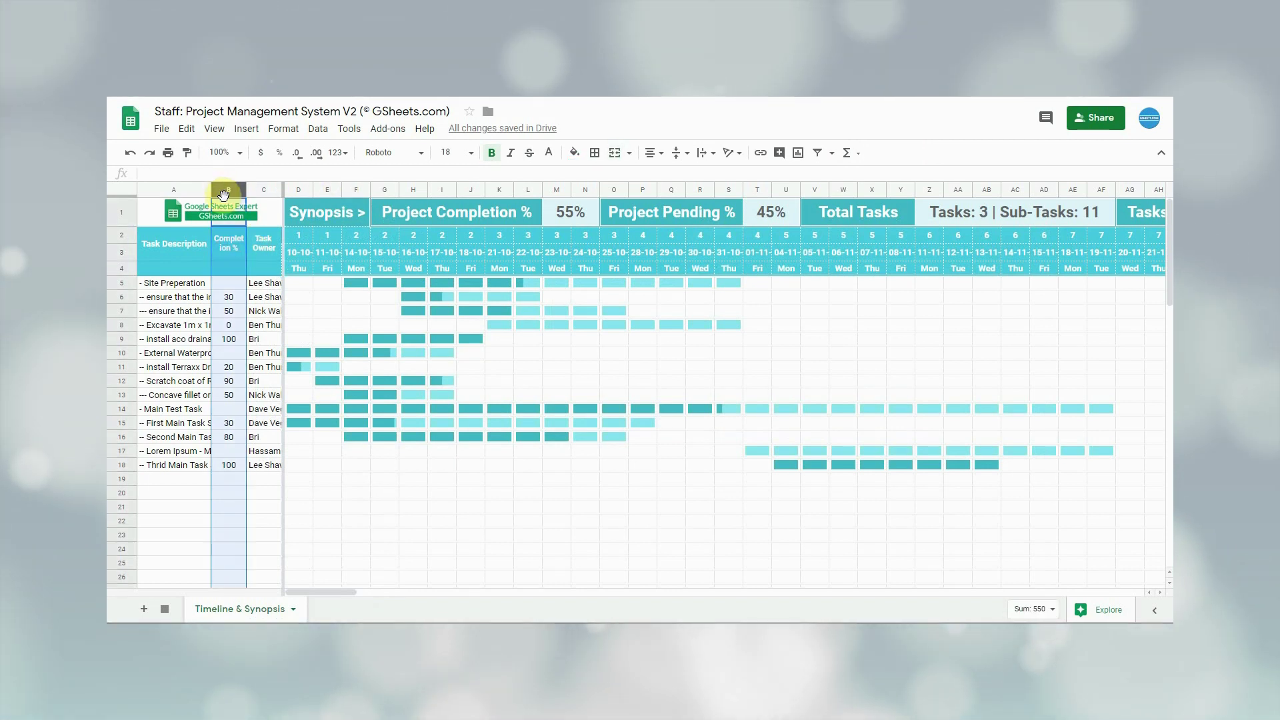
left_click(225, 248)
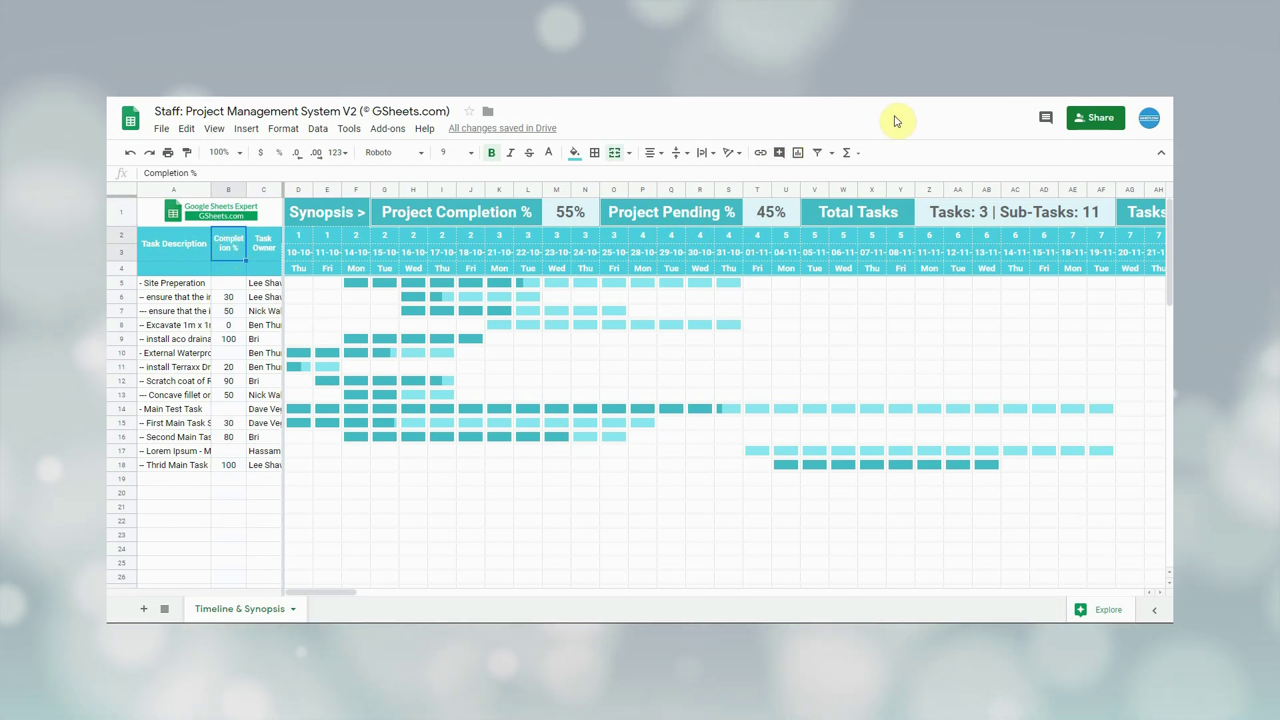
Step: Apply the Customer Filter view and limit the Task Owner column to a single owner's tasks
left_click(834, 153)
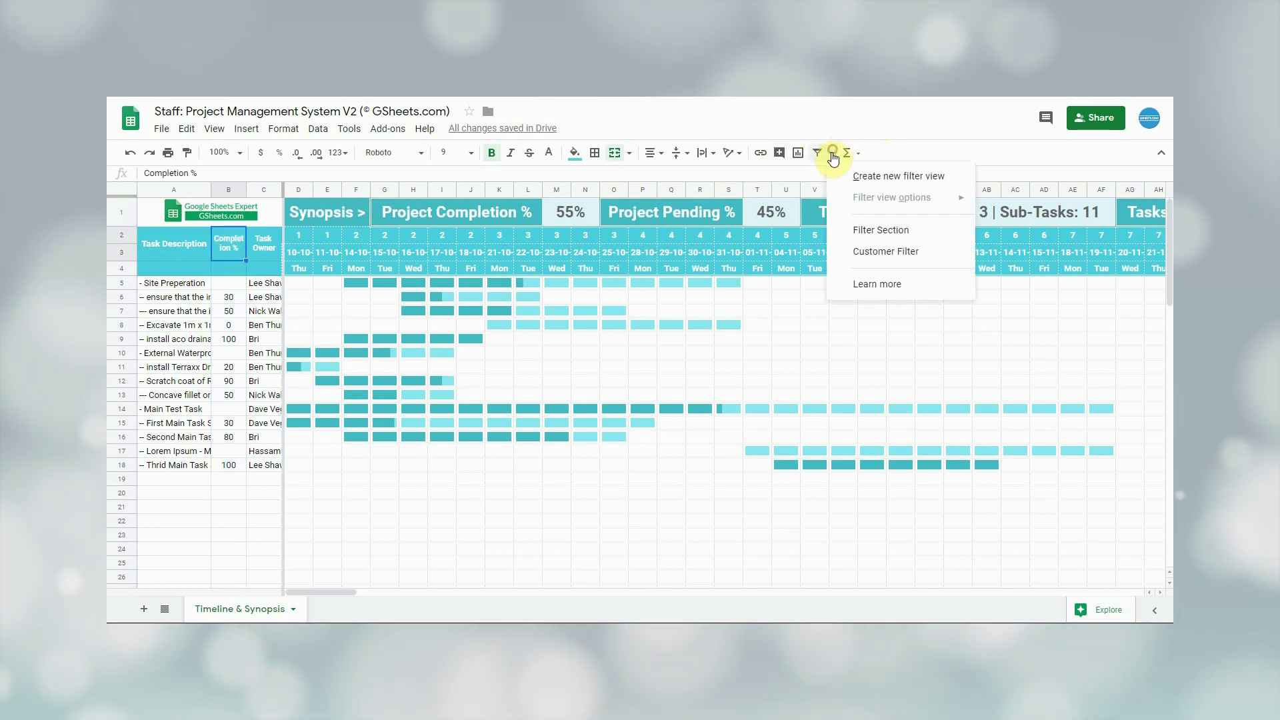
left_click(886, 254)
left_click(275, 295)
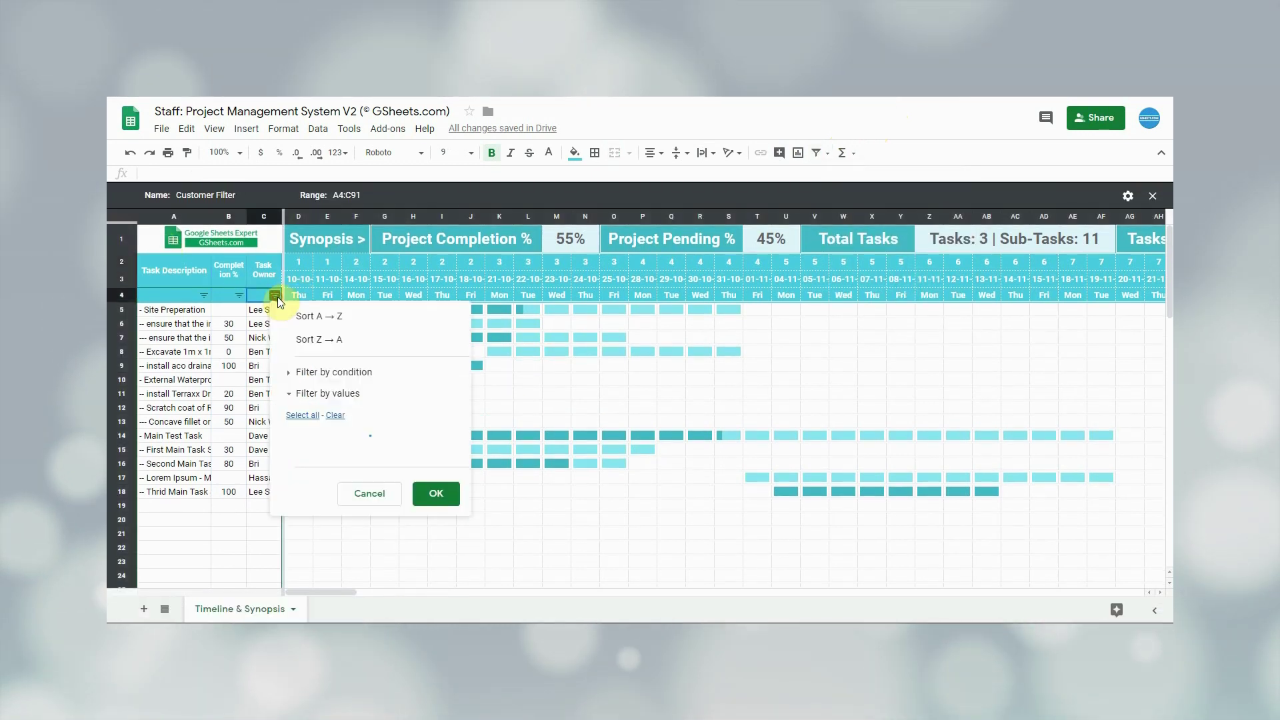
left_click(334, 416)
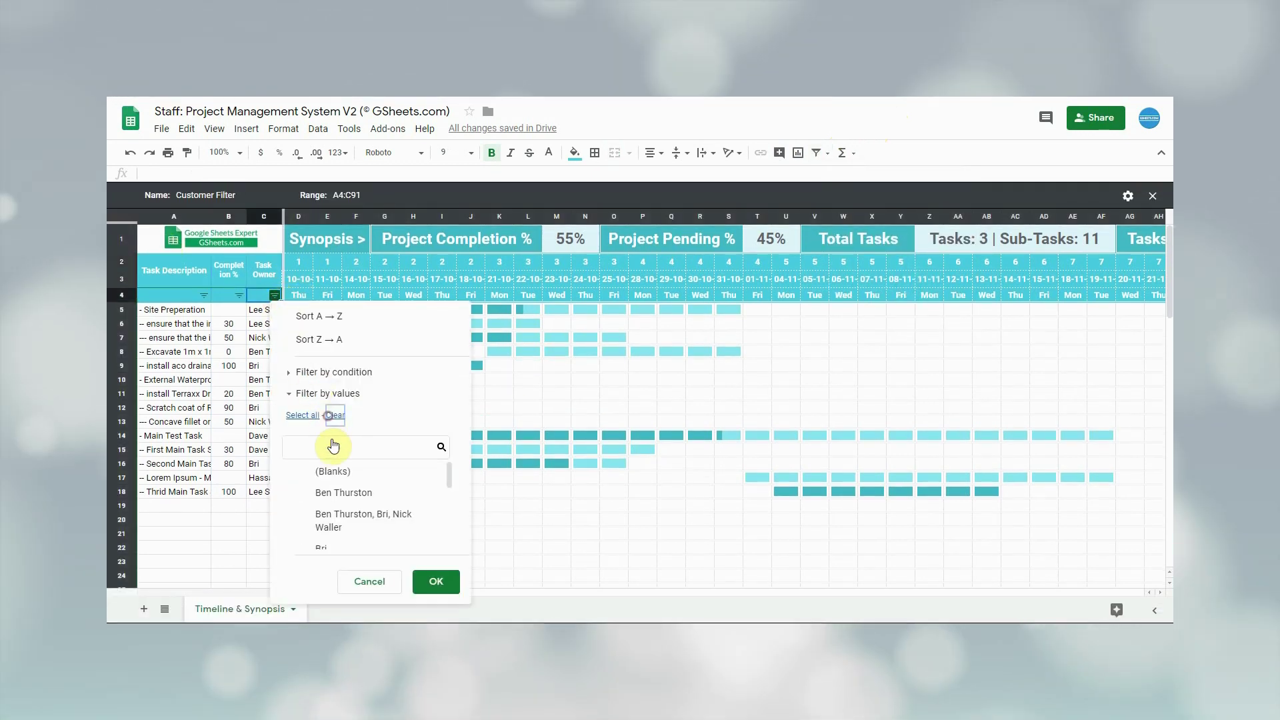
left_click(342, 493)
left_click(435, 581)
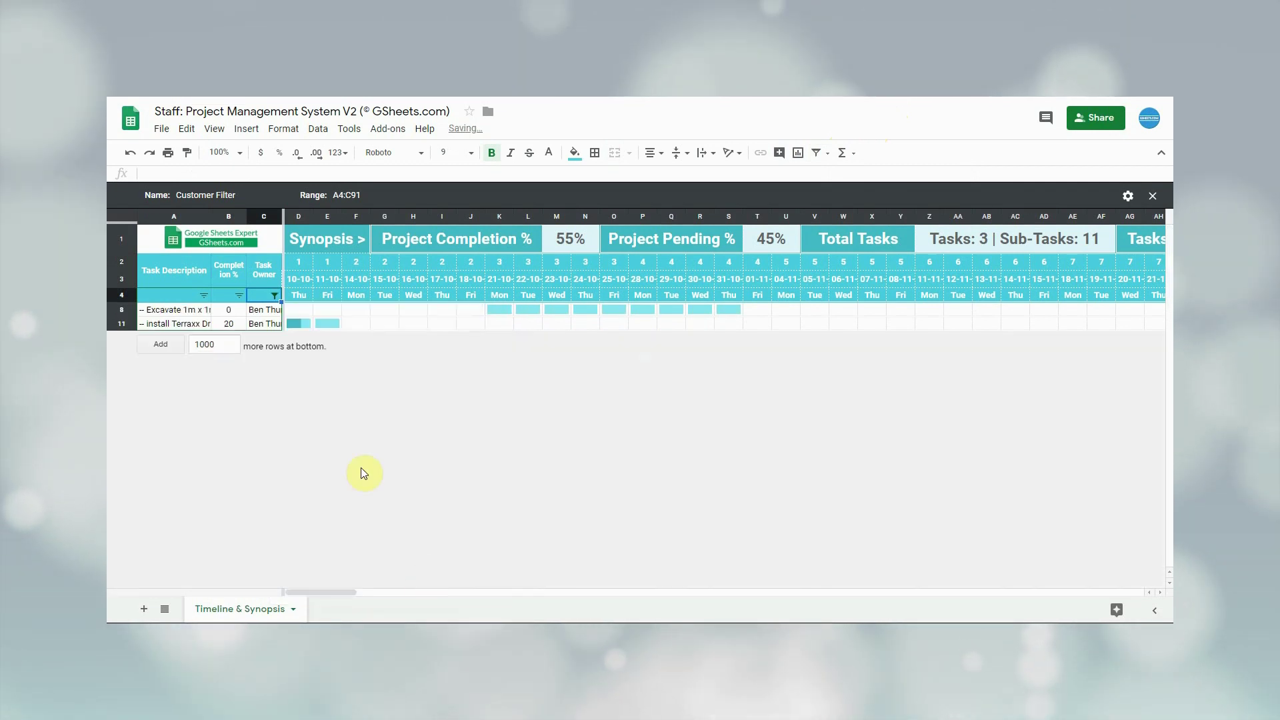
Step: Turn off the Customer Filter view by setting the filter view to None
left_click(225, 294)
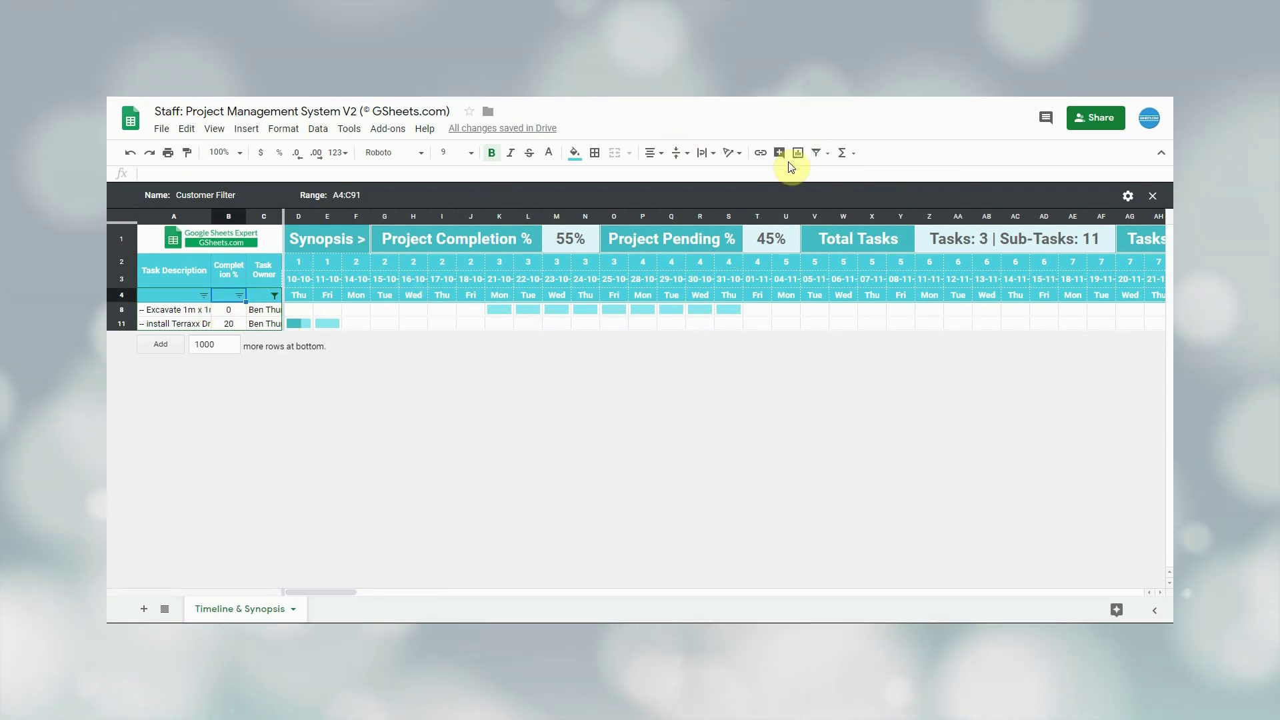
left_click(817, 159)
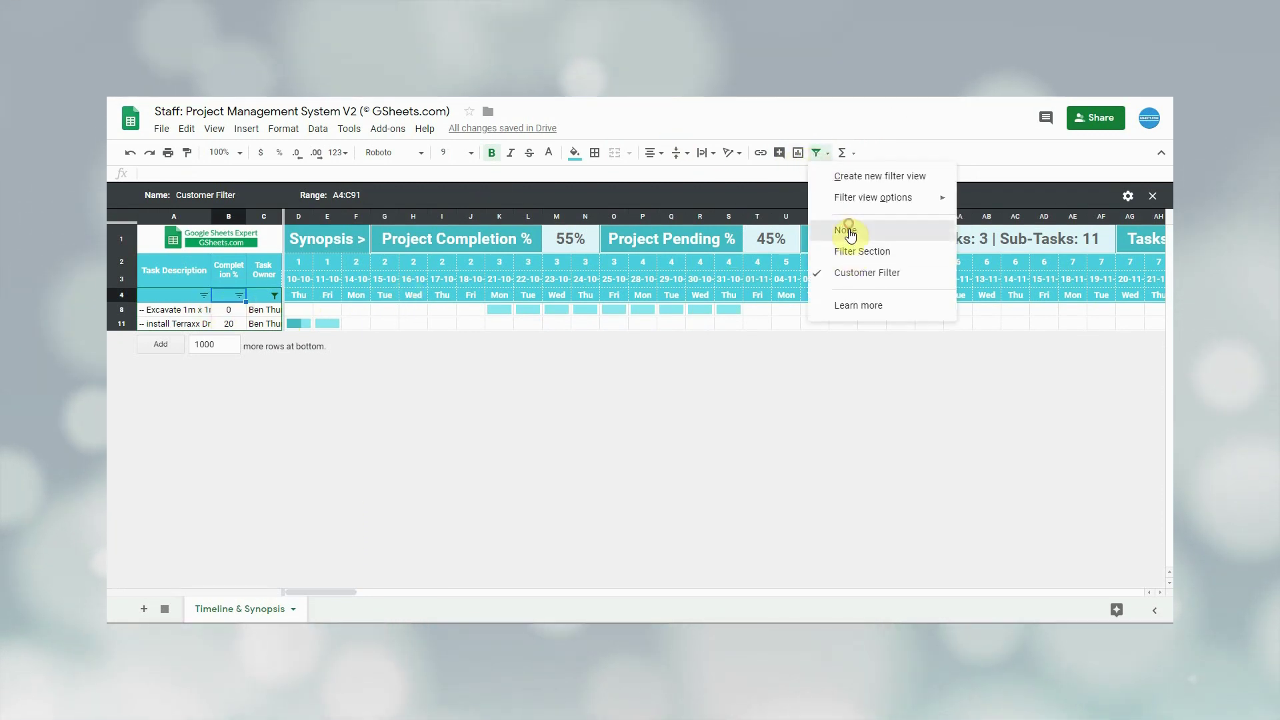
left_click(851, 233)
Step: Set the completion percentage of the Lorem Ipsum sub-task in row 17 to 50
left_click(220, 190)
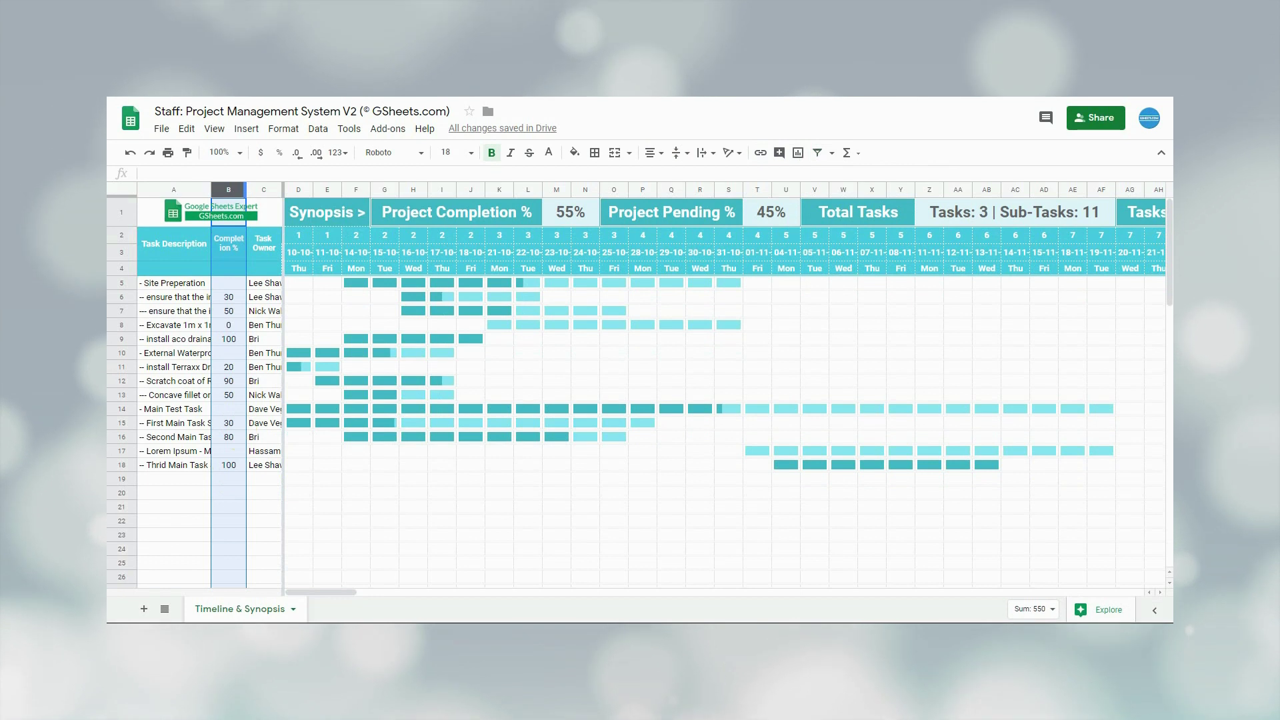
left_click(115, 454)
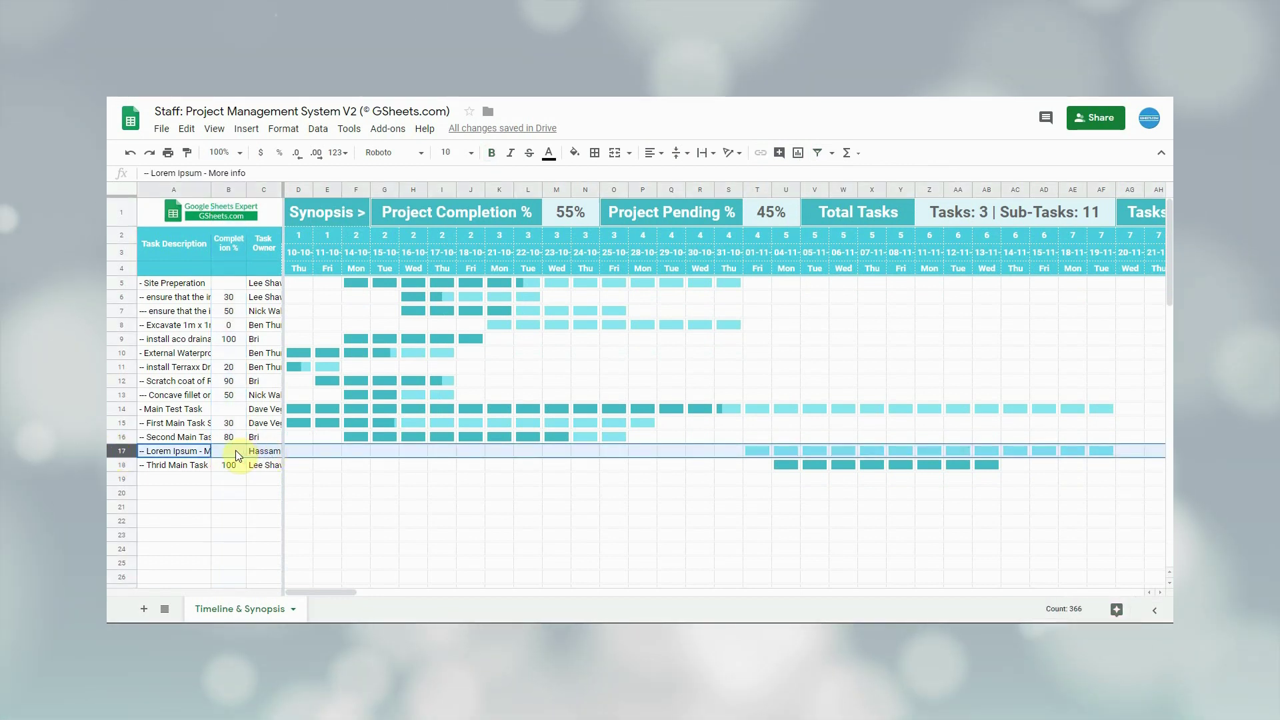
left_click(236, 452)
type("50")
key("Return")
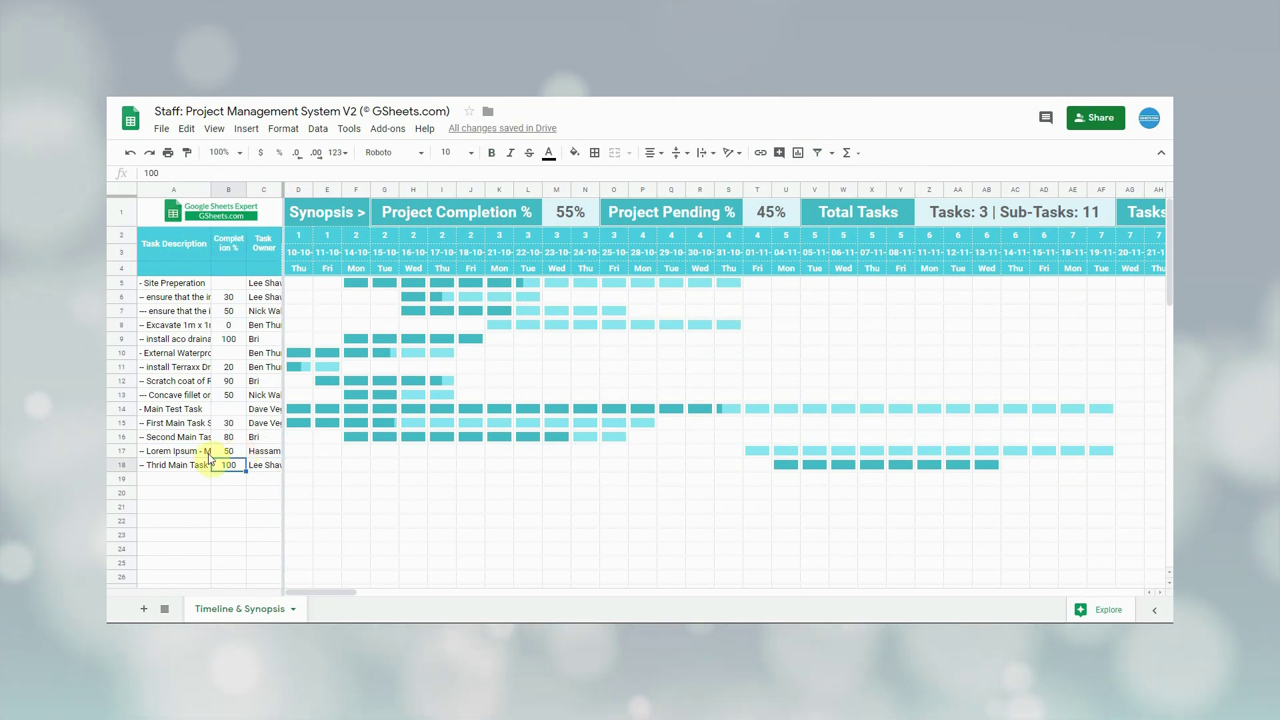
Step: Check the Lorem Ipsum sub-task's progress bar across row 17 of the staff timeline
left_click(122, 451)
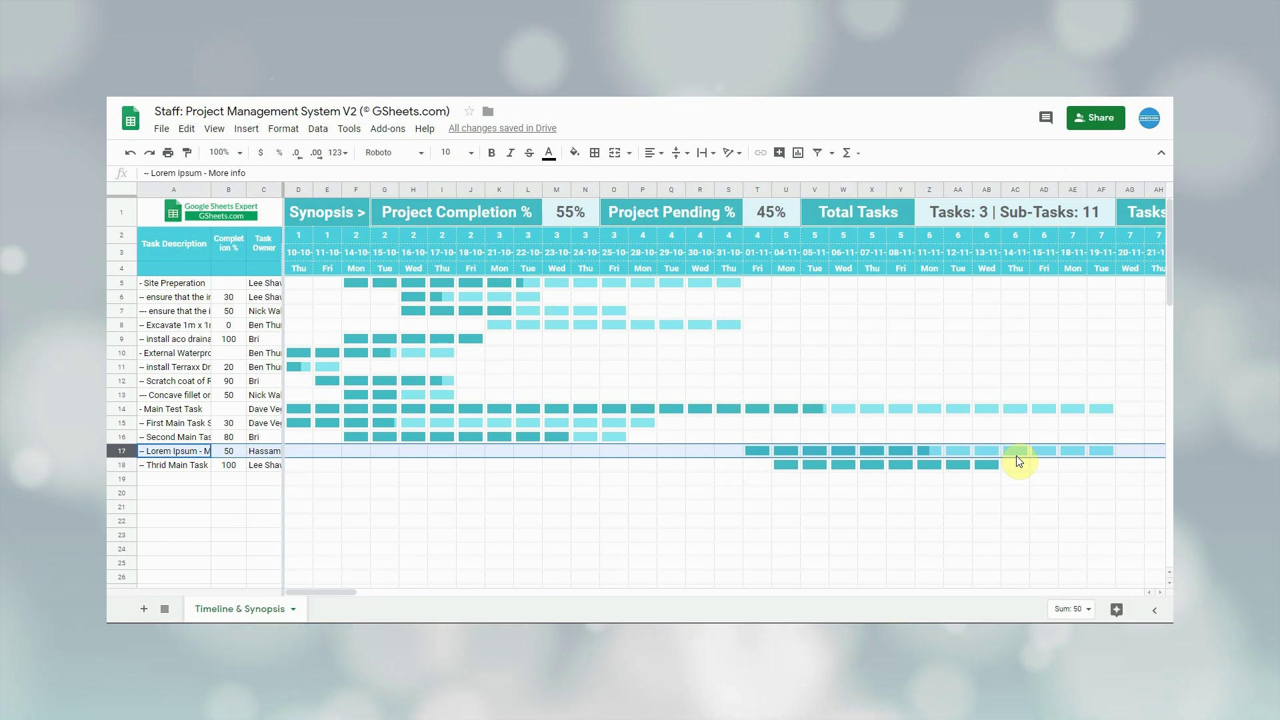
left_click(714, 453)
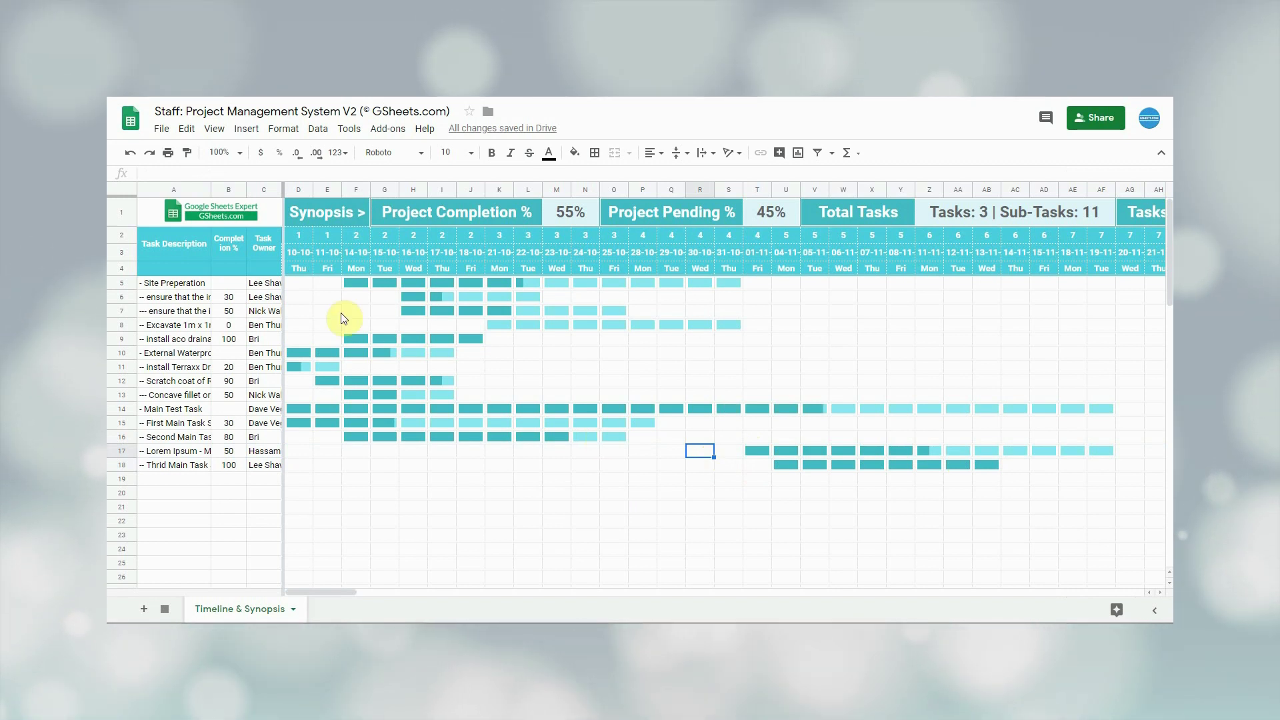
left_click(197, 252)
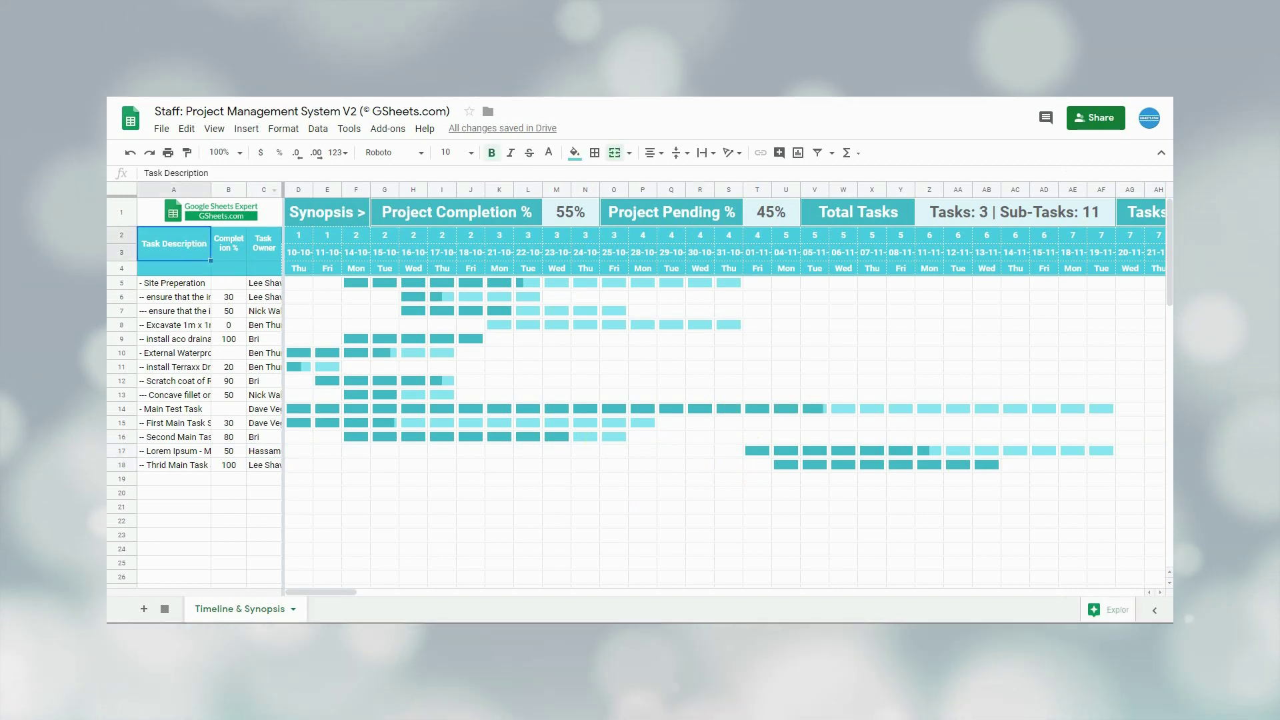